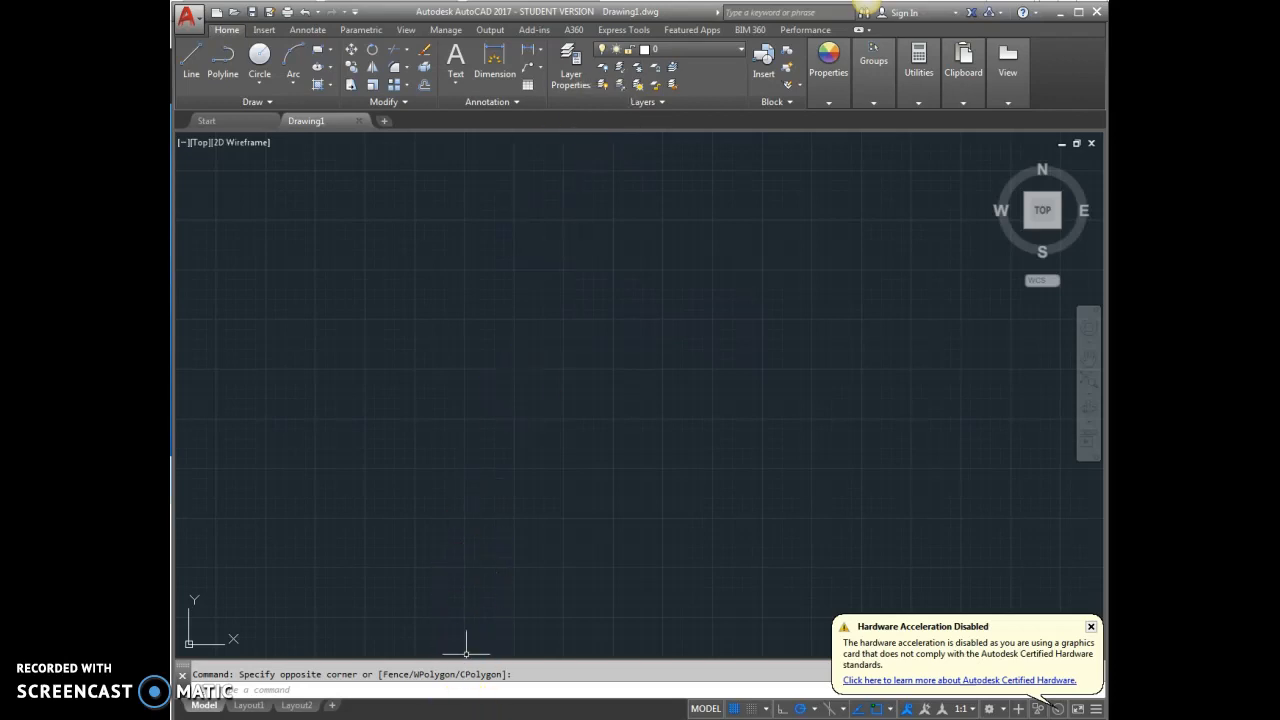
Switch to the web browser and bring up the Myplan.ie map viewer.
left_click(474, 719)
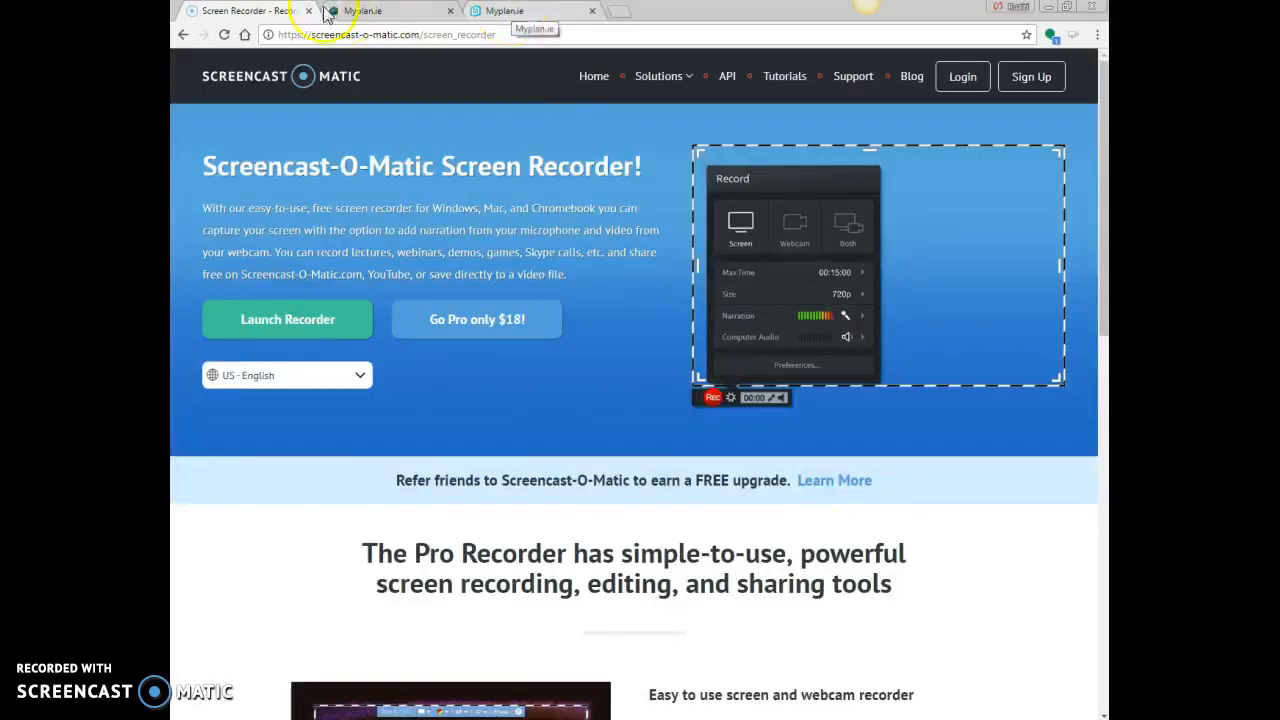
left_click(527, 14)
left_click(366, 10)
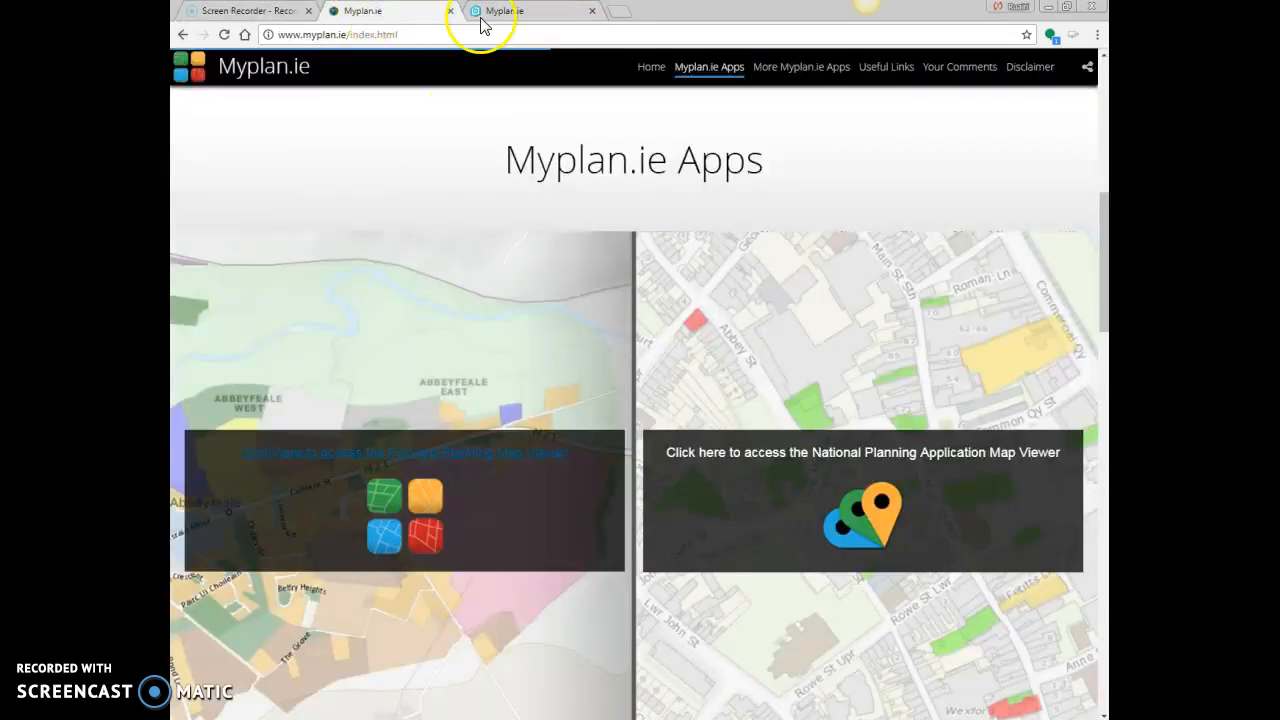
left_click(513, 12)
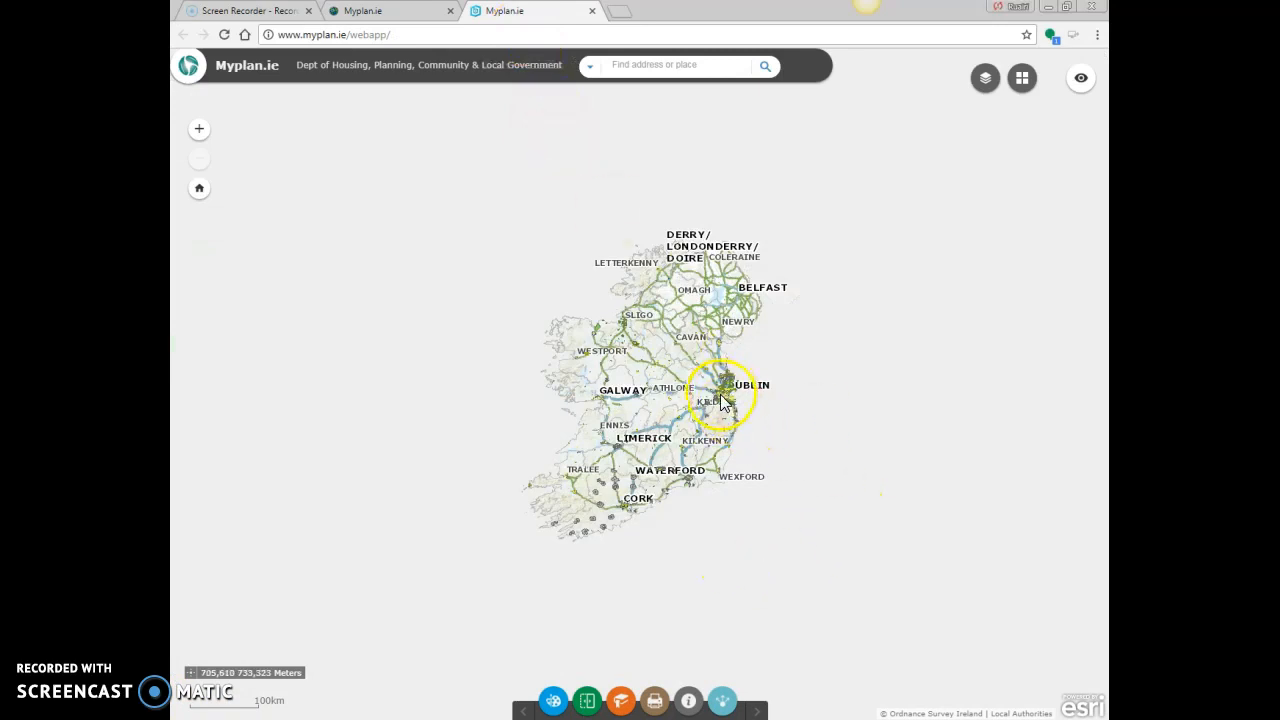
Search the map for the property's street address and examine the zoning across north Dublin.
left_click(620, 64)
type("B")
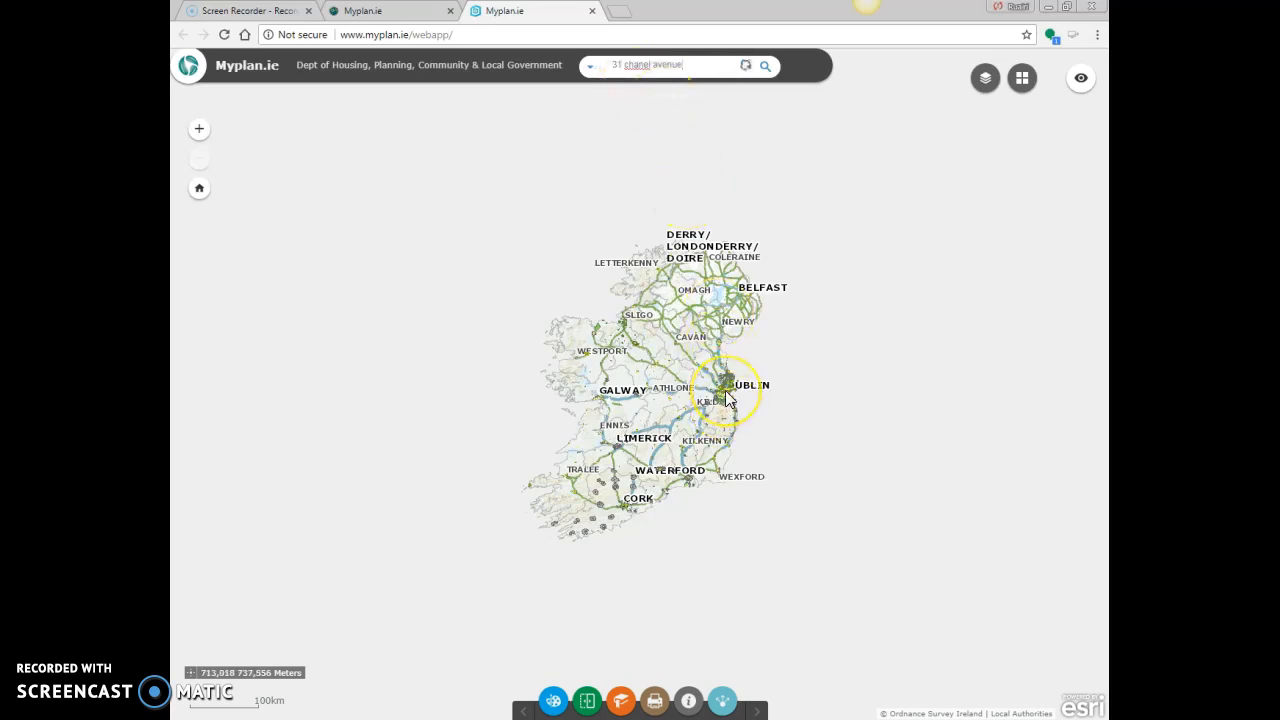
scroll(730, 398, "up", 3)
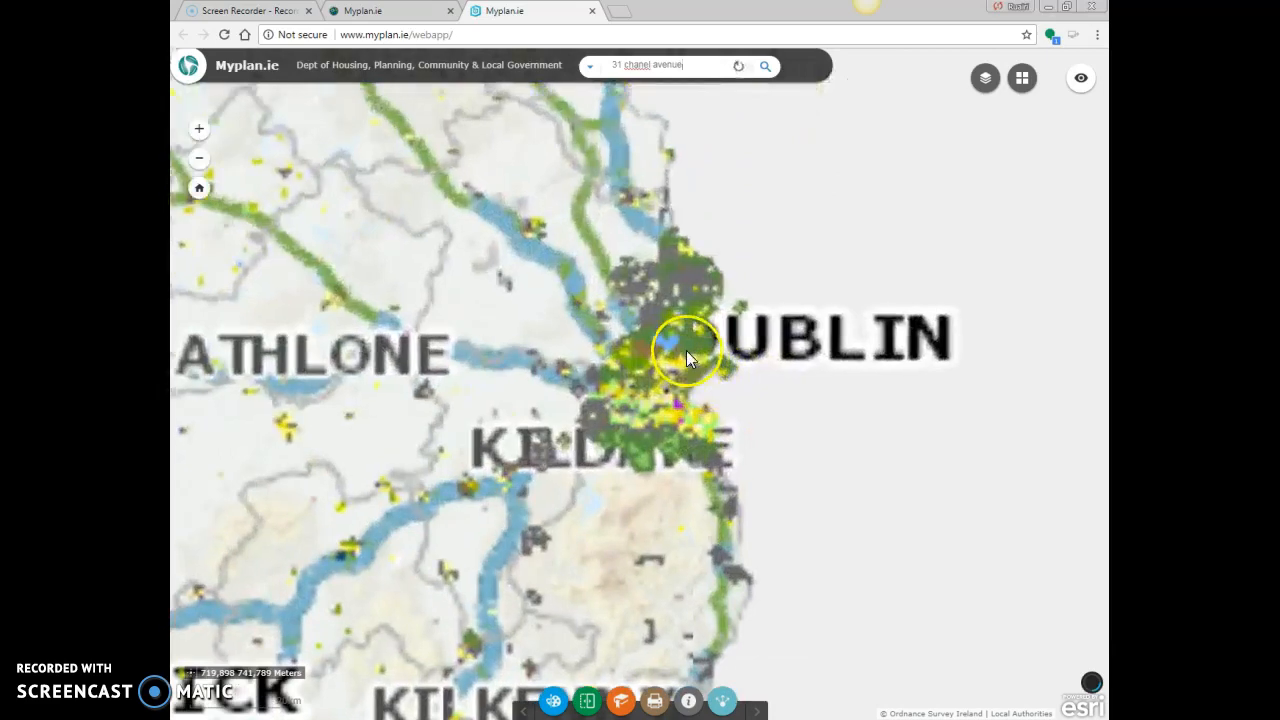
double_click(687, 352)
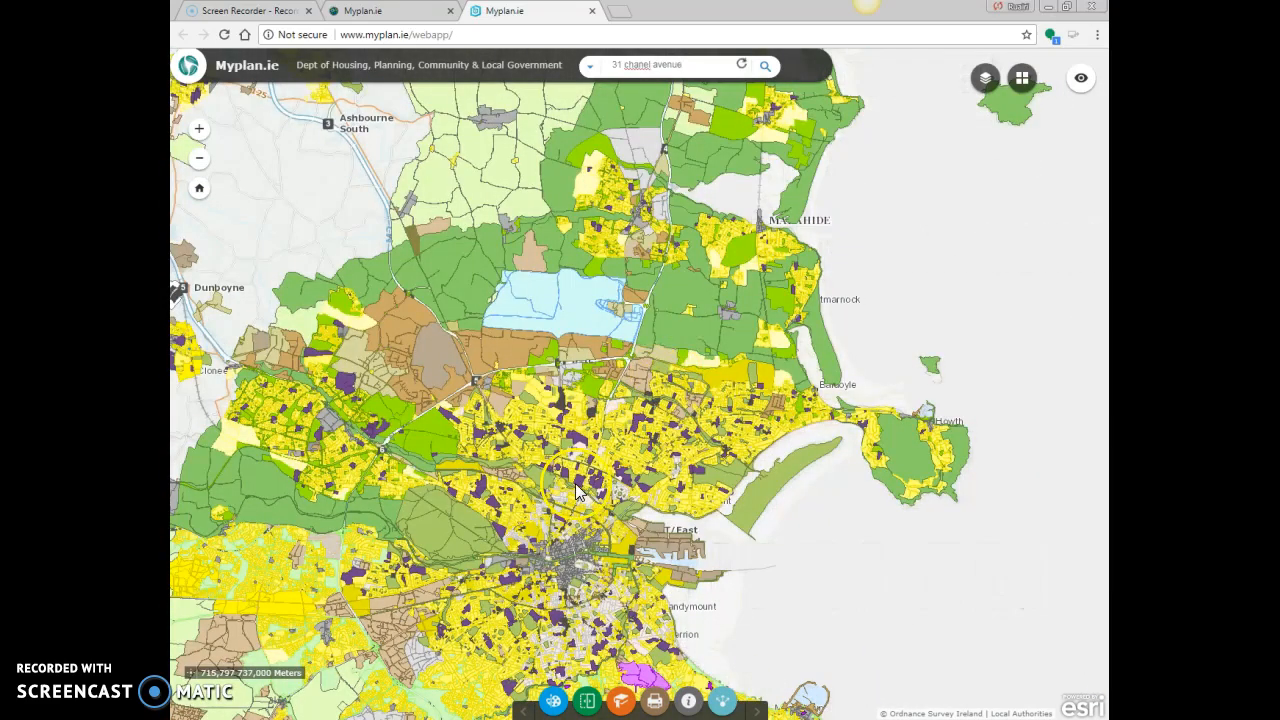
left_click_drag(546, 481, 713, 387)
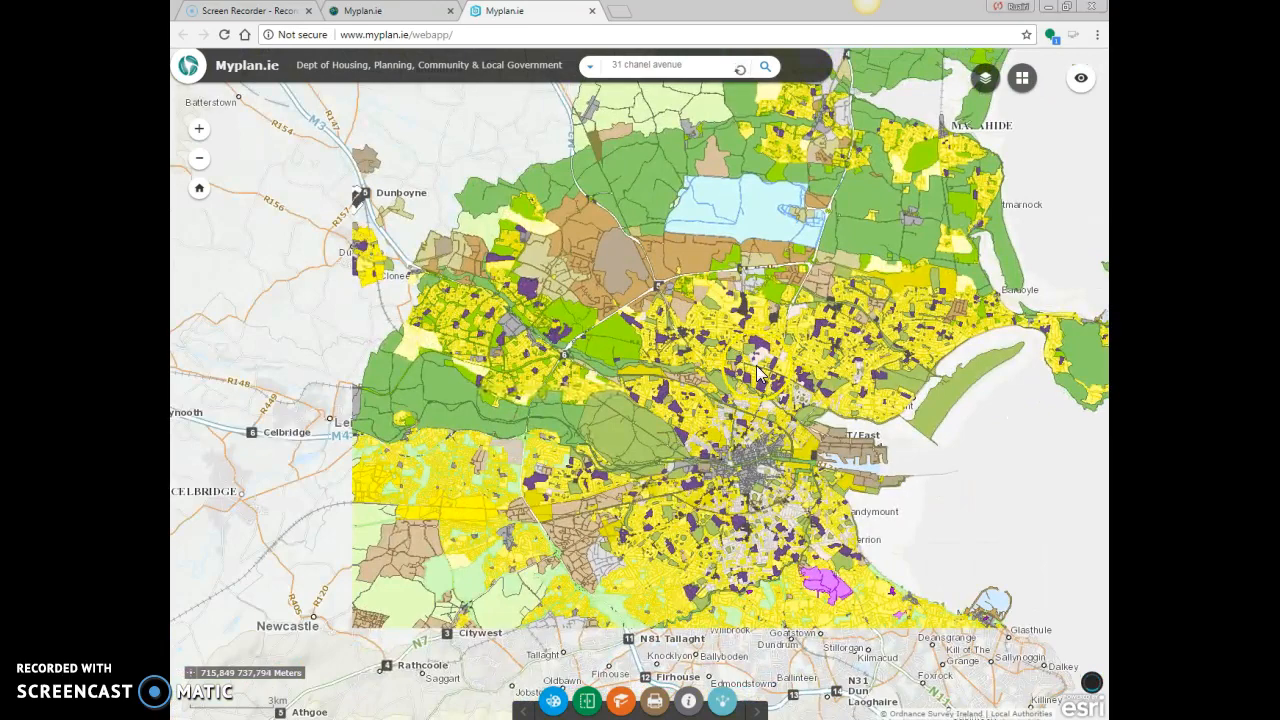
scroll(756, 360, "up", 2)
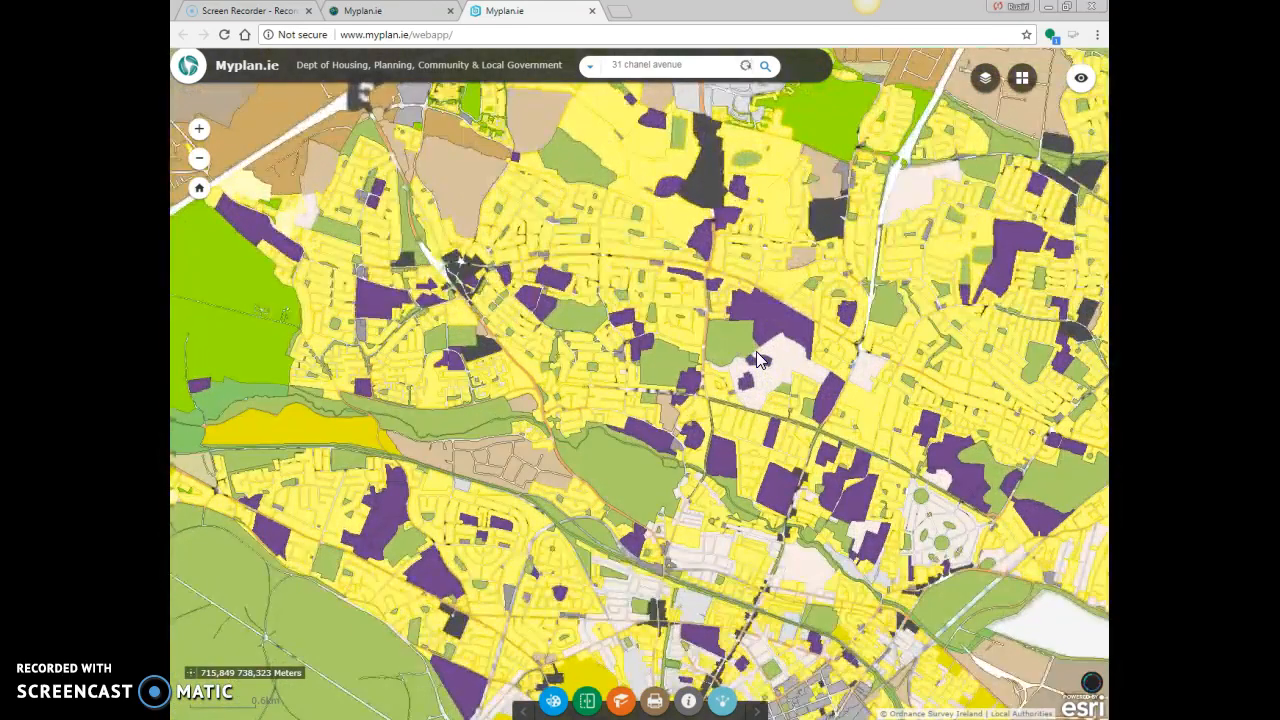
left_click(615, 318)
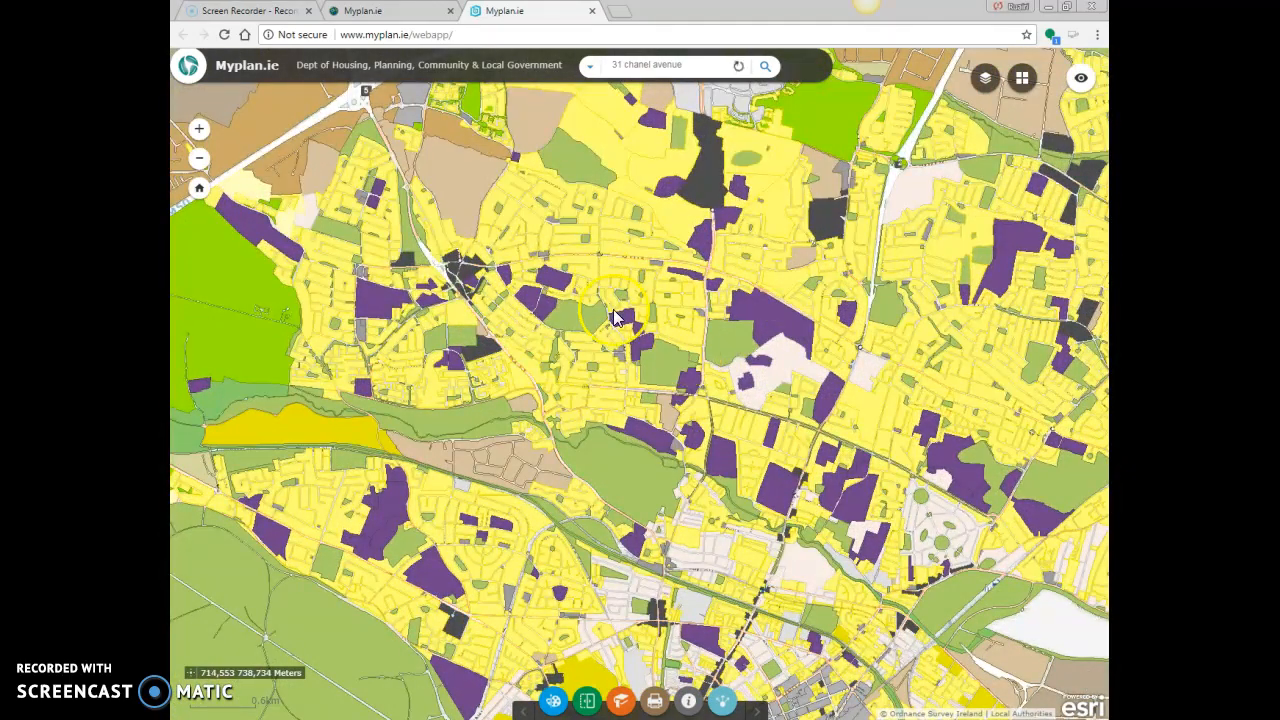
scroll(697, 390, "down", 2)
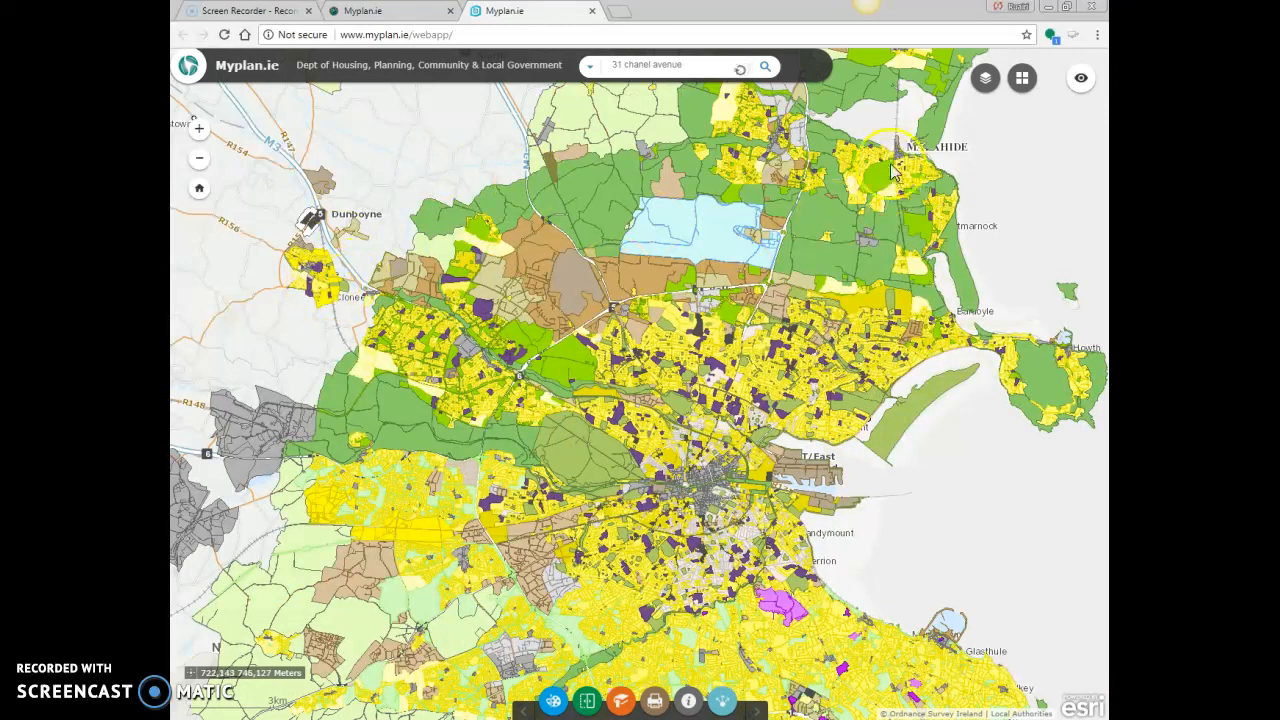
Turn off the Generalised Zone Types layer in the map and close the layer list.
left_click(986, 80)
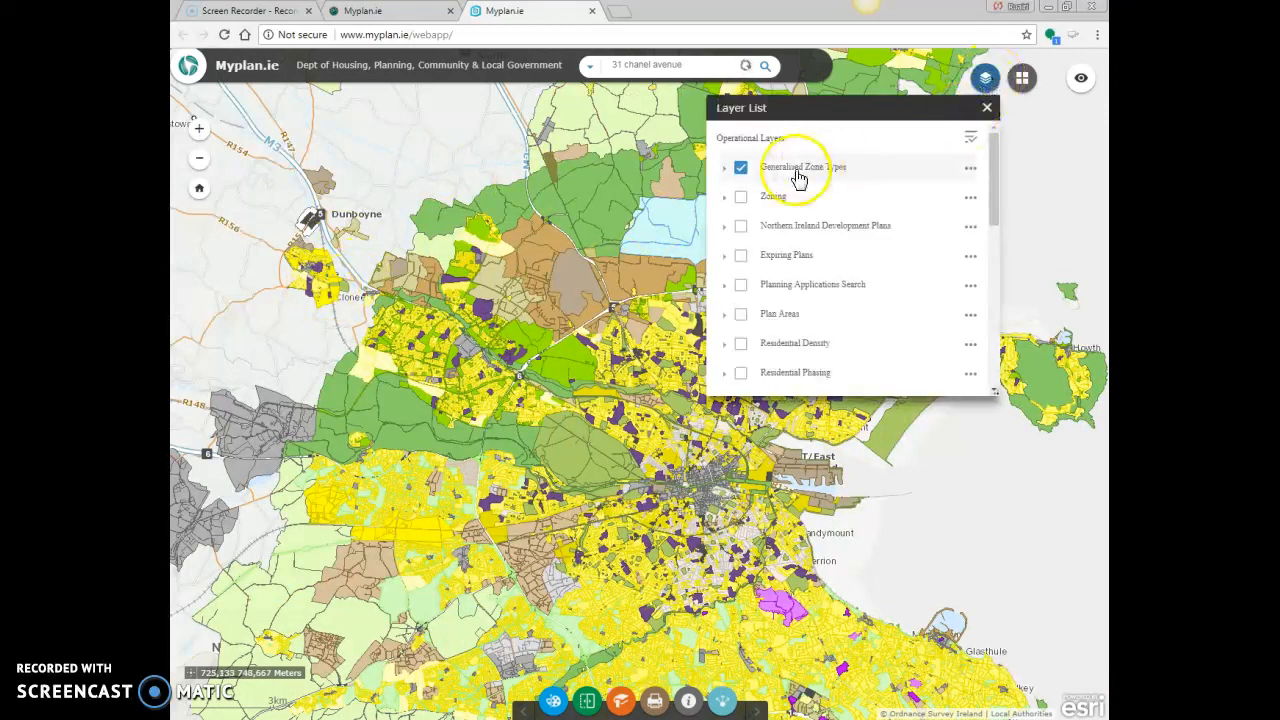
left_click(741, 168)
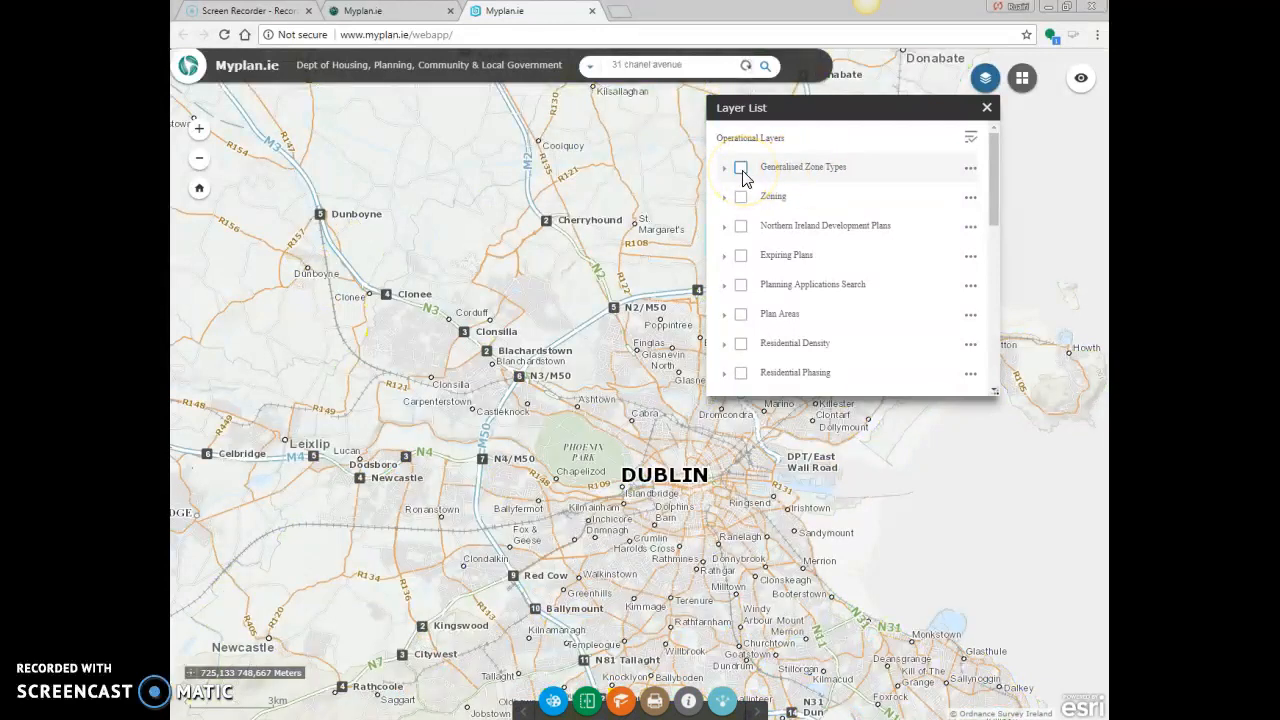
left_click(985, 78)
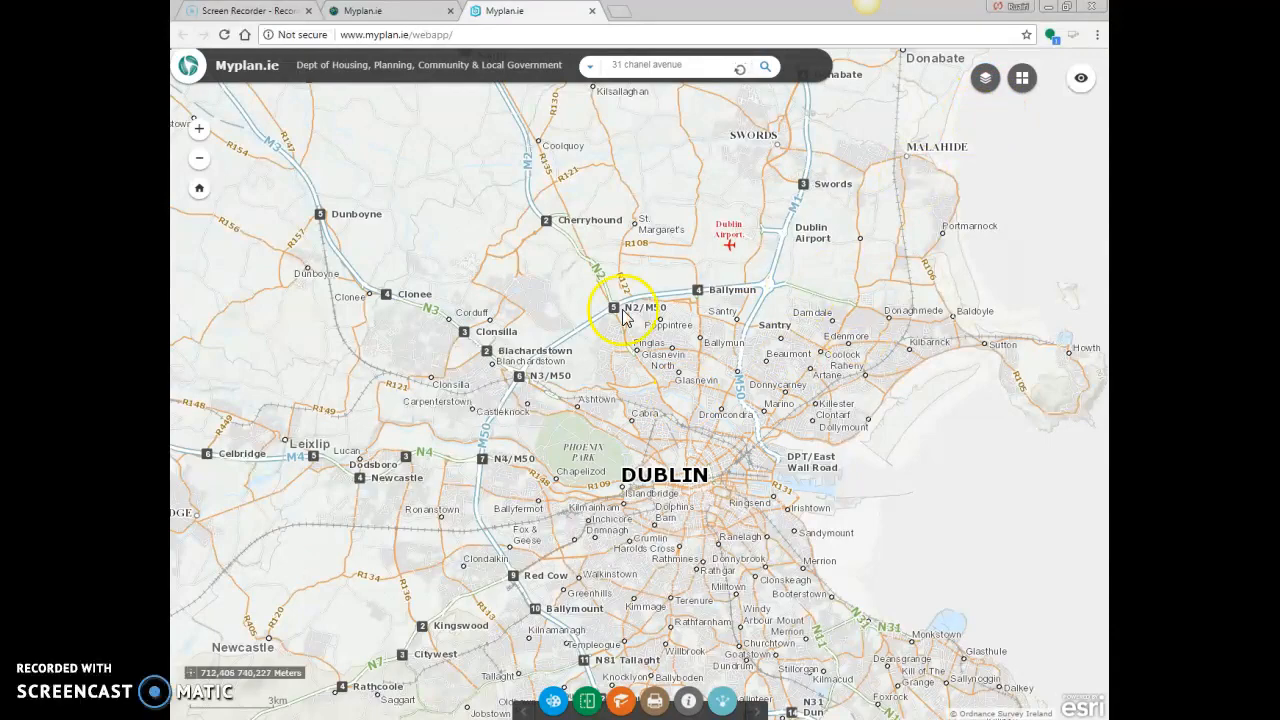
Frame the map closely on the property's street beside Saint John Vianney Catholic Church, with individual house numbers readable.
scroll(792, 375, "up", 3)
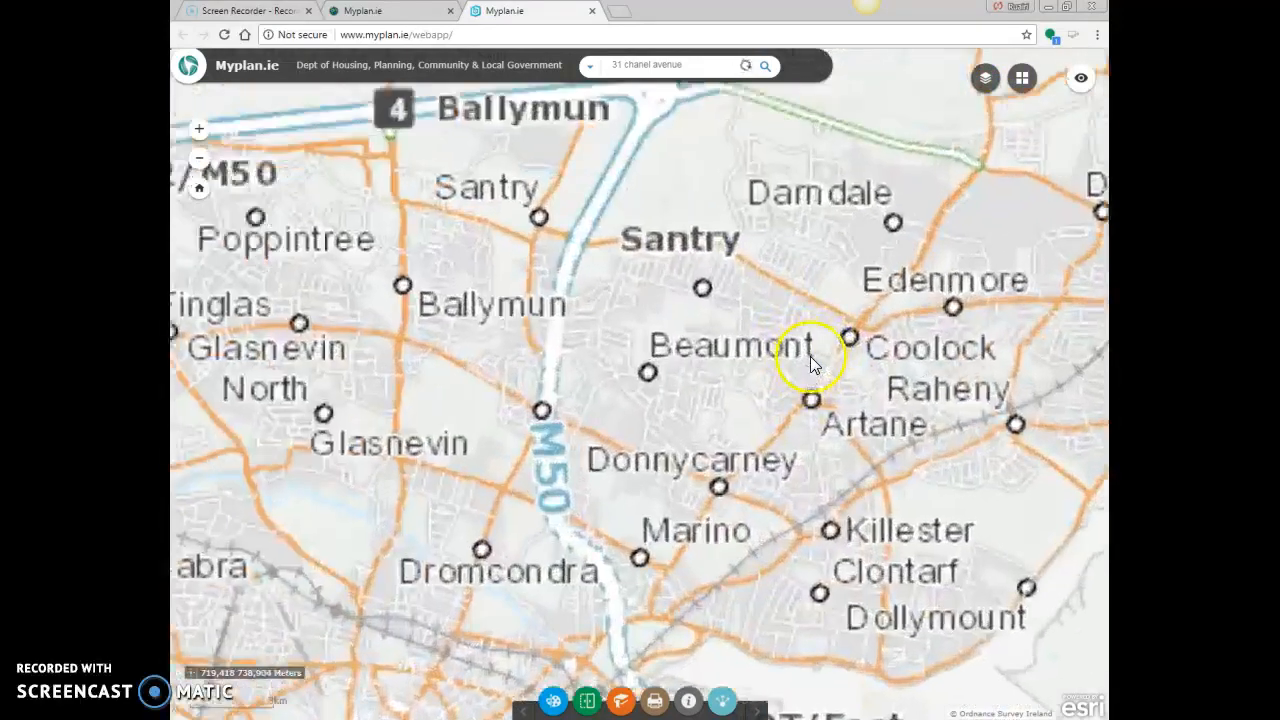
scroll(793, 359, "up", 3)
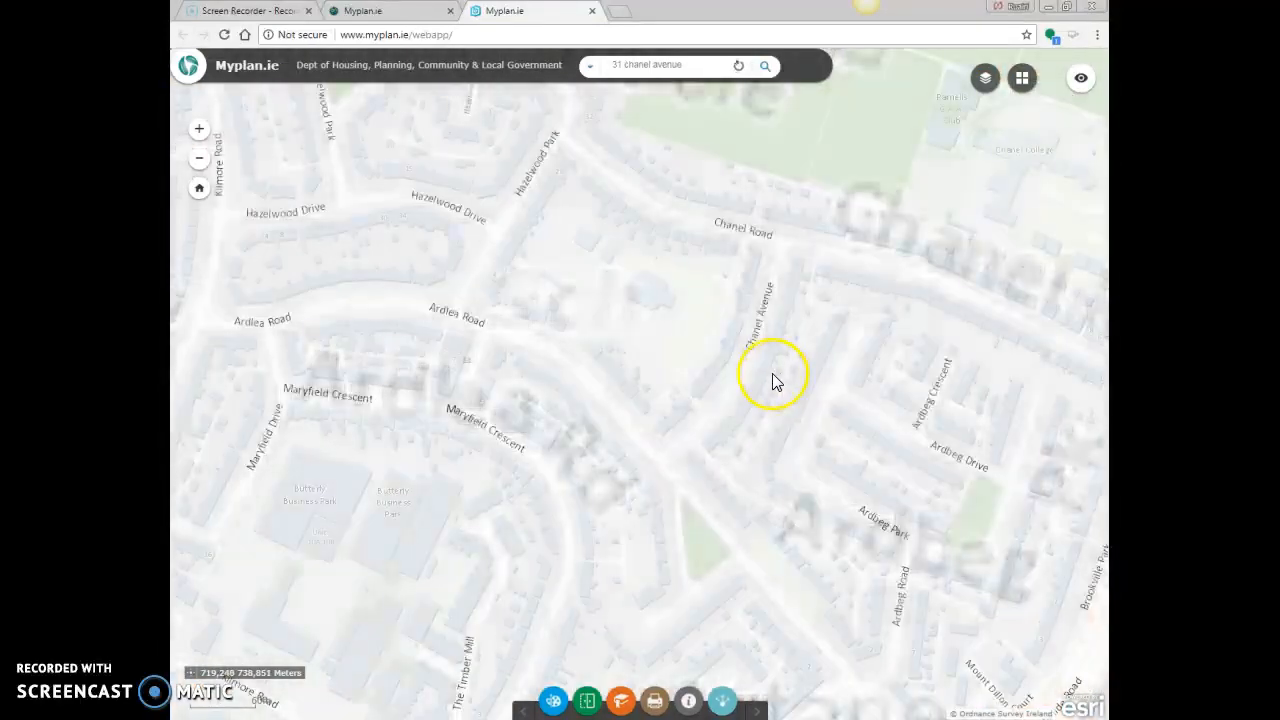
scroll(745, 349, "up", 3)
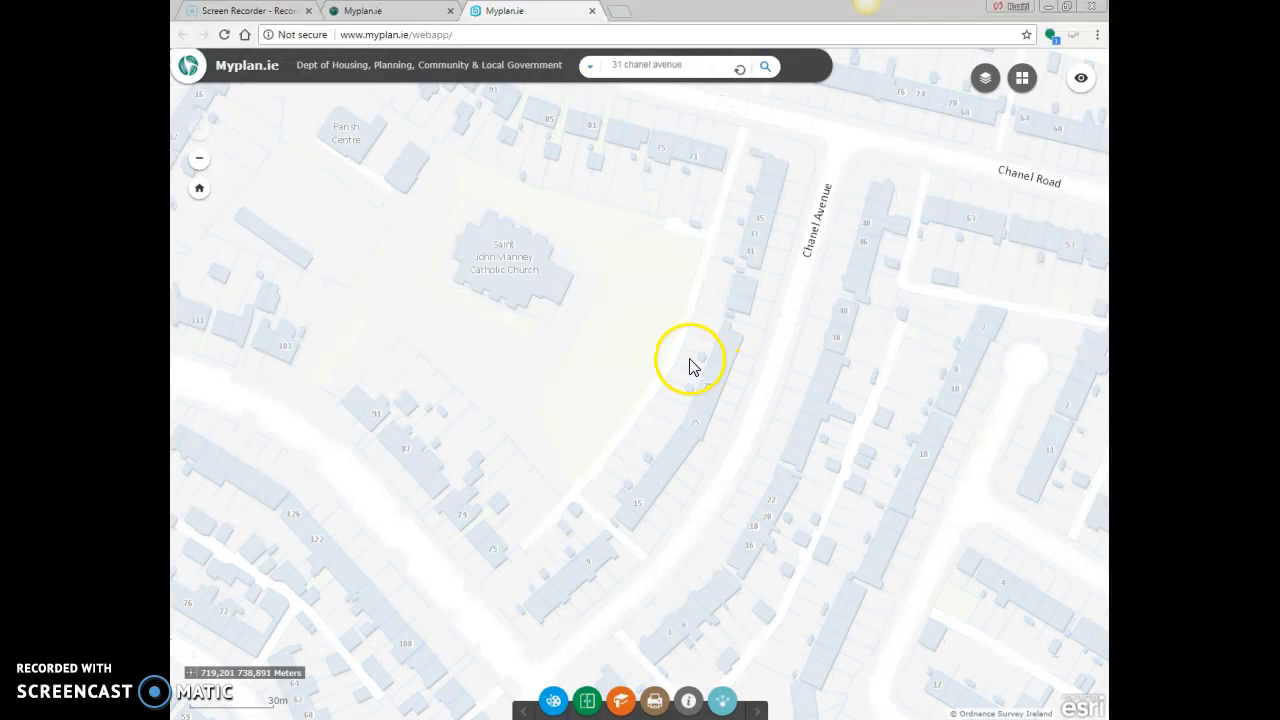
left_click_drag(734, 380, 641, 422)
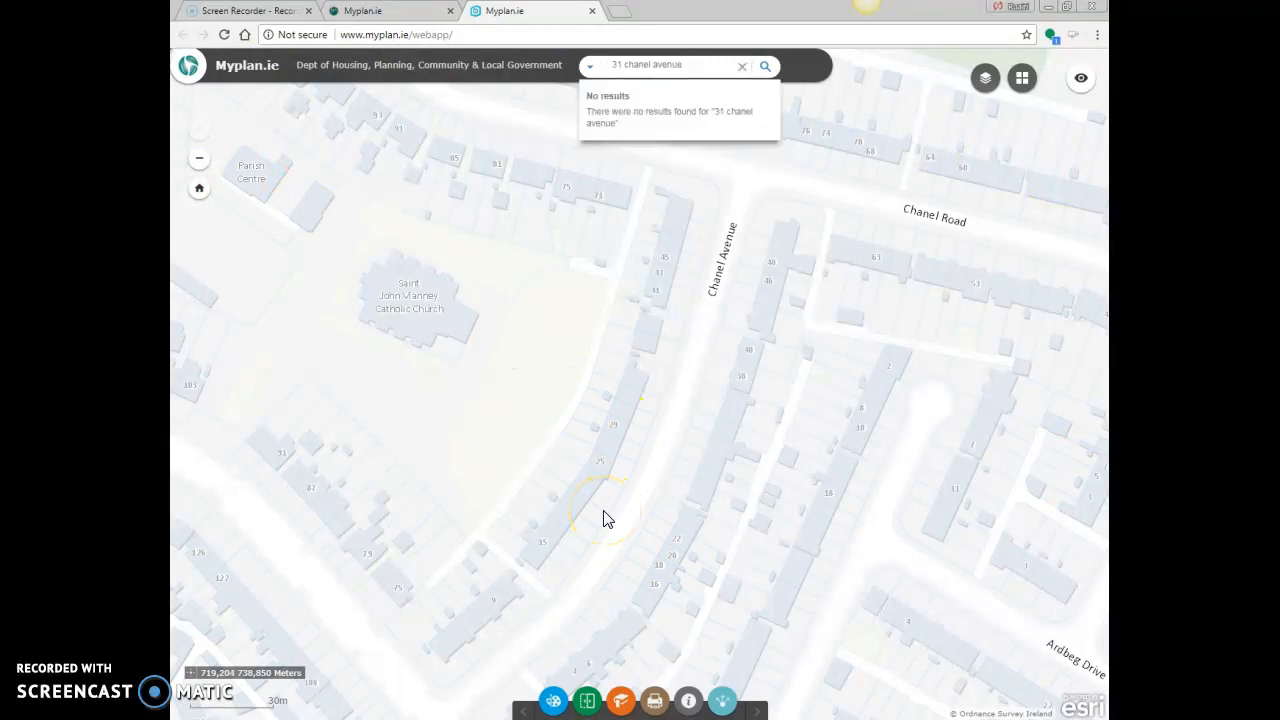
left_click(600, 518)
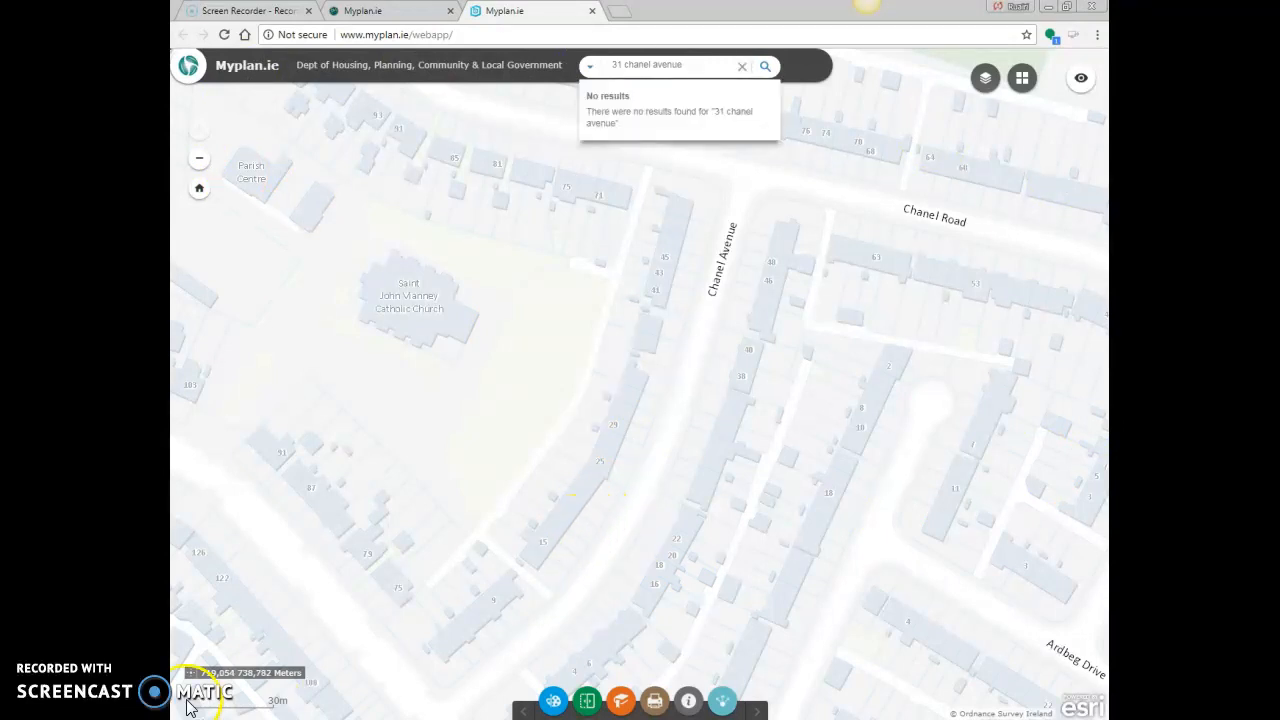
Find and launch the Windows Snipping Tool.
key("super")
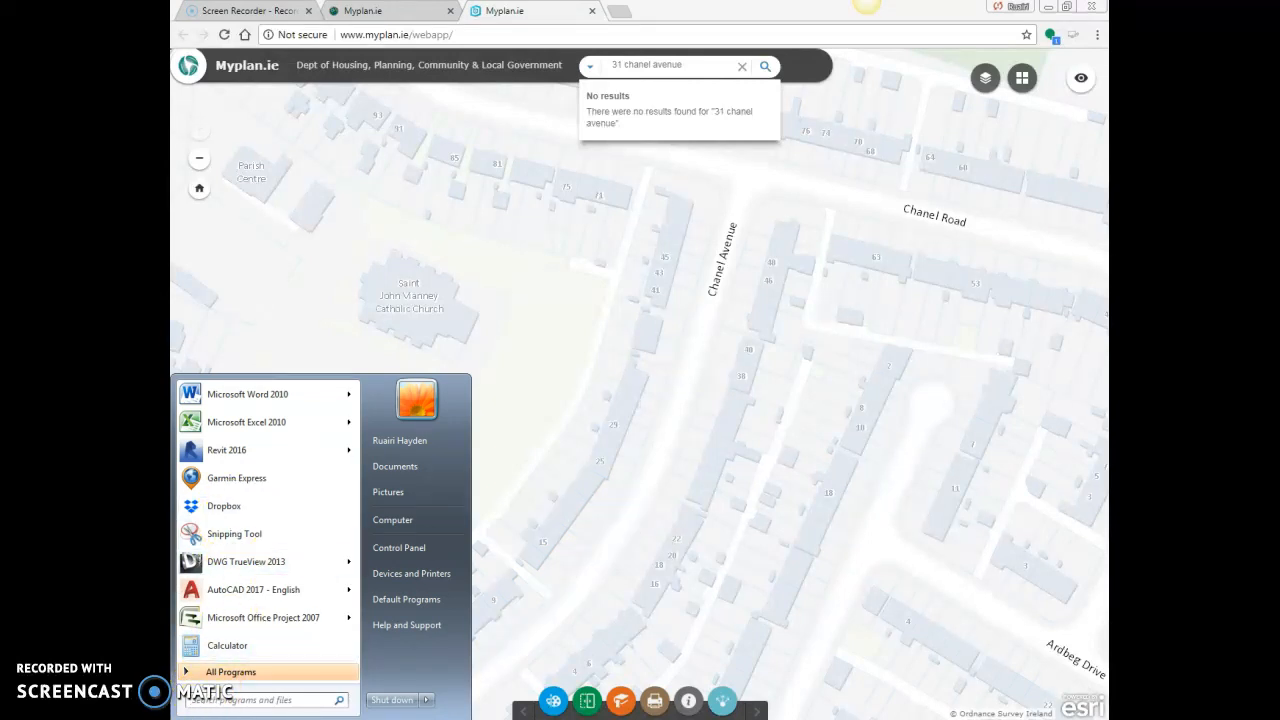
left_click(240, 535)
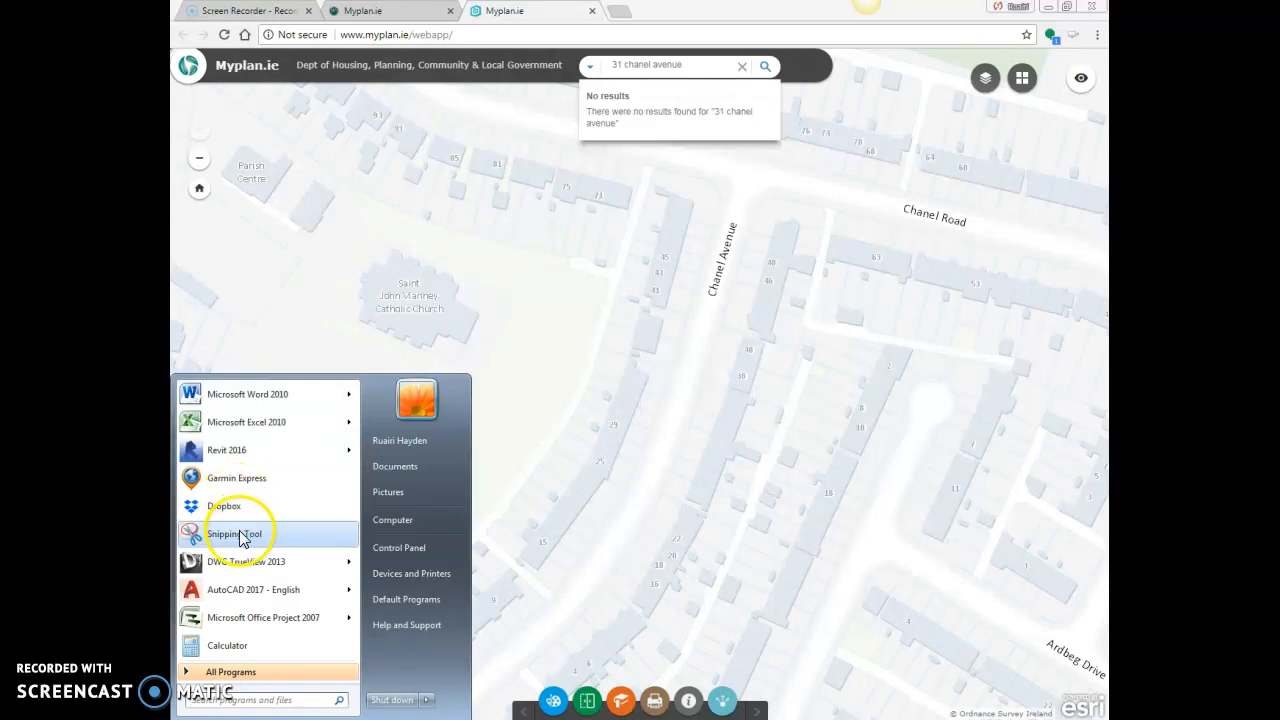
left_click(228, 700)
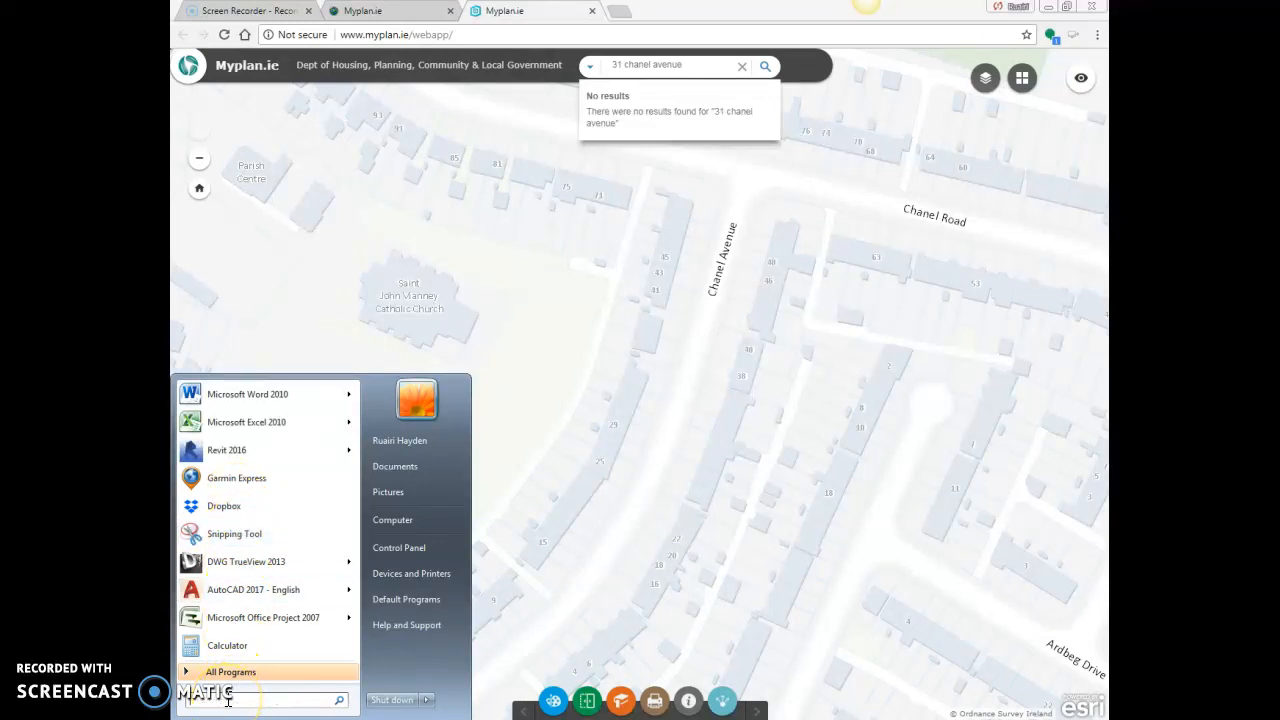
type("snipp")
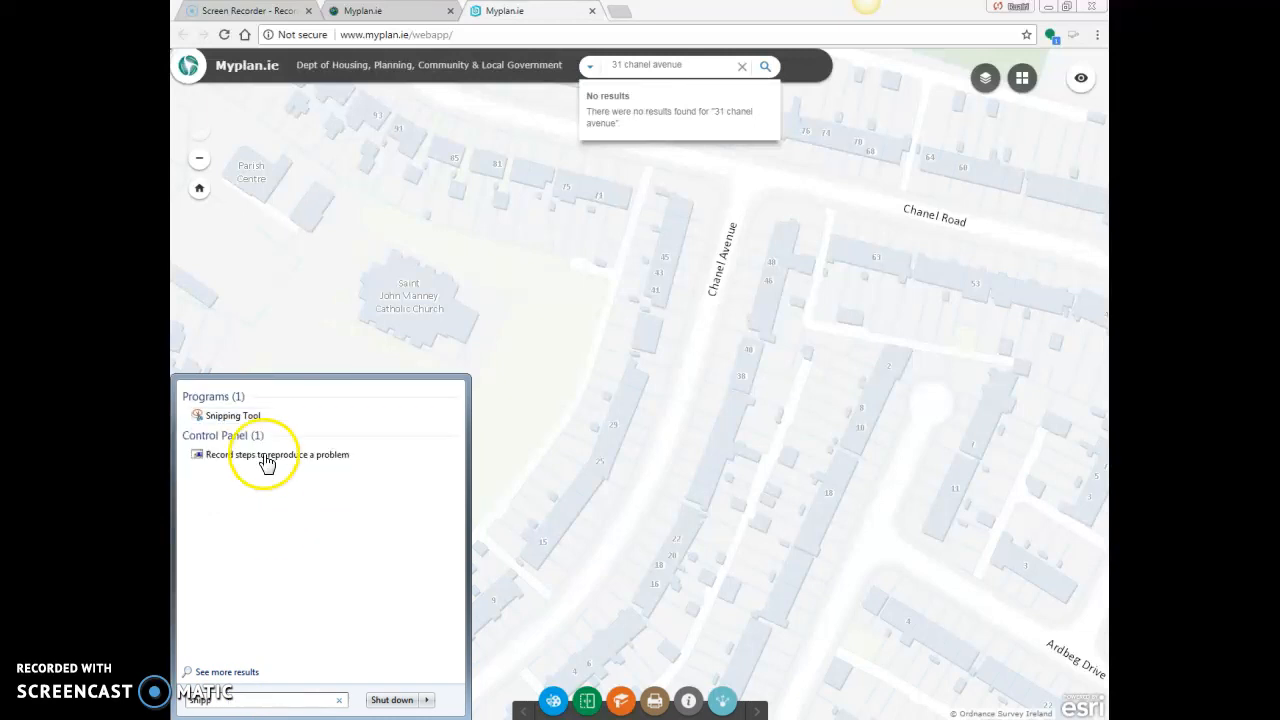
left_click(257, 418)
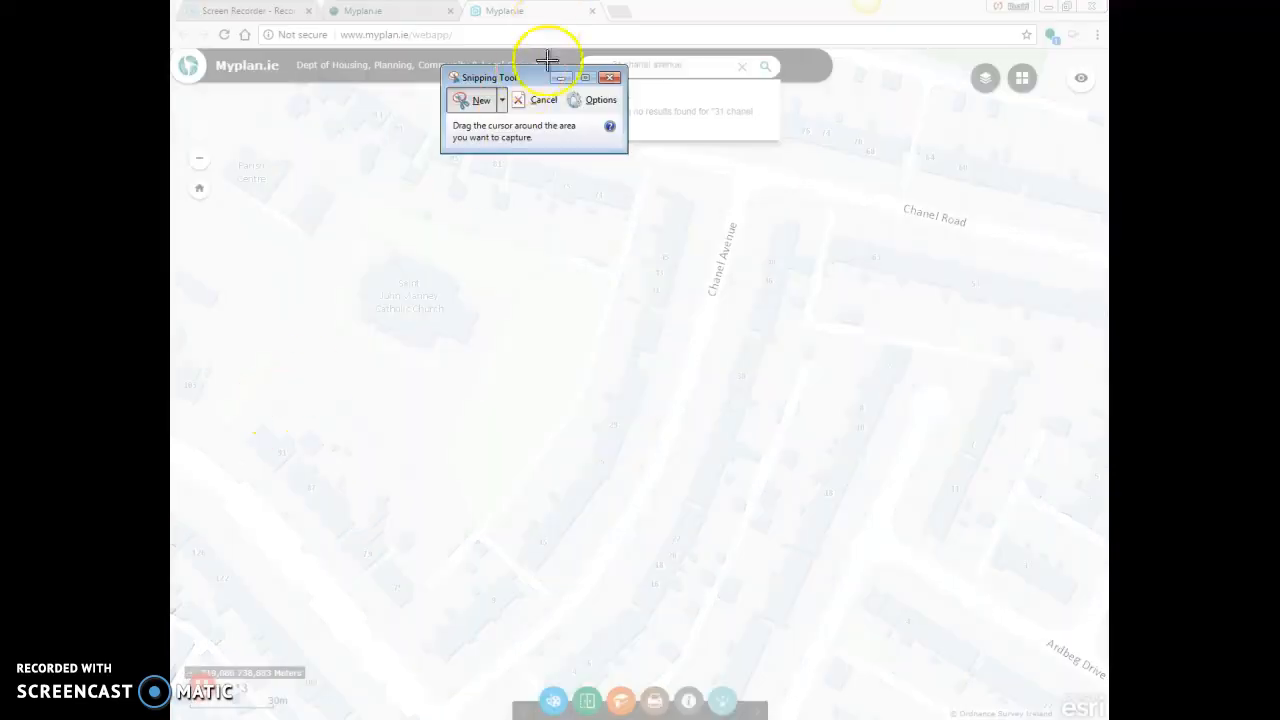
Capture a rectangular snip of the map covering the church grounds and the houses along the property's street.
left_click_drag(531, 77, 265, 91)
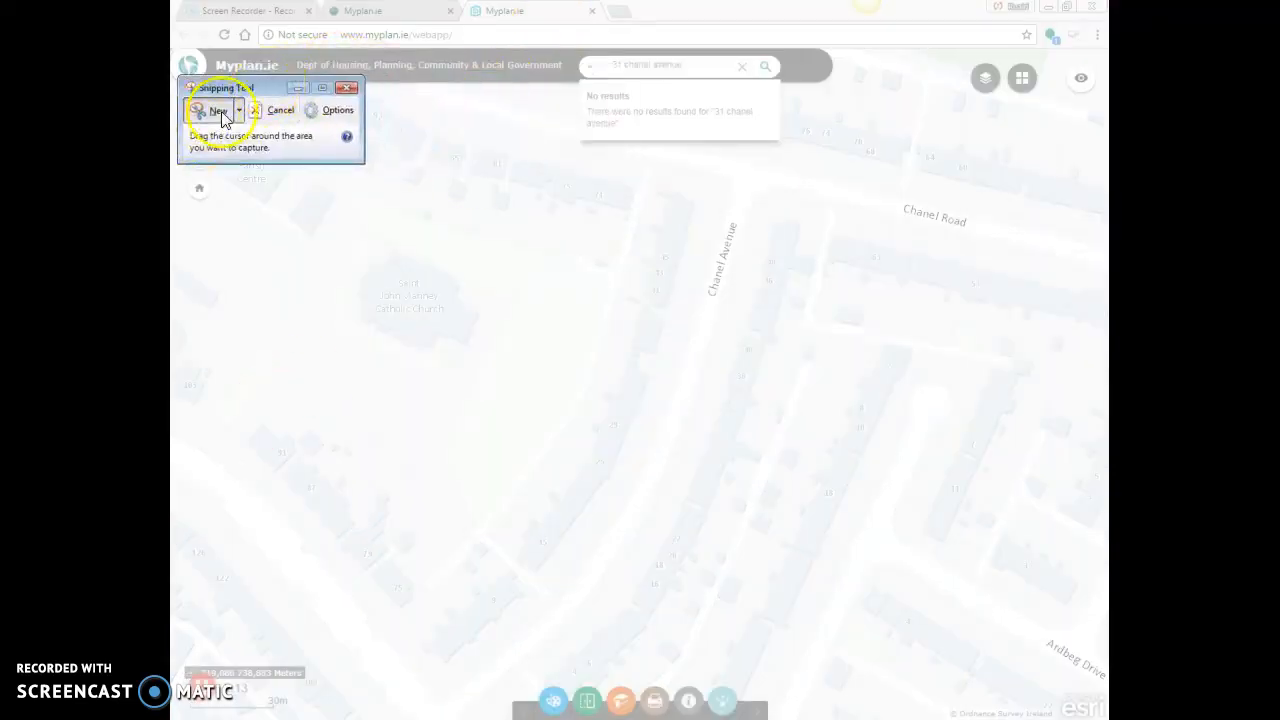
left_click(213, 118)
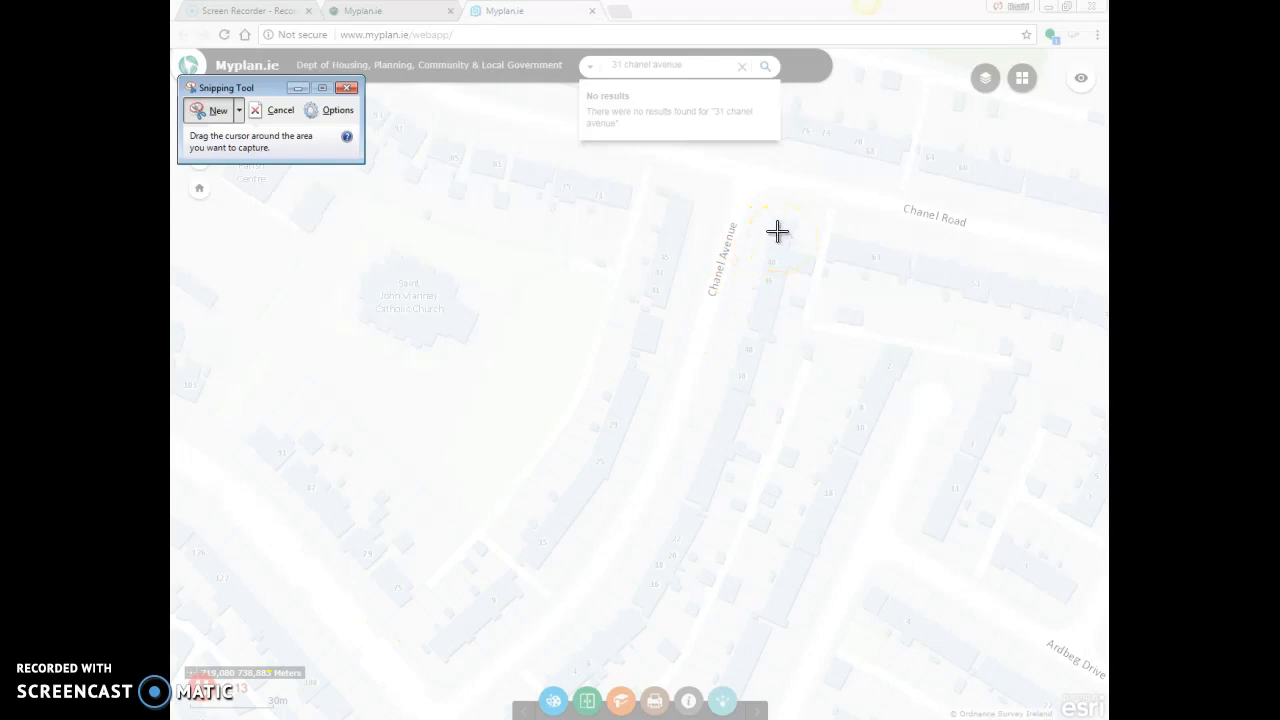
left_click_drag(802, 213, 181, 712)
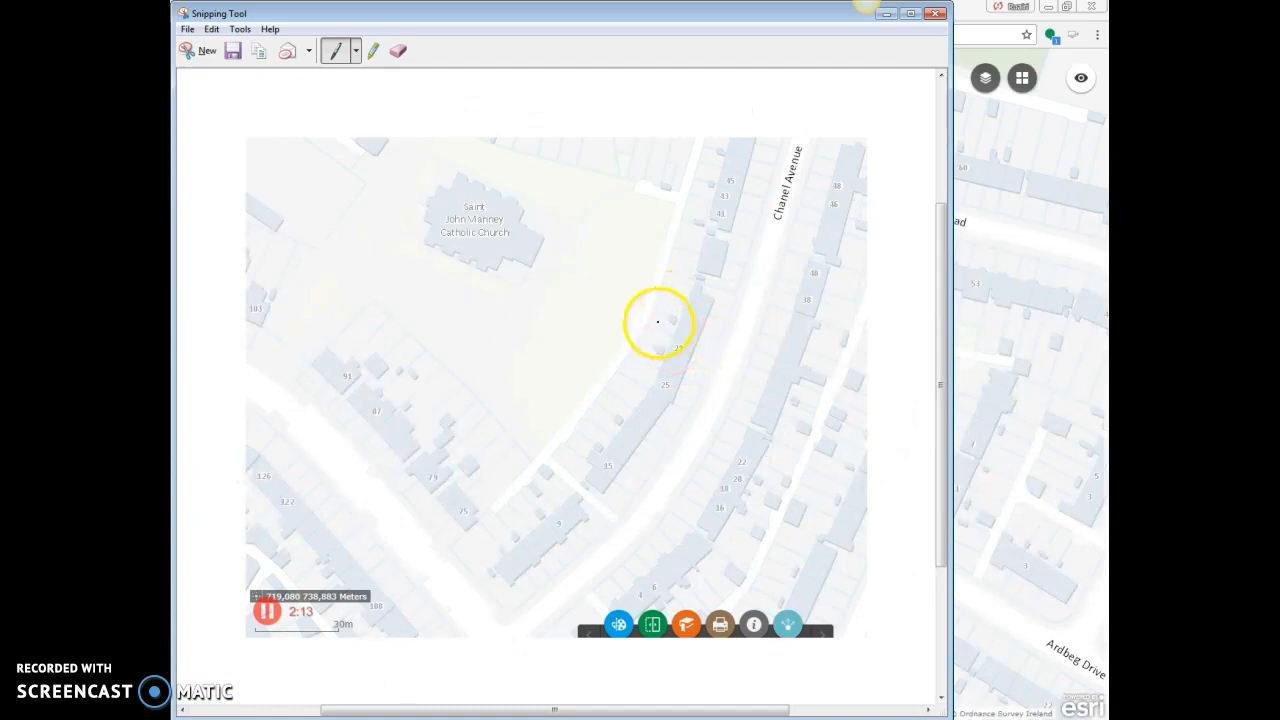
Save the snip to the Desktop as a JPEG named with the property's house number and street name, and close the Snipping Tool.
left_click(187, 29)
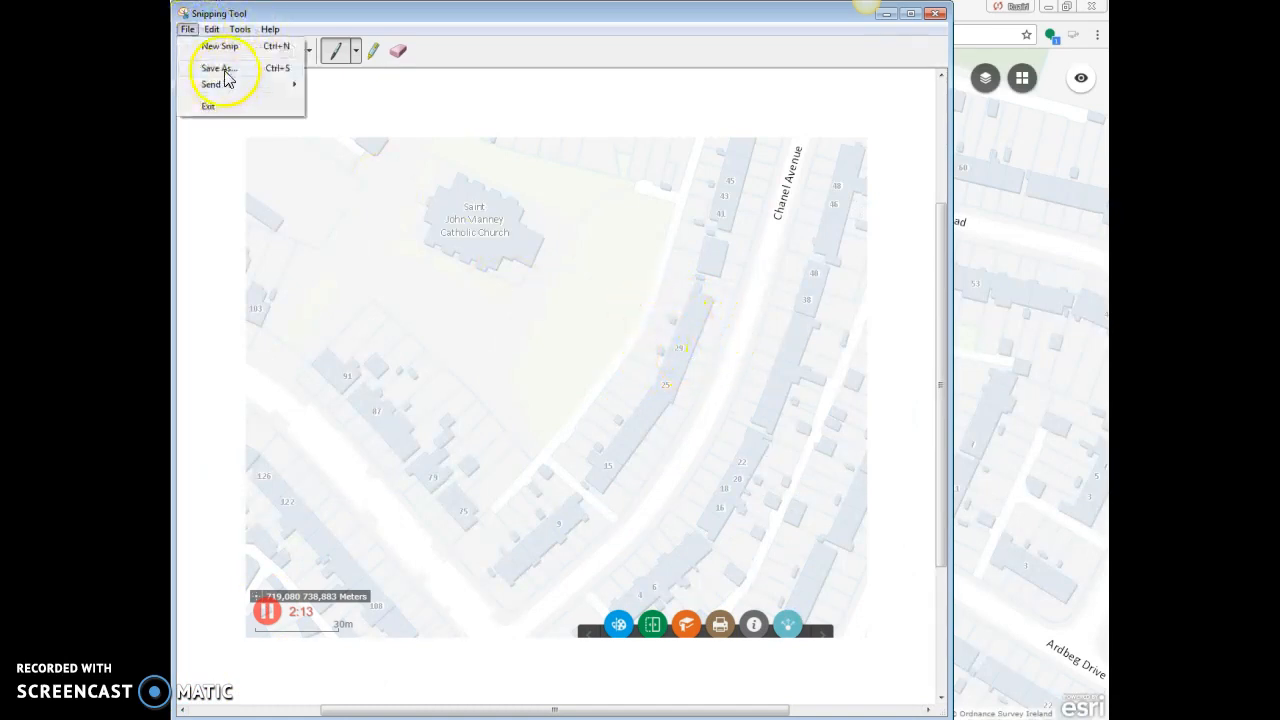
left_click(222, 69)
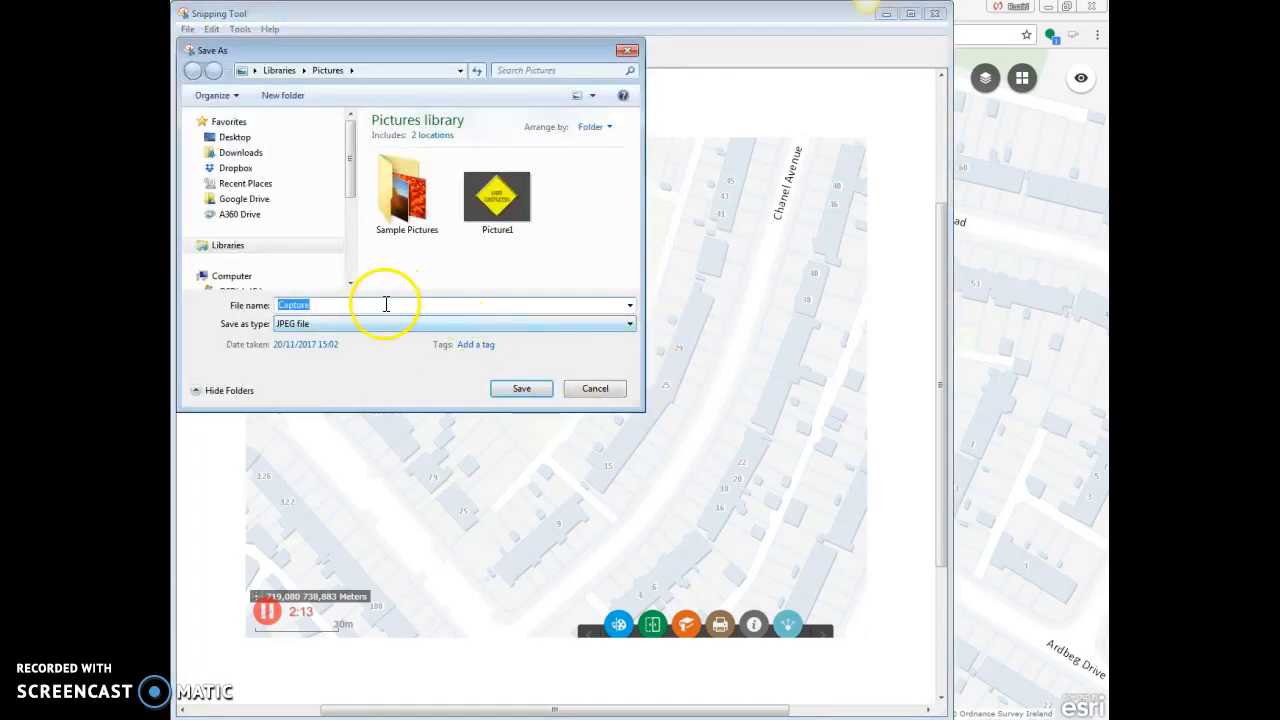
left_click(238, 137)
double_click(378, 304)
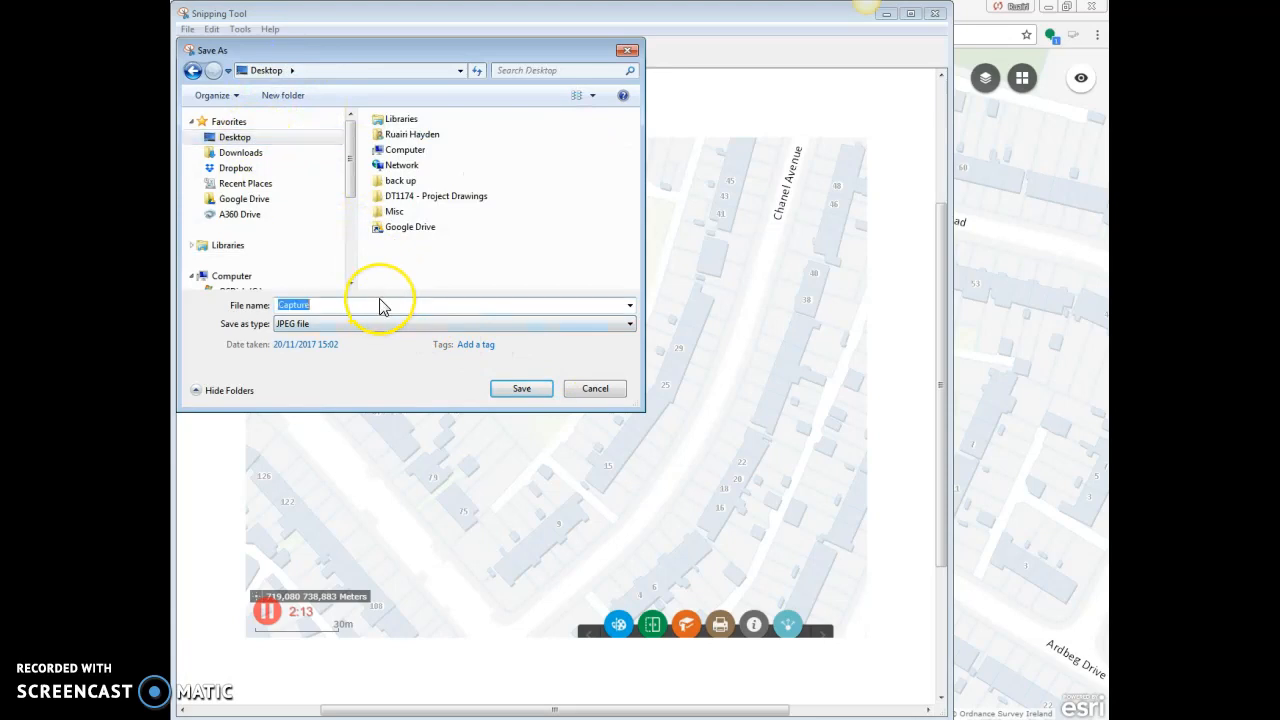
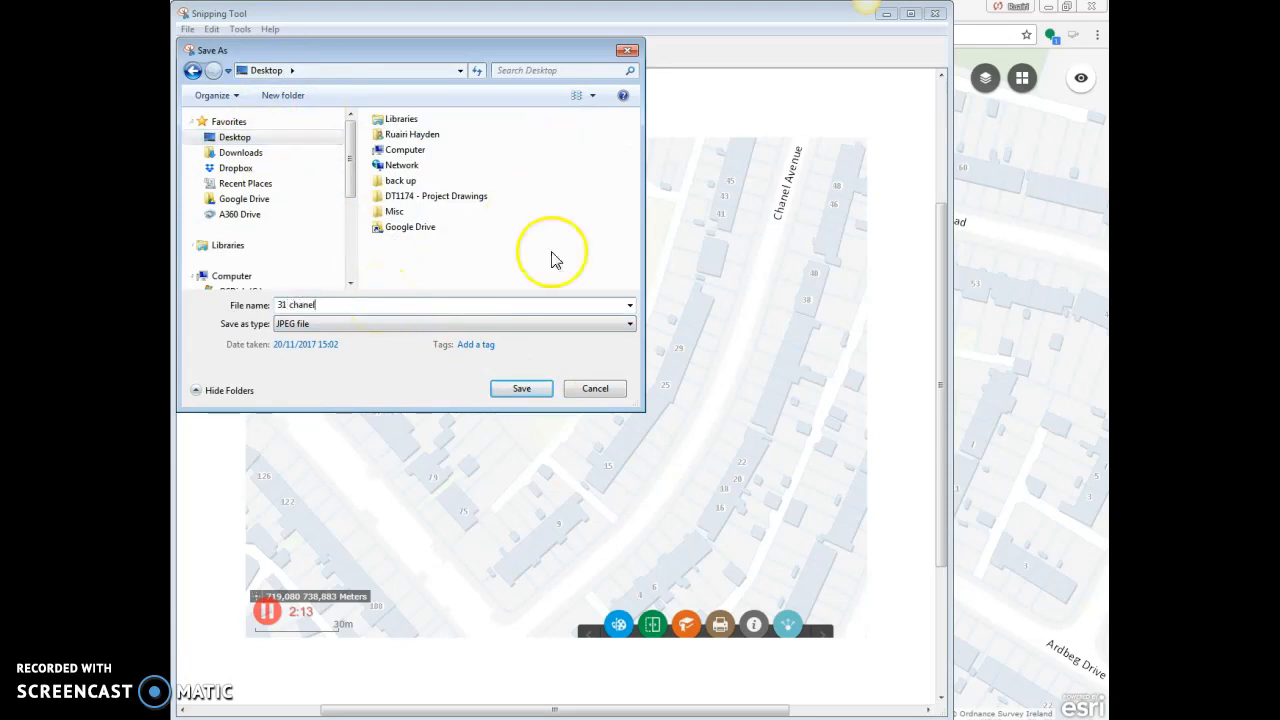
left_click(526, 398)
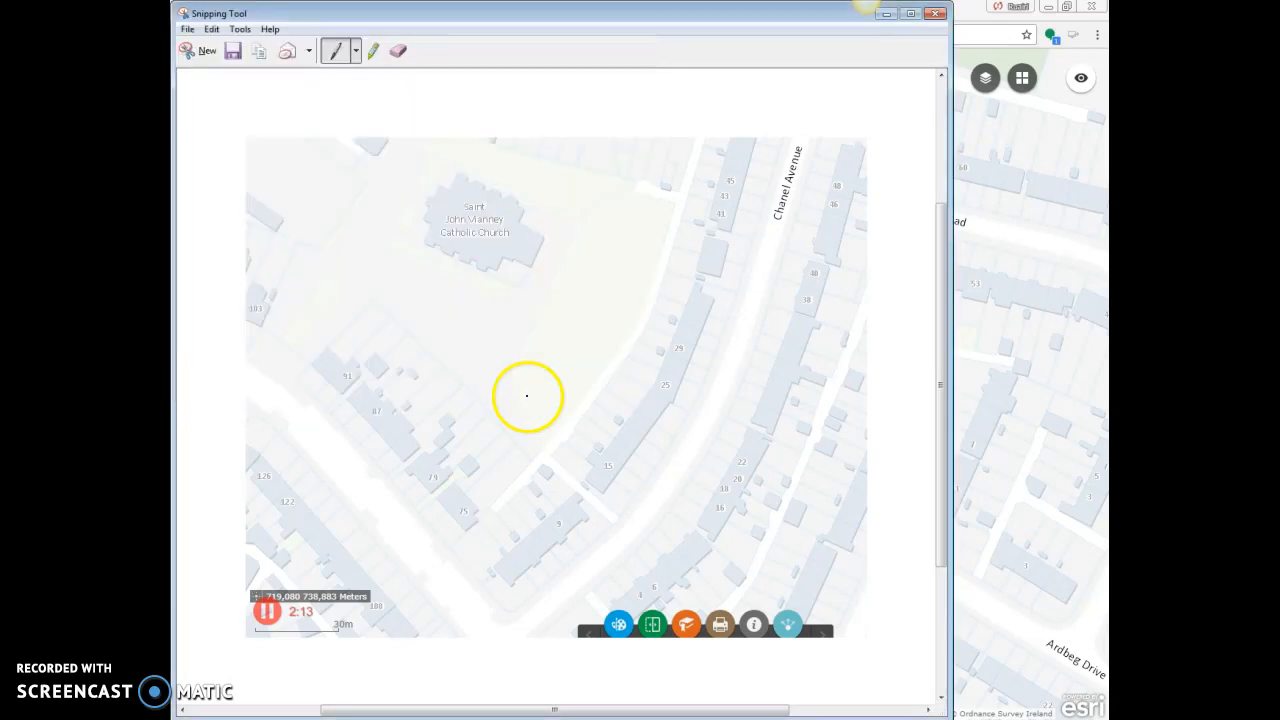
left_click(937, 14)
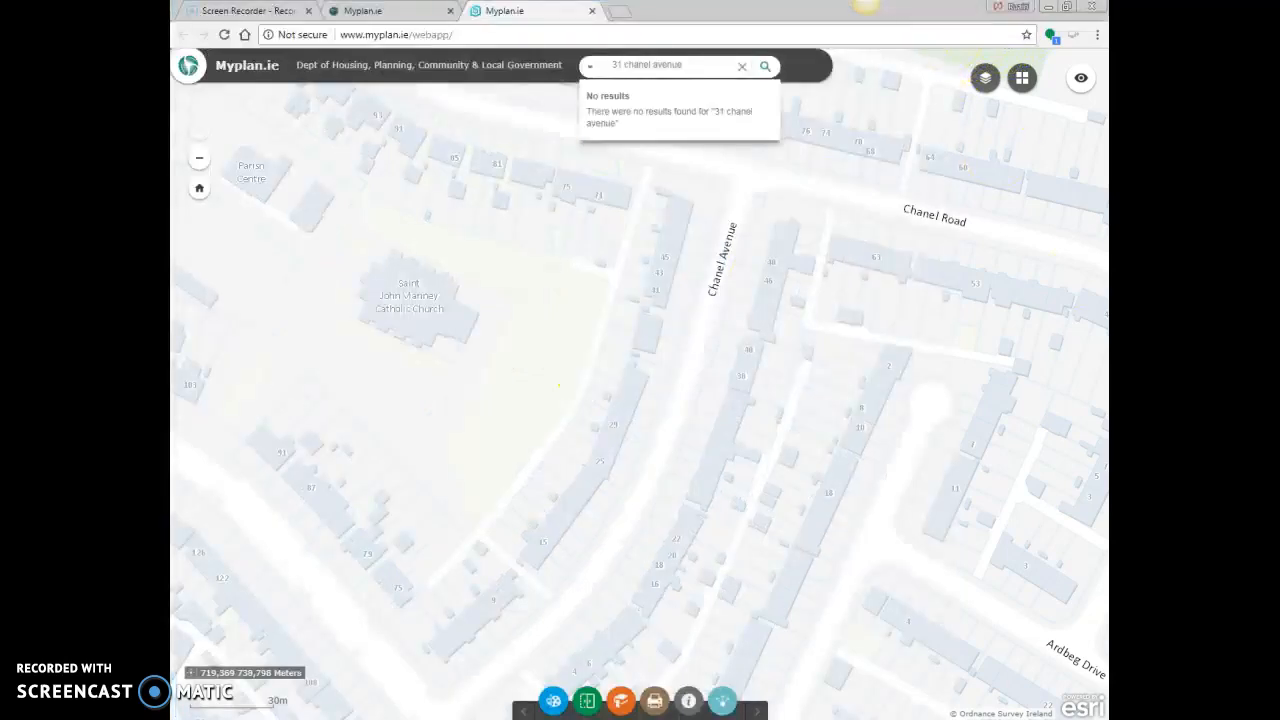
Switch to AutoCAD and choose the map snip saved on the Desktop as the reference image to attach.
left_click(560, 719)
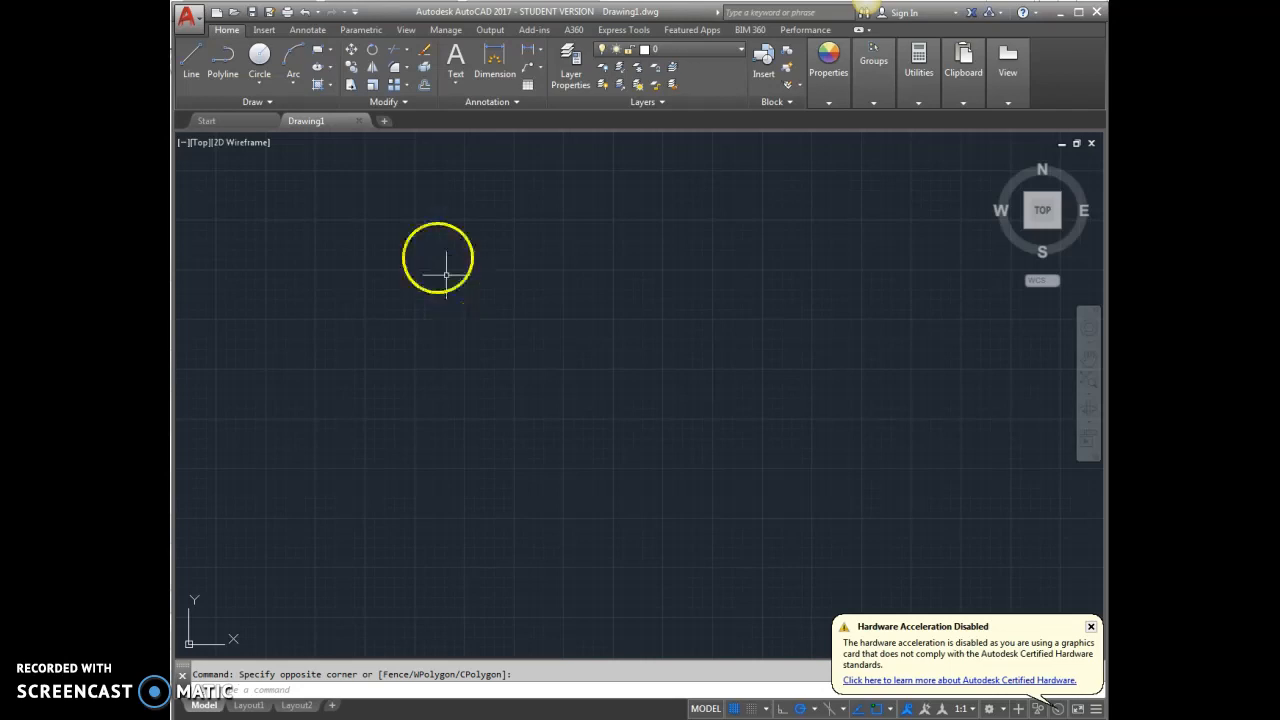
left_click(264, 31)
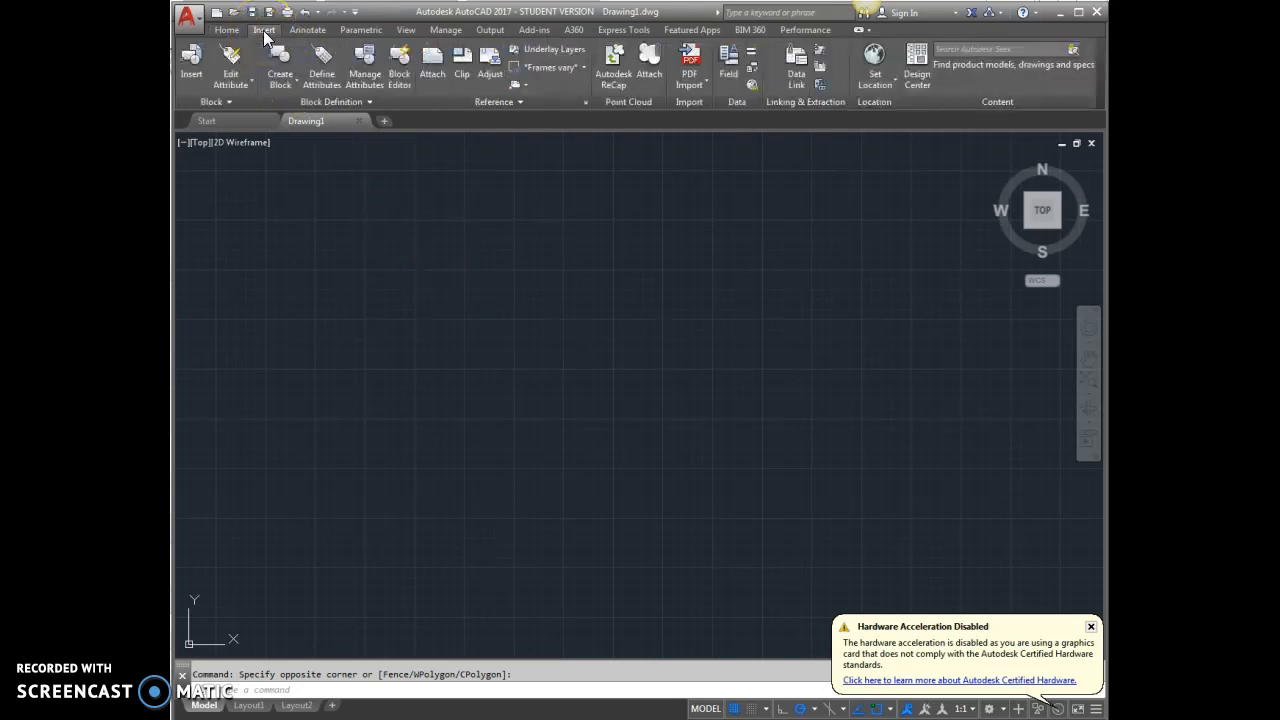
left_click(432, 64)
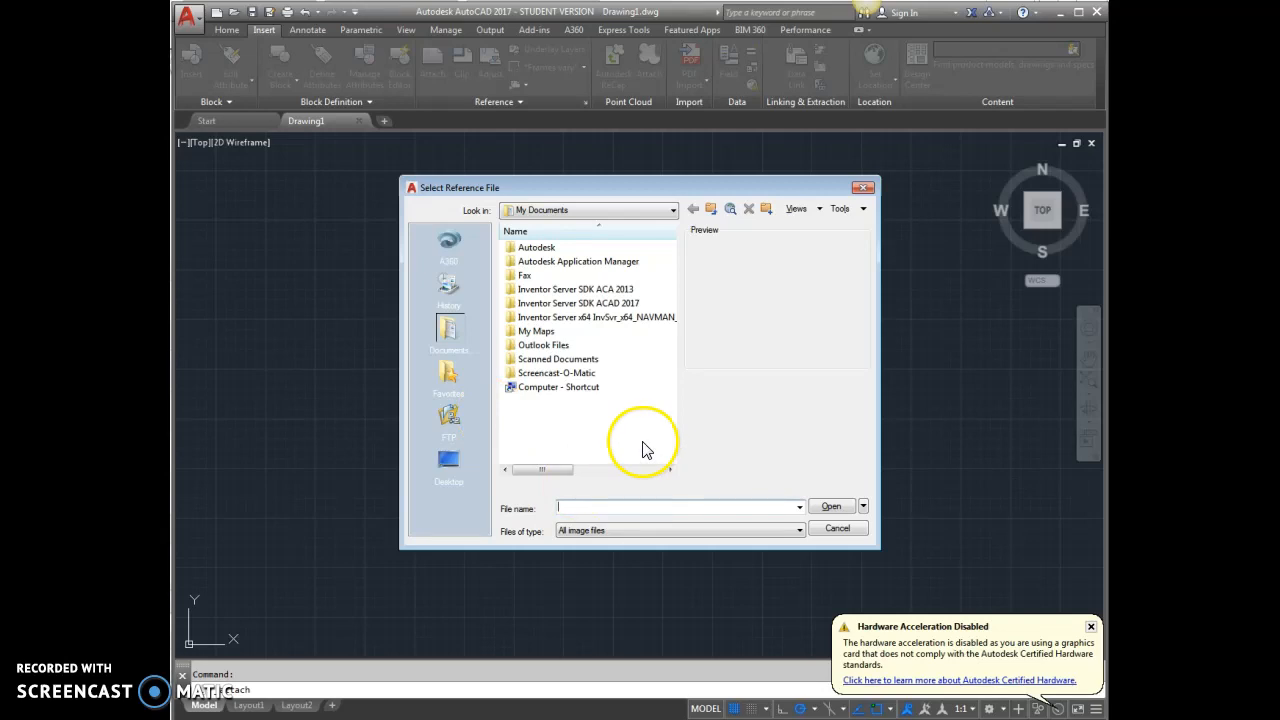
left_click(457, 476)
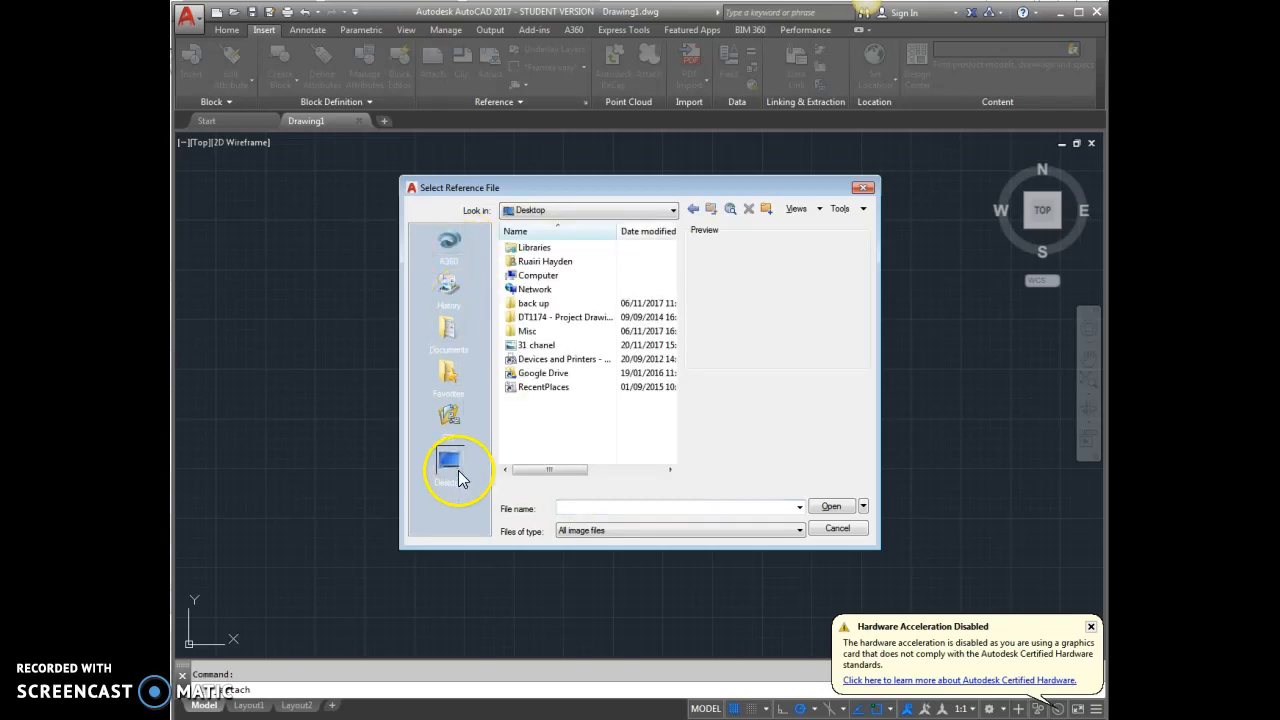
left_click(538, 348)
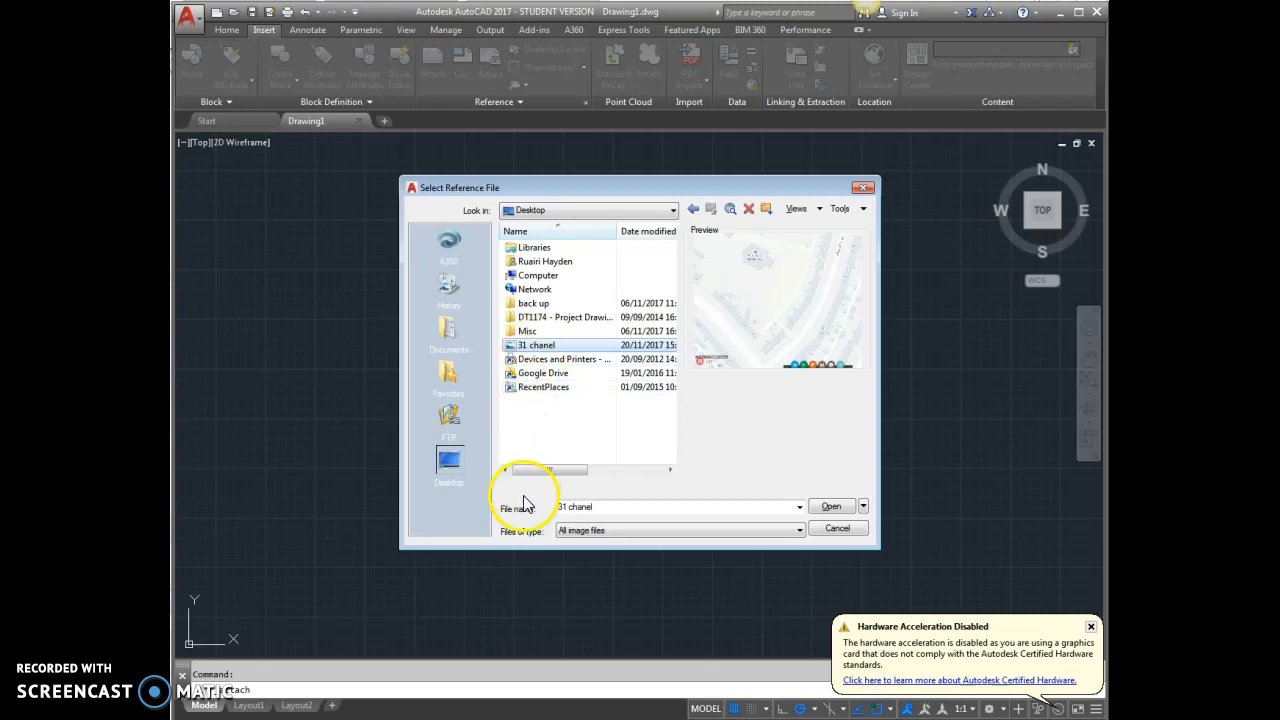
left_click(838, 507)
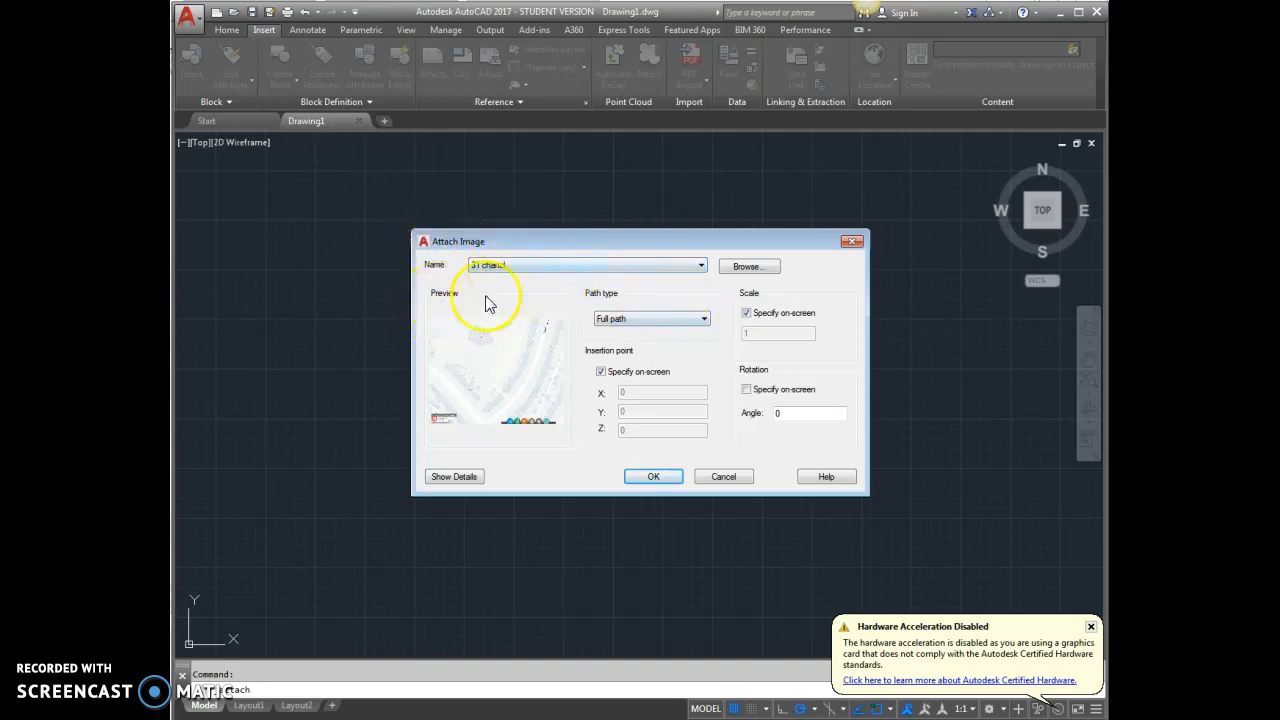
Attach the map image with path type No path and on-screen scale, placing its insertion point in the empty drawing area.
left_click(640, 322)
left_click(630, 350)
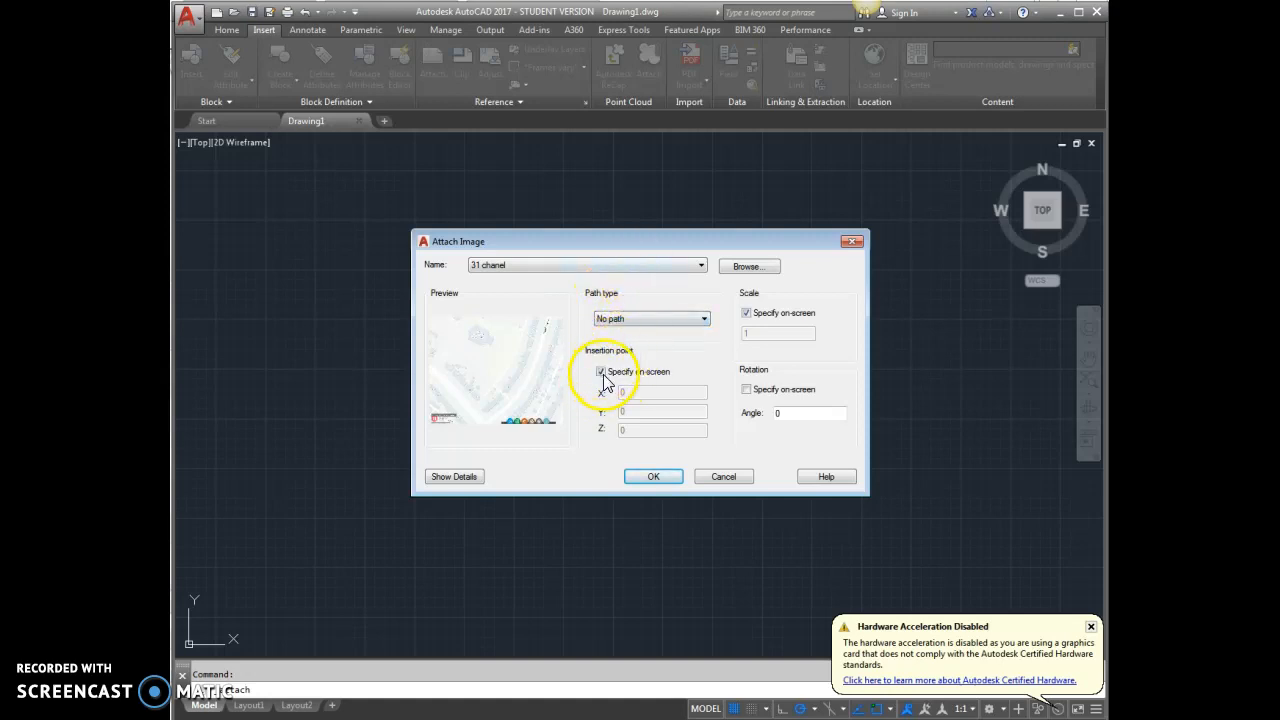
left_click(746, 314)
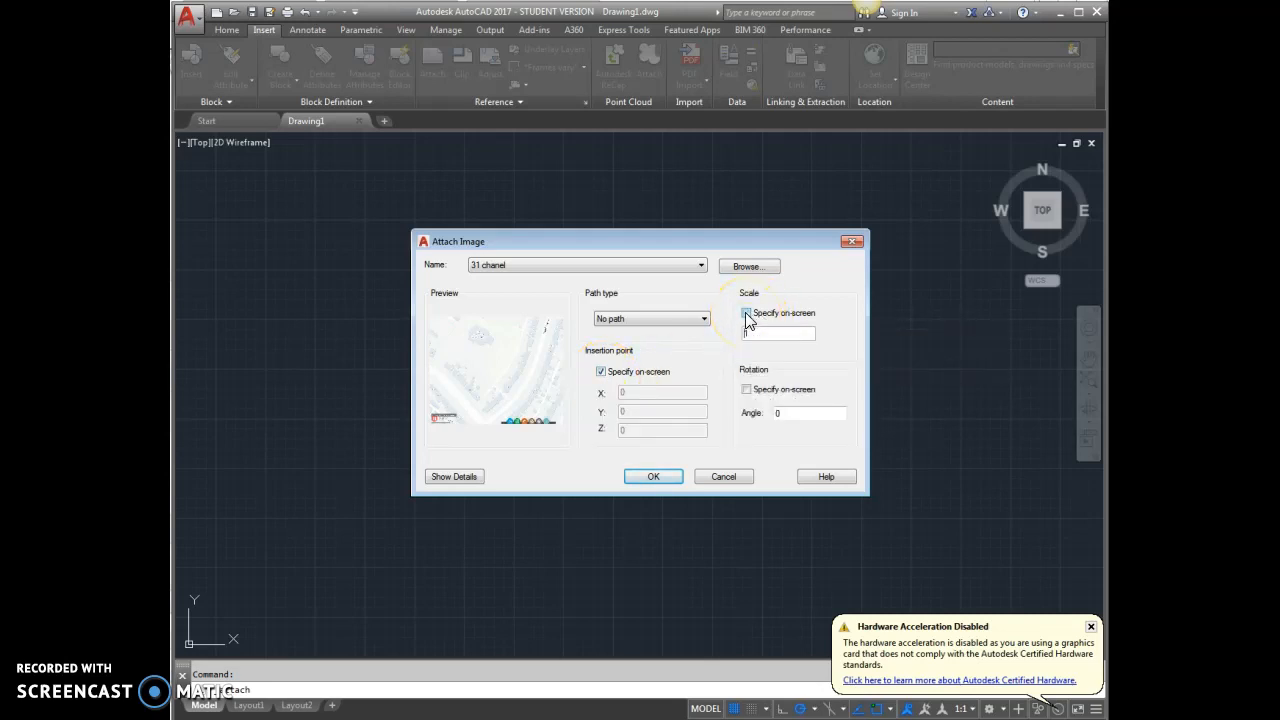
left_click(746, 314)
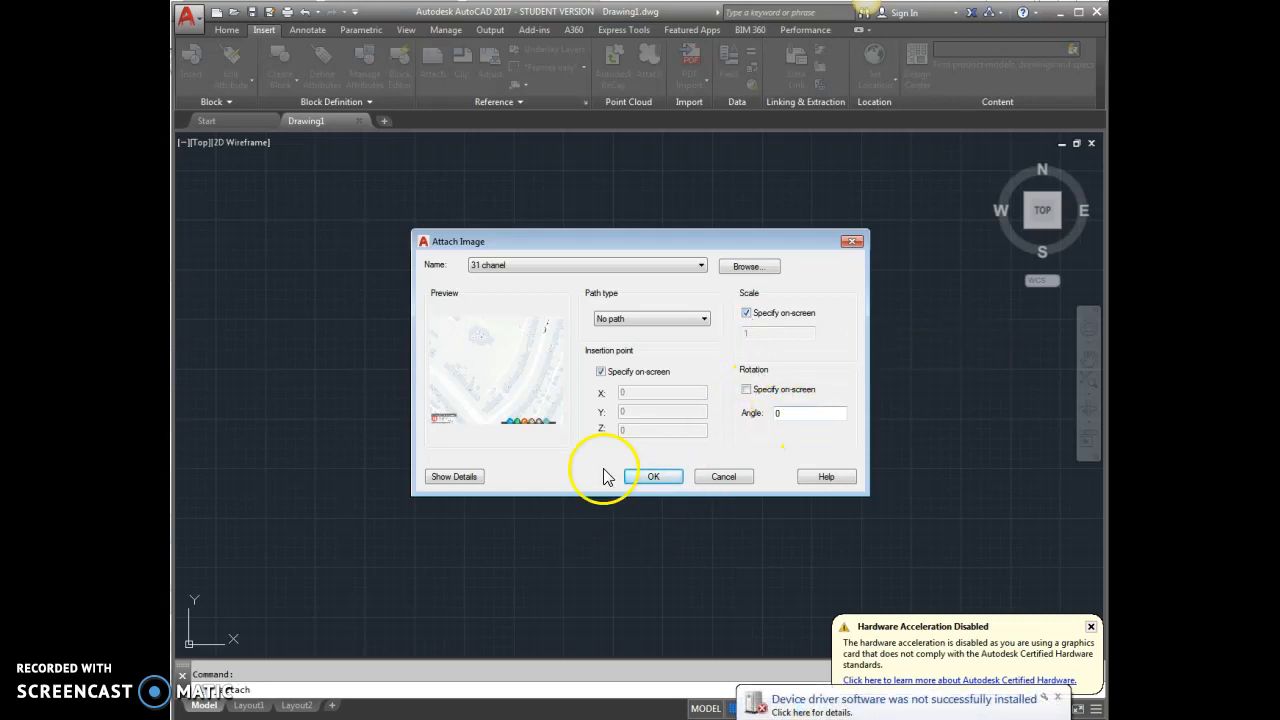
left_click(650, 478)
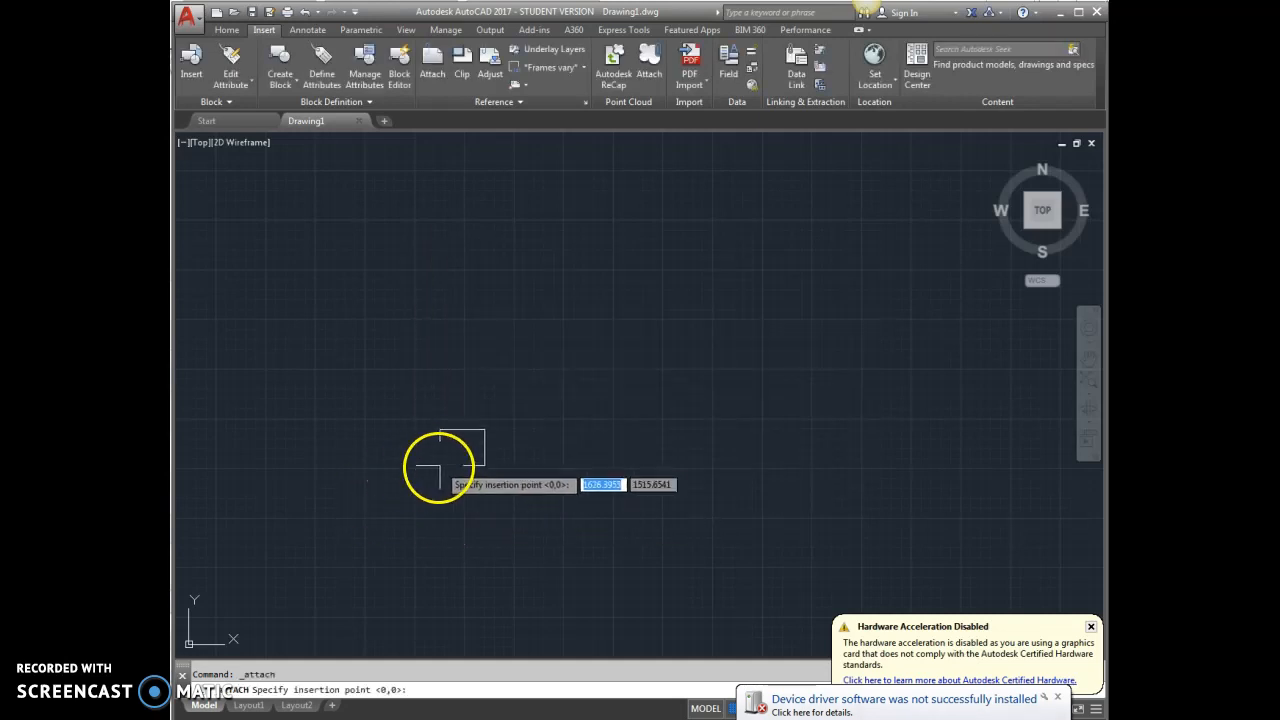
left_click(474, 443)
Examine the attached map, comparing the 30m scale bar in the image's lower-left corner with the houses and streets.
scroll(411, 489, "down", 5)
scroll(484, 438, "down", 6)
scroll(495, 430, "up", 5)
scroll(649, 317, "down", 3)
scroll(691, 271, "up", 4)
scroll(695, 287, "down", 4)
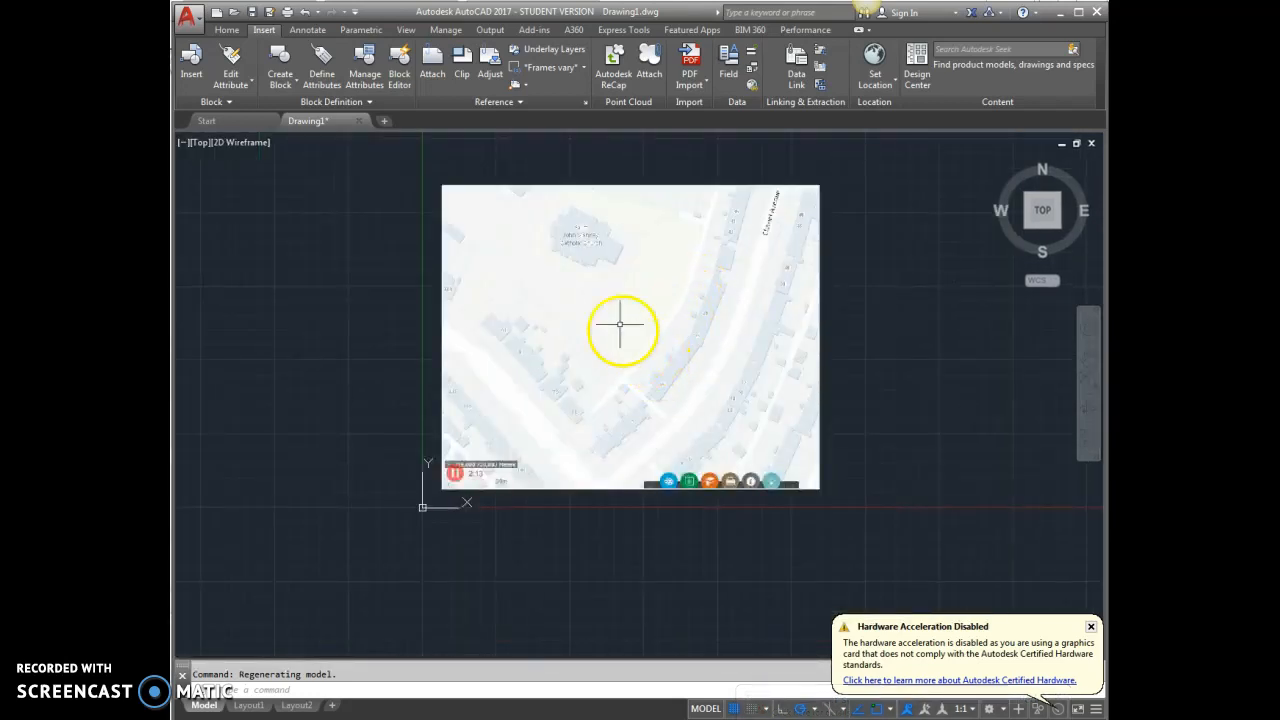
scroll(449, 486, "up", 4)
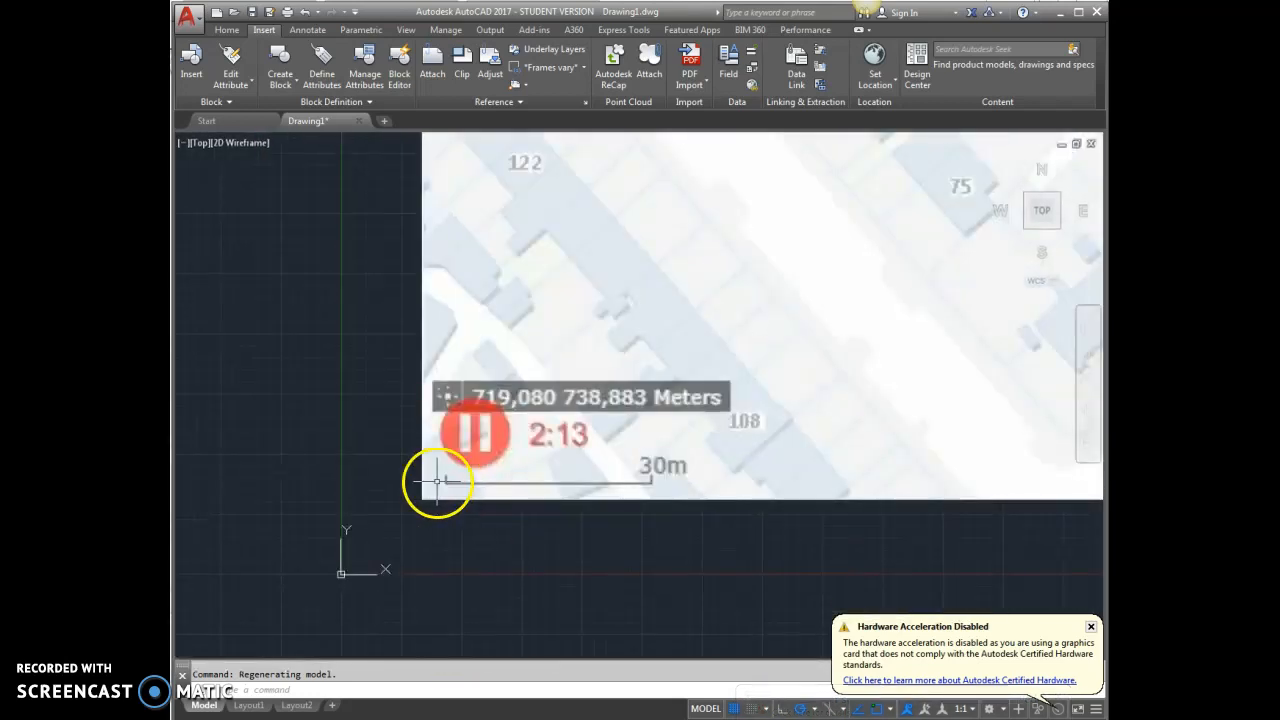
scroll(414, 491, "down", 4)
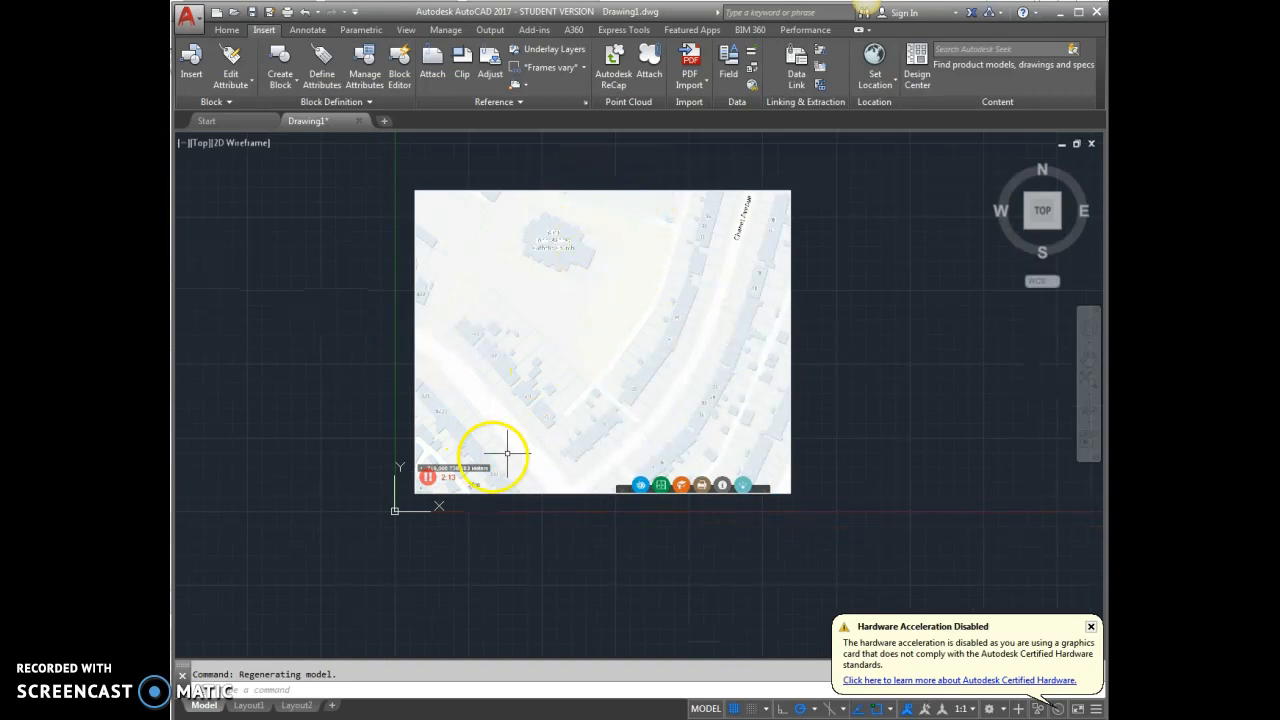
scroll(414, 503, "up", 4)
scroll(471, 457, "up", 4)
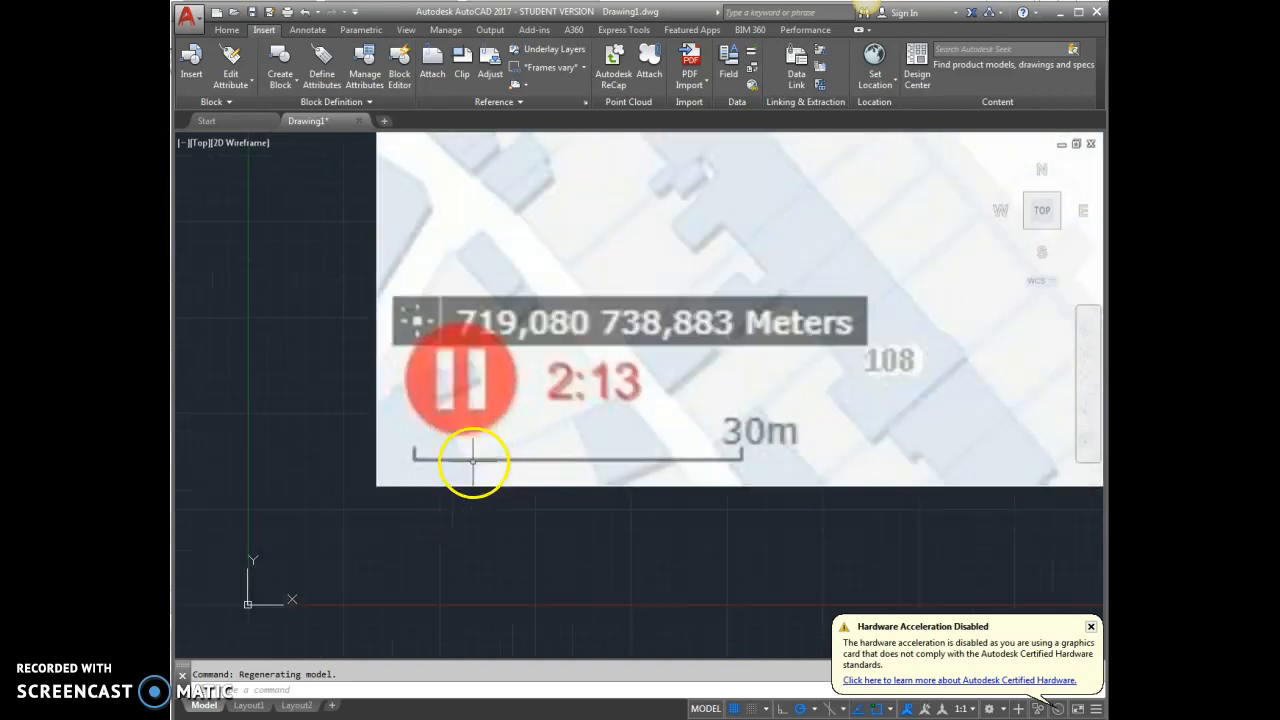
scroll(369, 471, "down", 4)
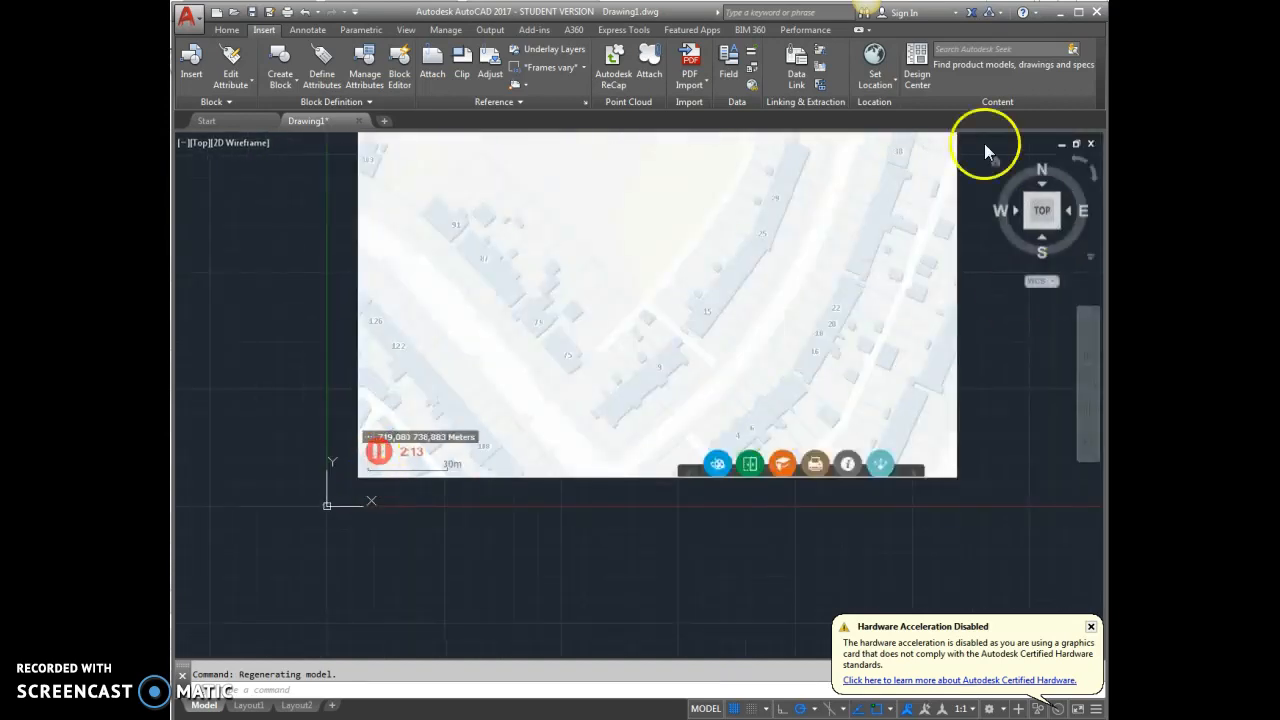
scroll(643, 486, "down", 4)
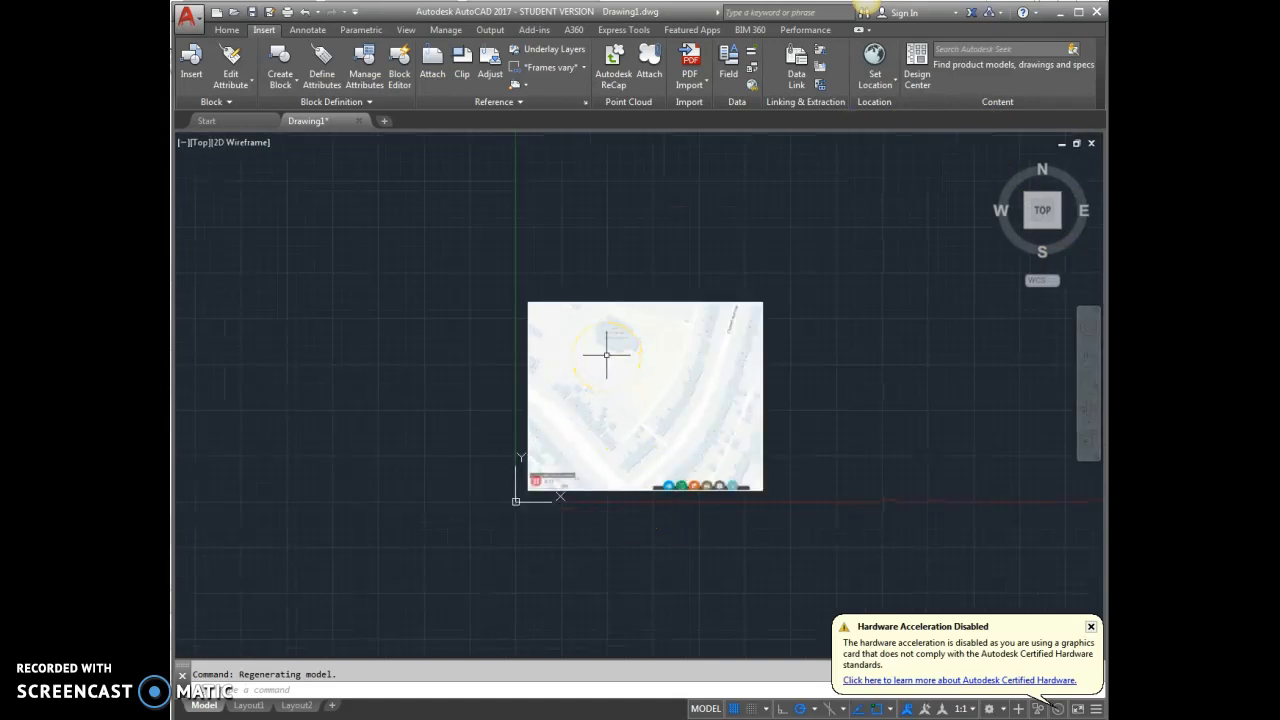
scroll(517, 491, "up", 3)
scroll(594, 486, "up", 2)
scroll(479, 488, "up", 4)
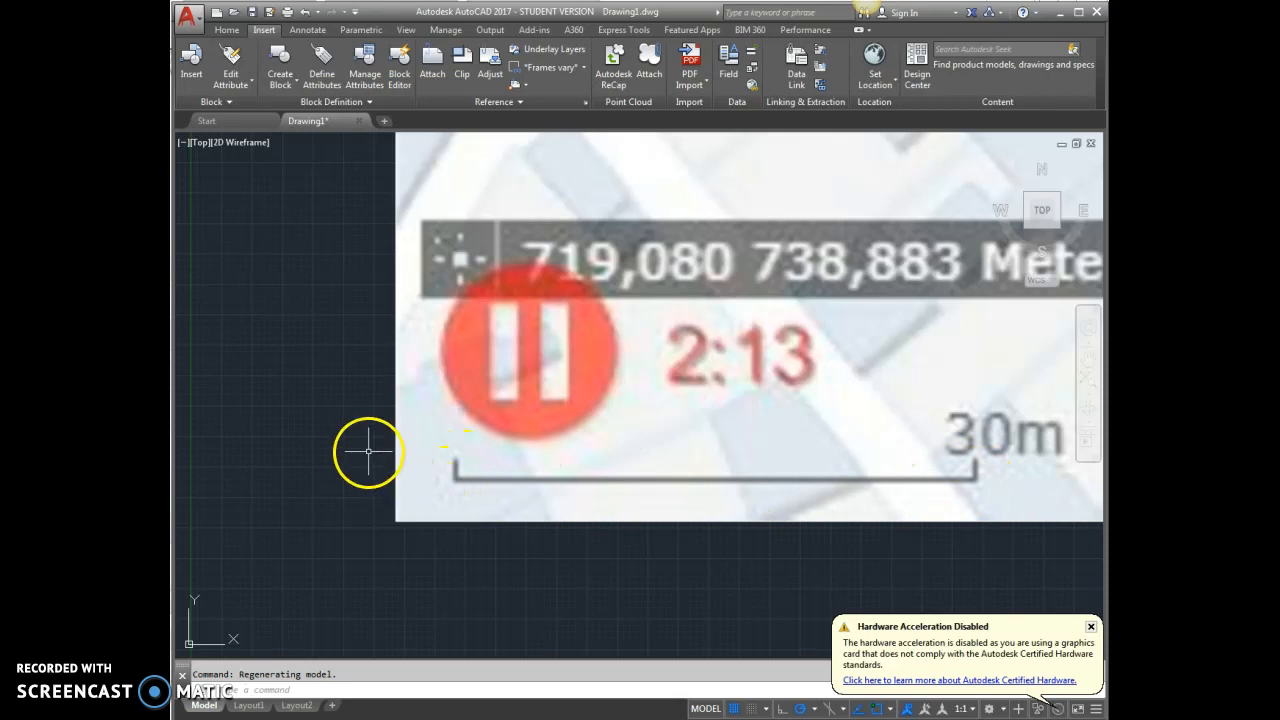
scroll(386, 486, "down", 10)
scroll(772, 410, "up", 6)
scroll(750, 340, "down", 4)
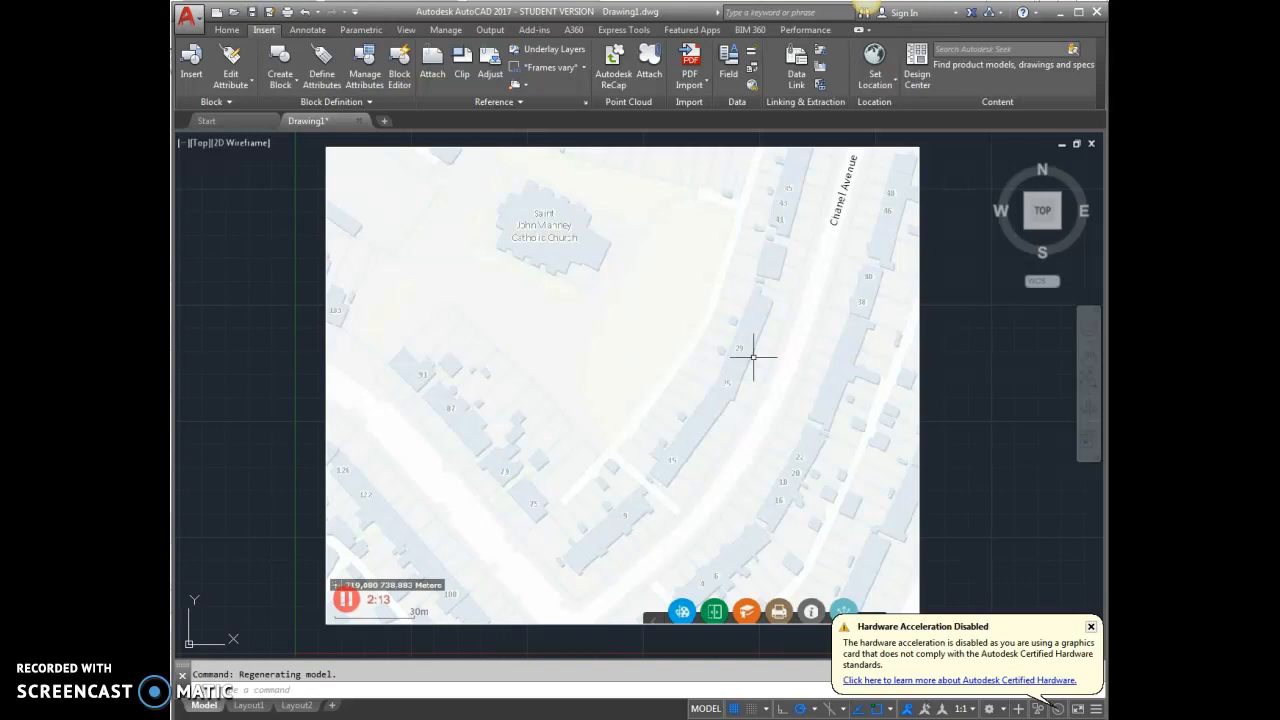
scroll(700, 349, "down", 4)
scroll(588, 457, "up", 7)
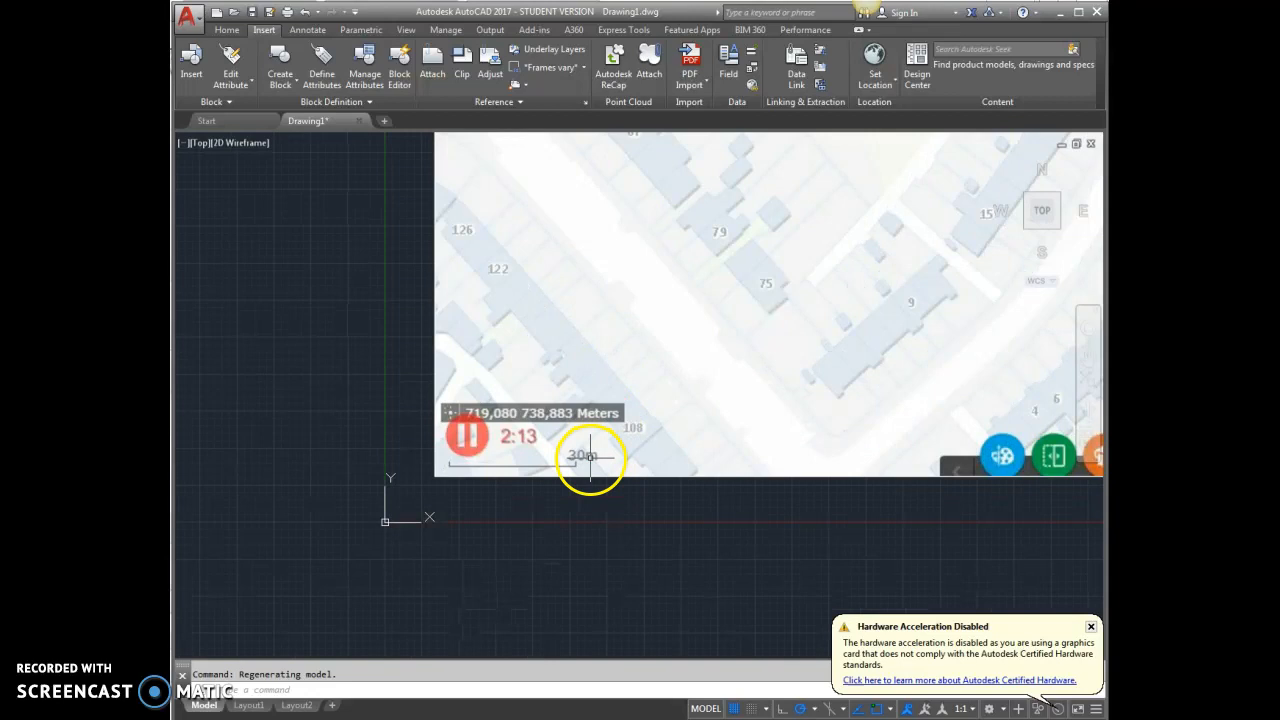
scroll(586, 457, "up", 2)
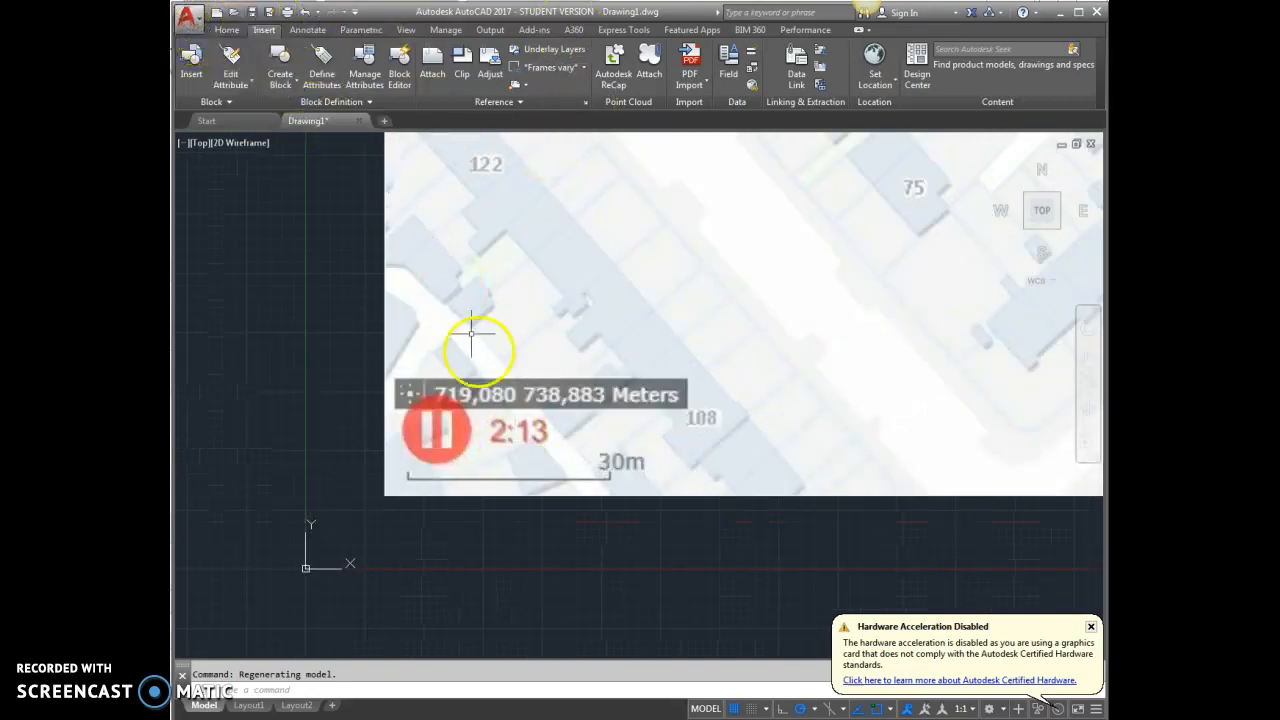
scroll(572, 521, "down", 4)
scroll(574, 517, "up", 6)
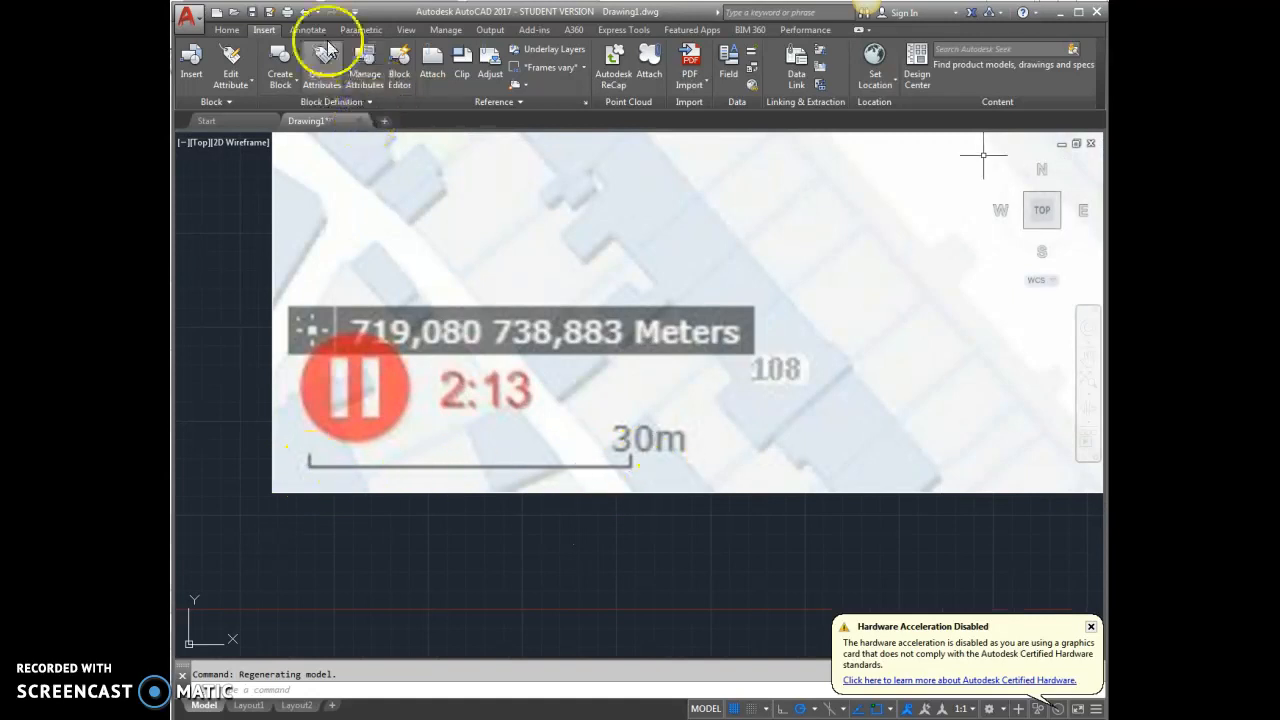
Create a new layer named scale and set its colour to green.
left_click(226, 29)
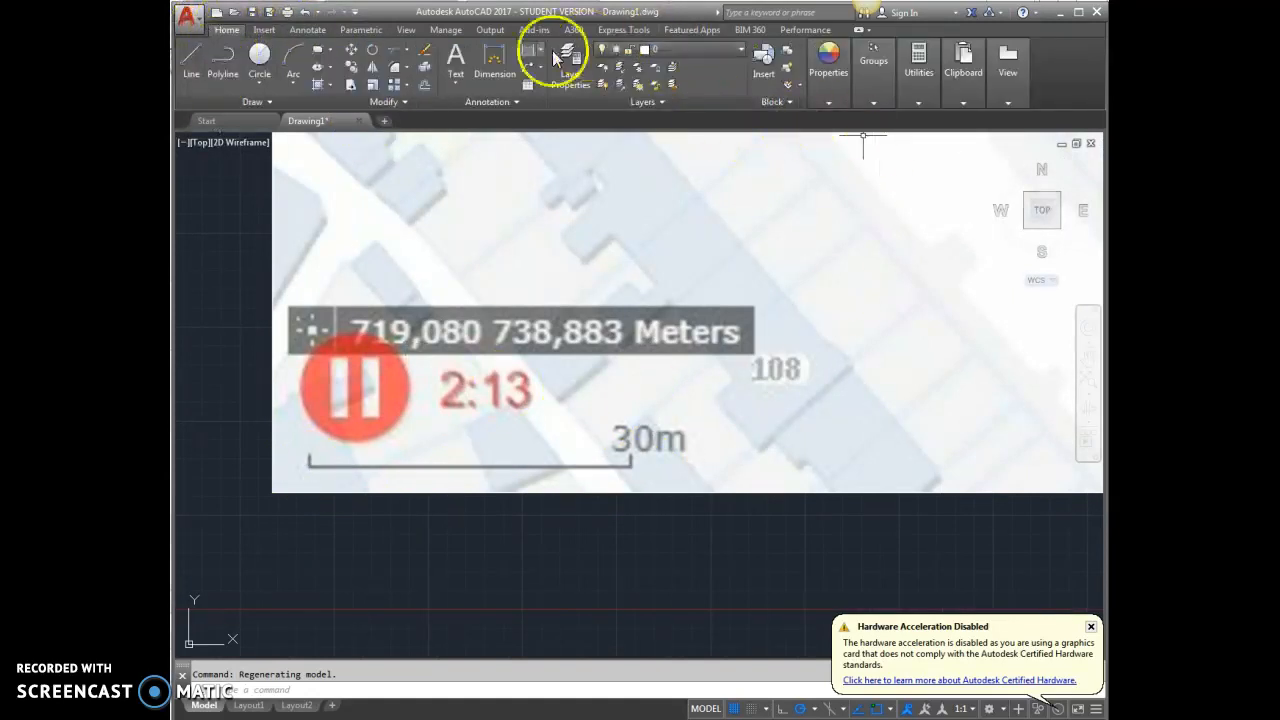
left_click(567, 66)
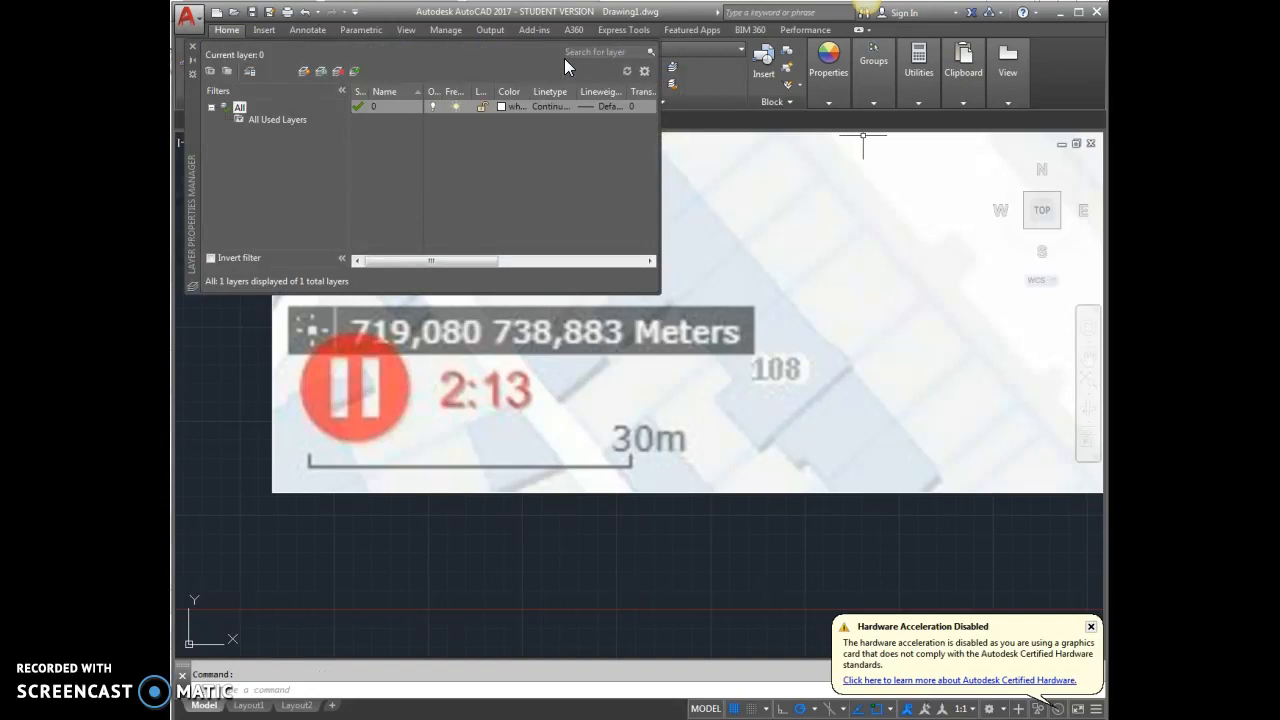
left_click(304, 72)
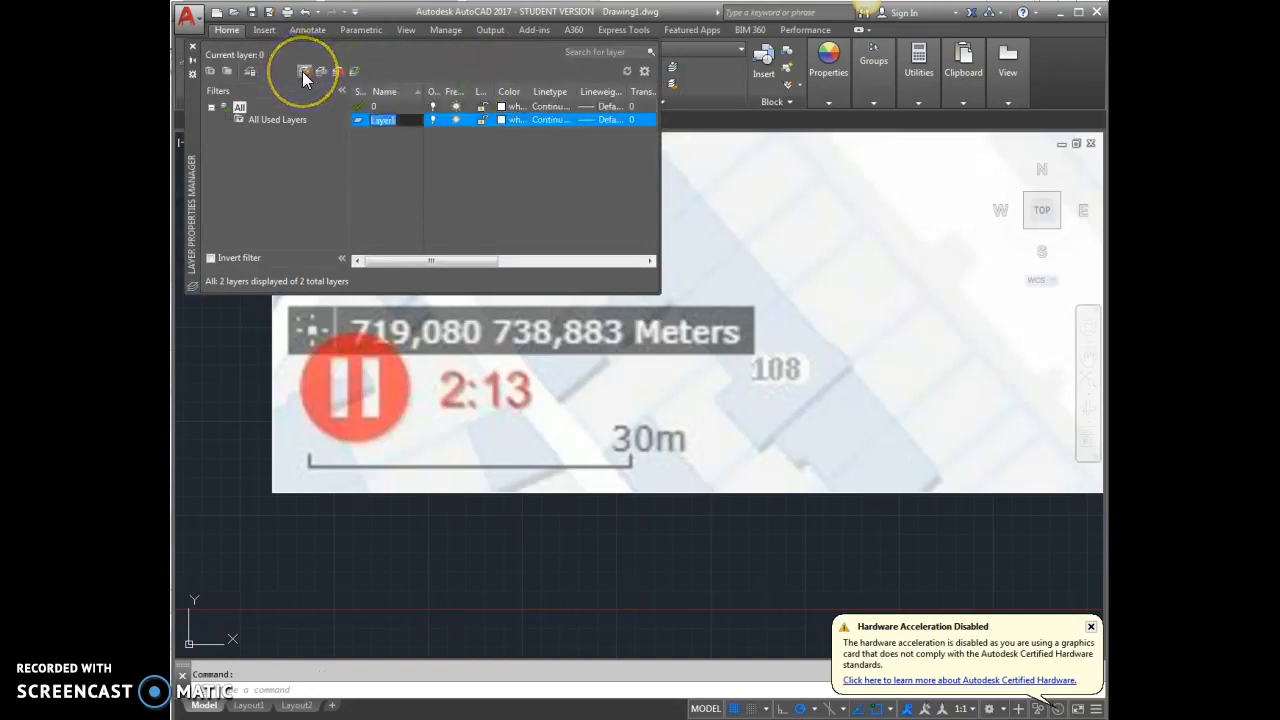
type("scale")
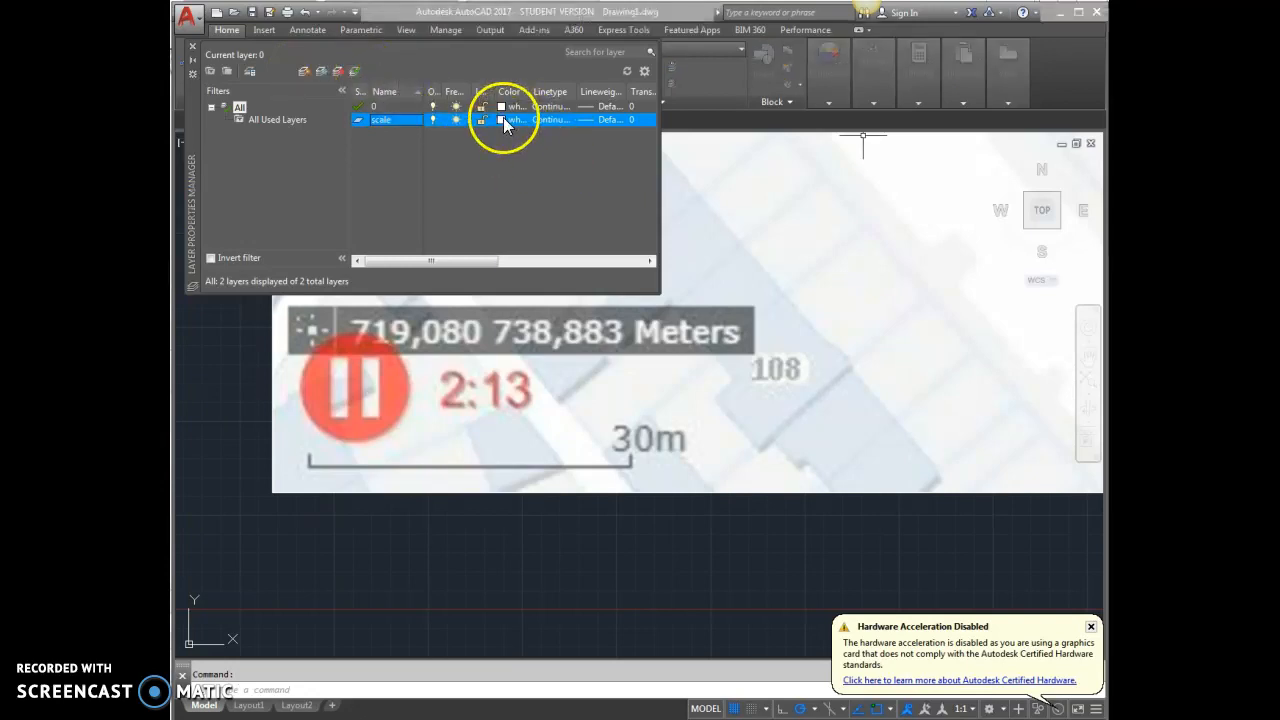
left_click(503, 119)
left_click(552, 401)
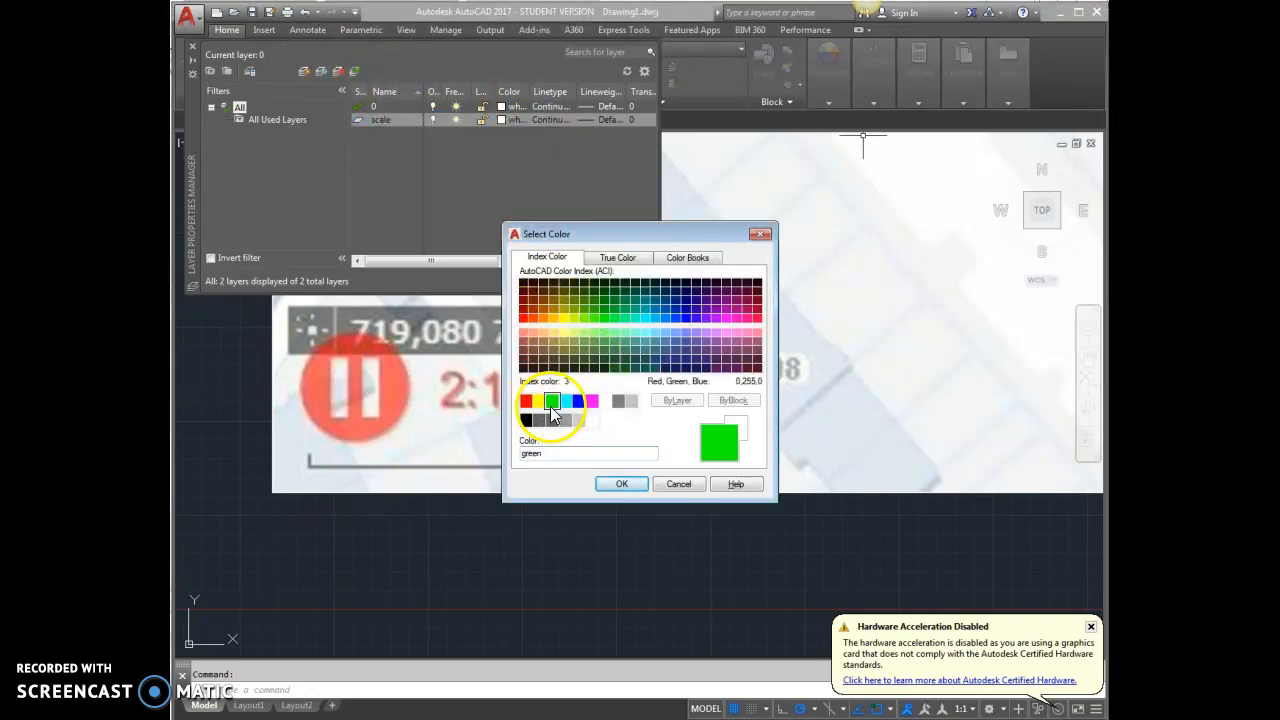
left_click(621, 483)
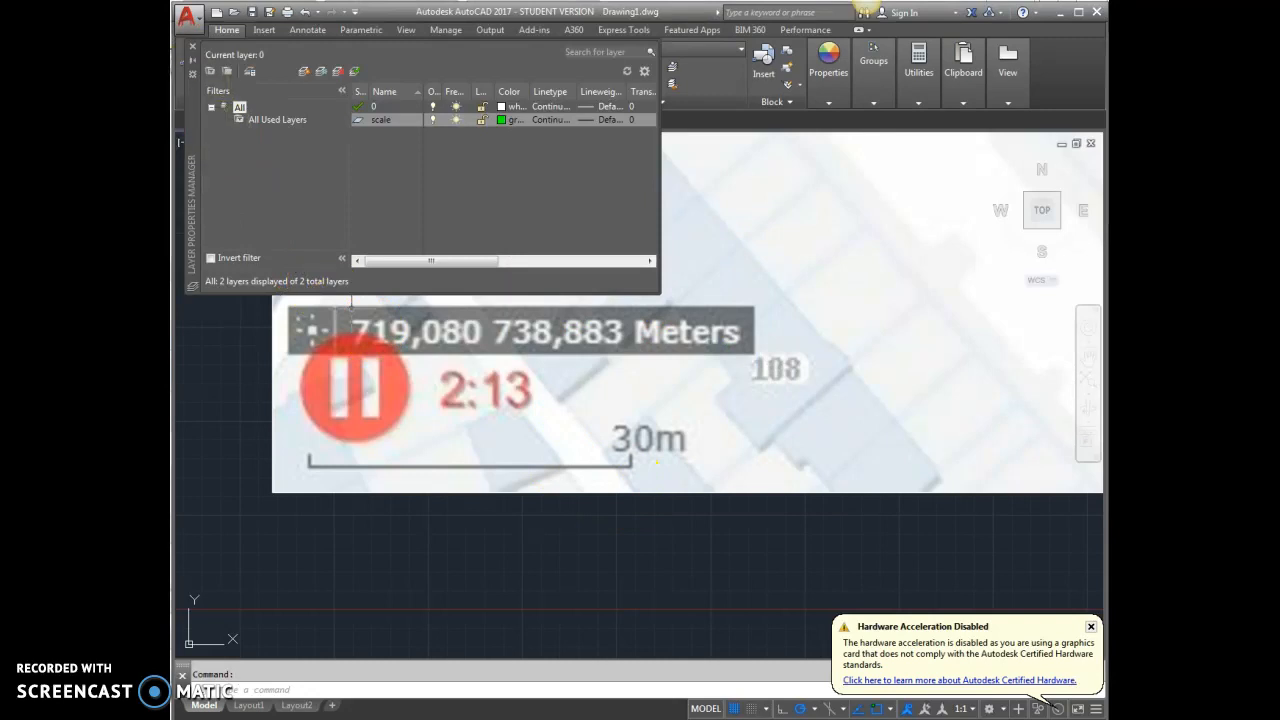
left_click(193, 46)
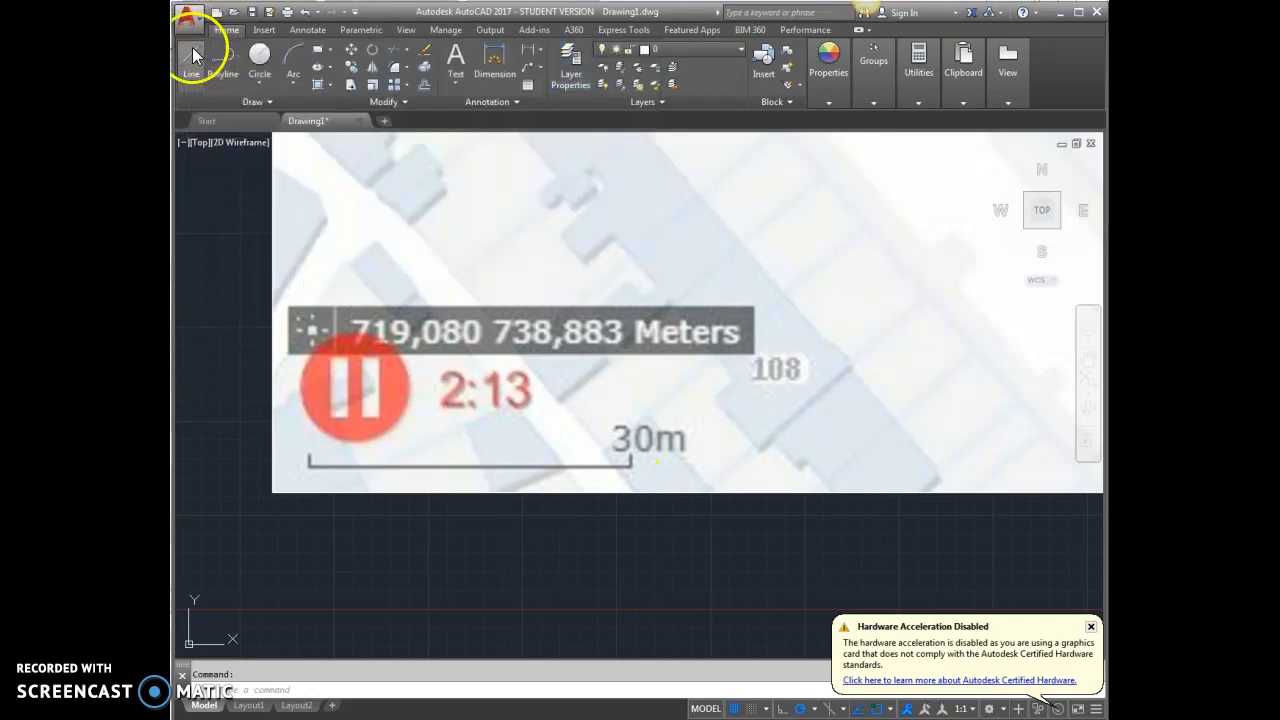
Draw a horizontal line 30000 units long to the right from the left end of the map's 30m scale bar.
left_click(192, 55)
scroll(307, 462, "up", 4)
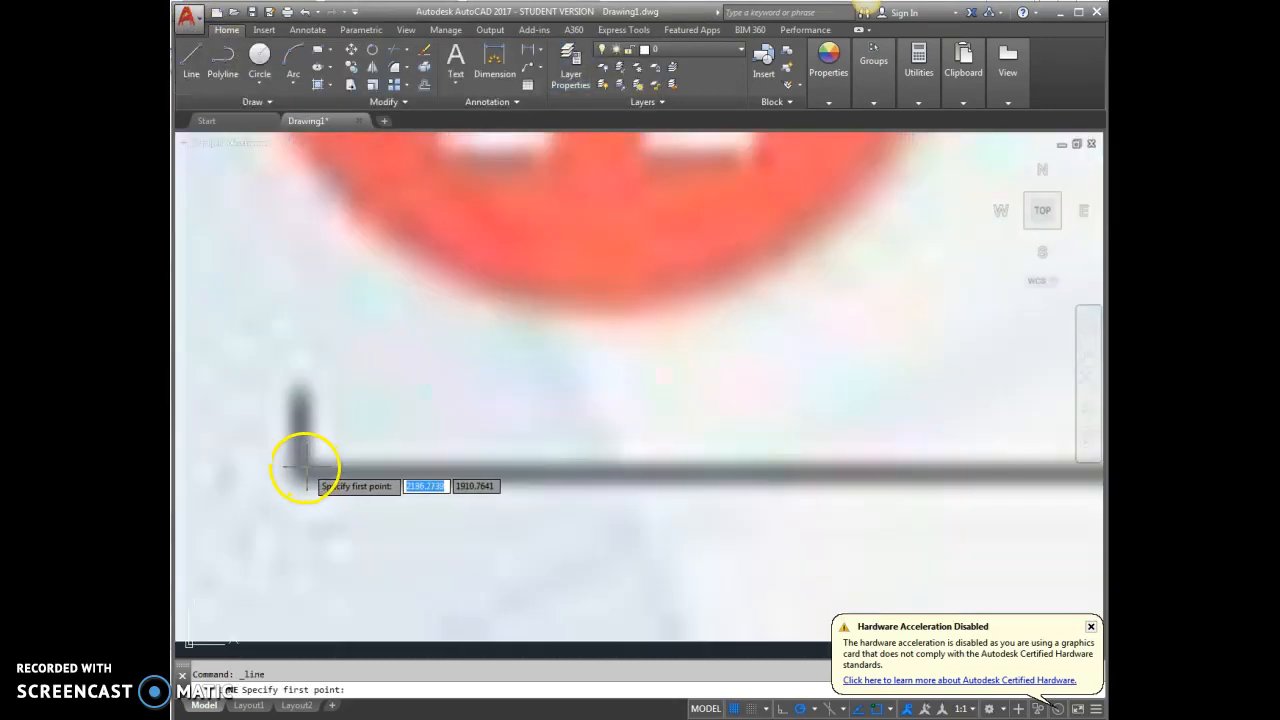
left_click(297, 471)
scroll(275, 478, "down", 4)
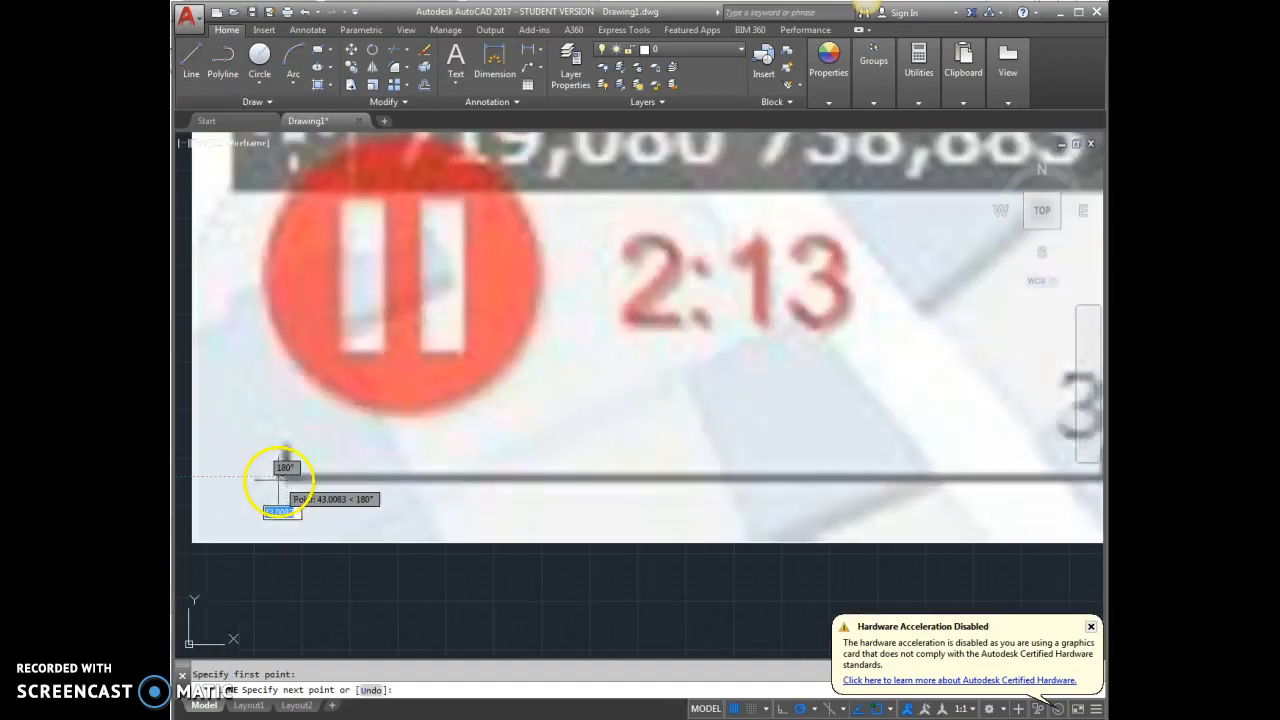
scroll(285, 482, "down", 3)
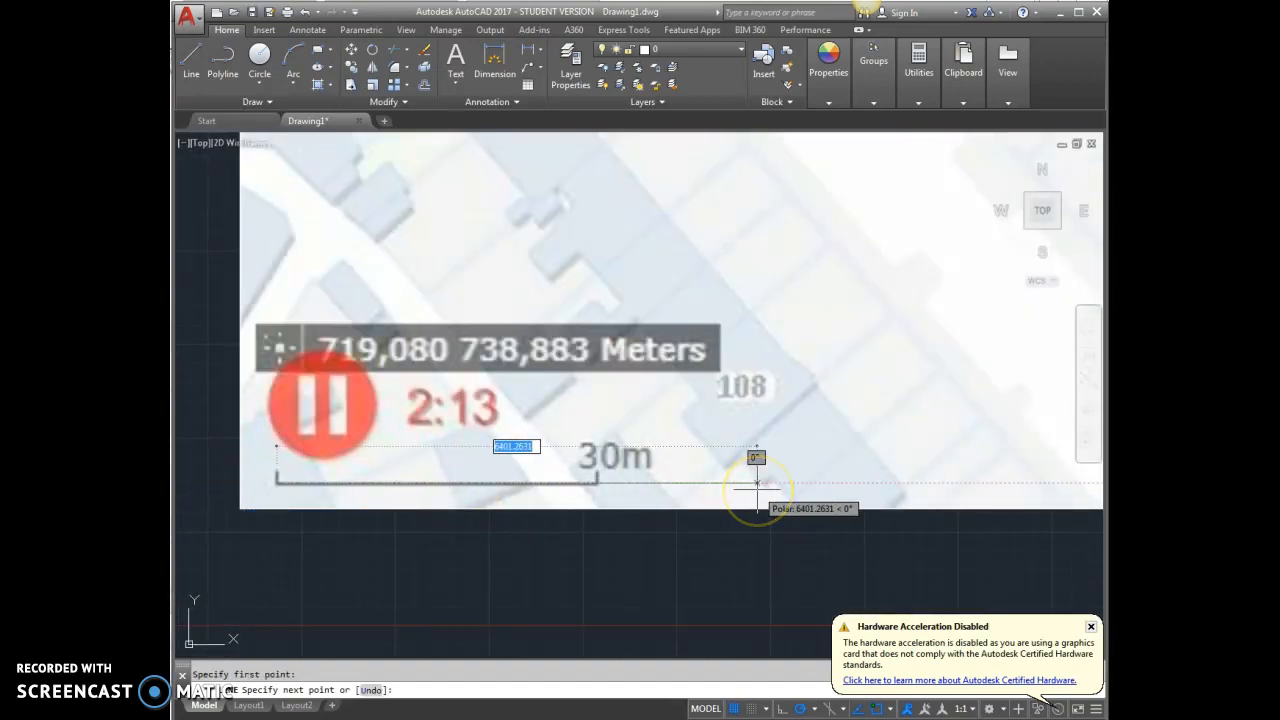
type("3")
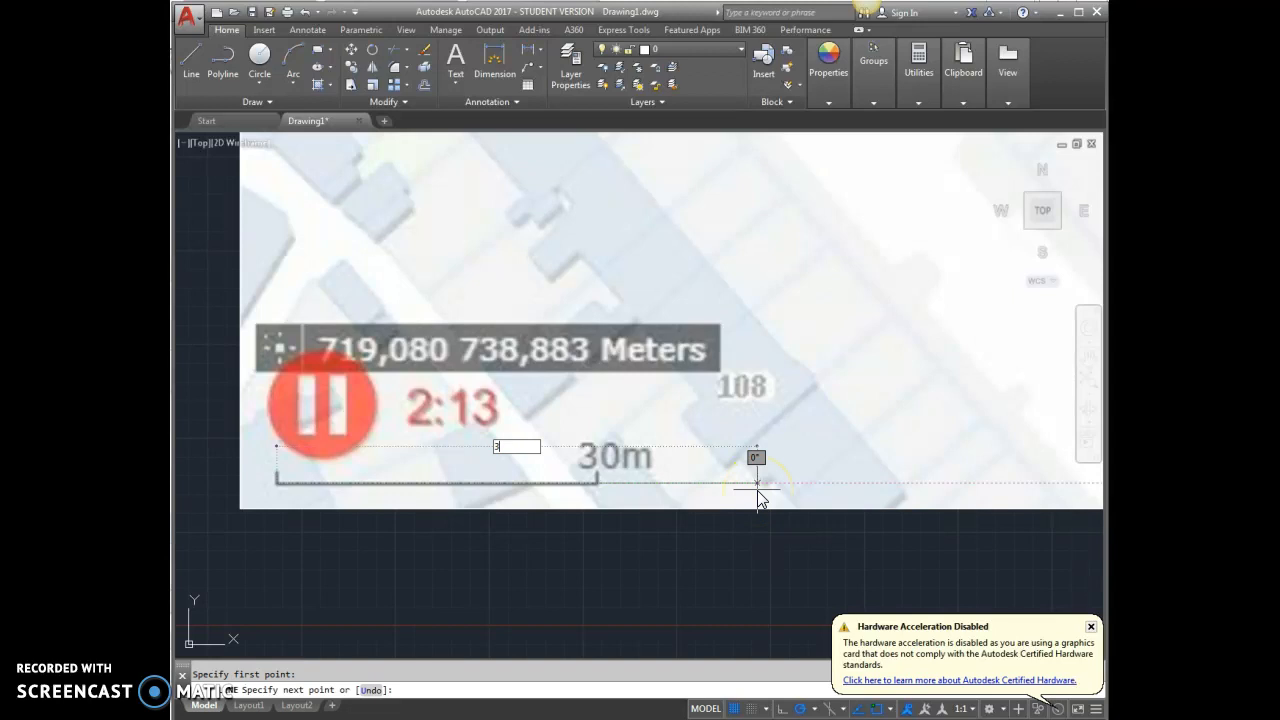
key("Return")
scroll(600, 462, "down", 5)
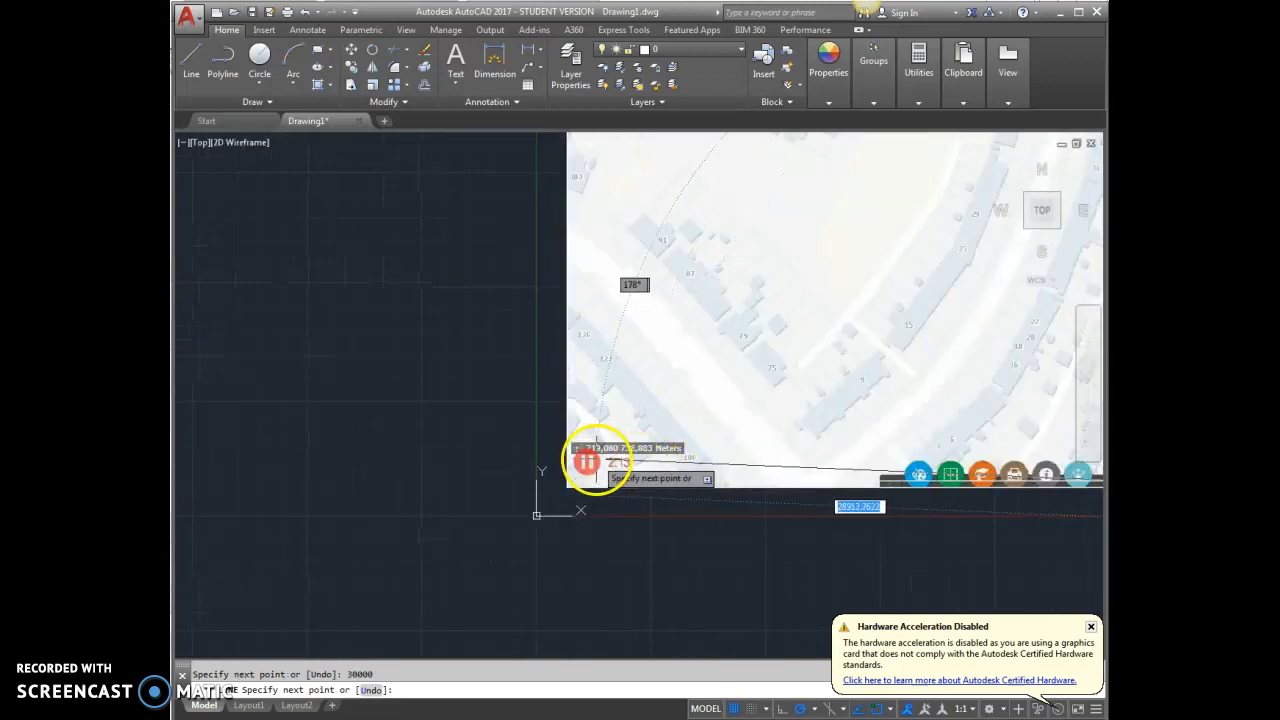
scroll(401, 427, "down", 2)
scroll(662, 434, "up", 3)
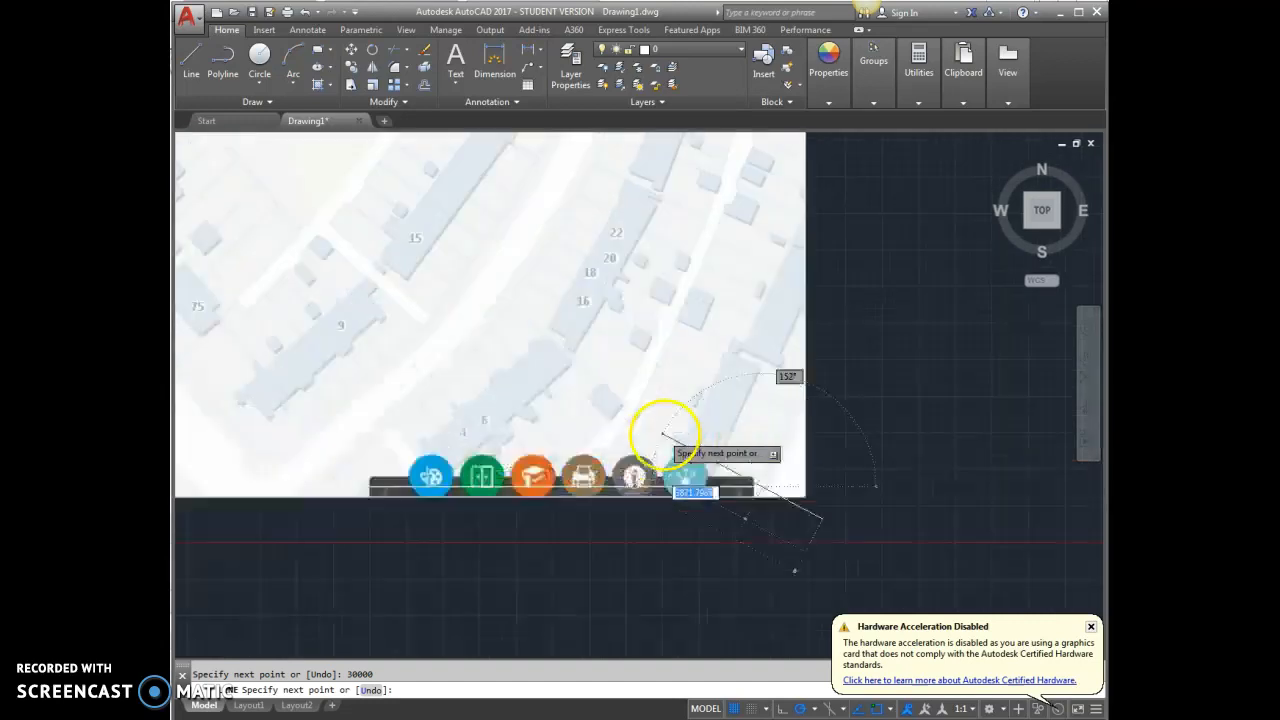
scroll(662, 434, "up", 2)
key("Escape")
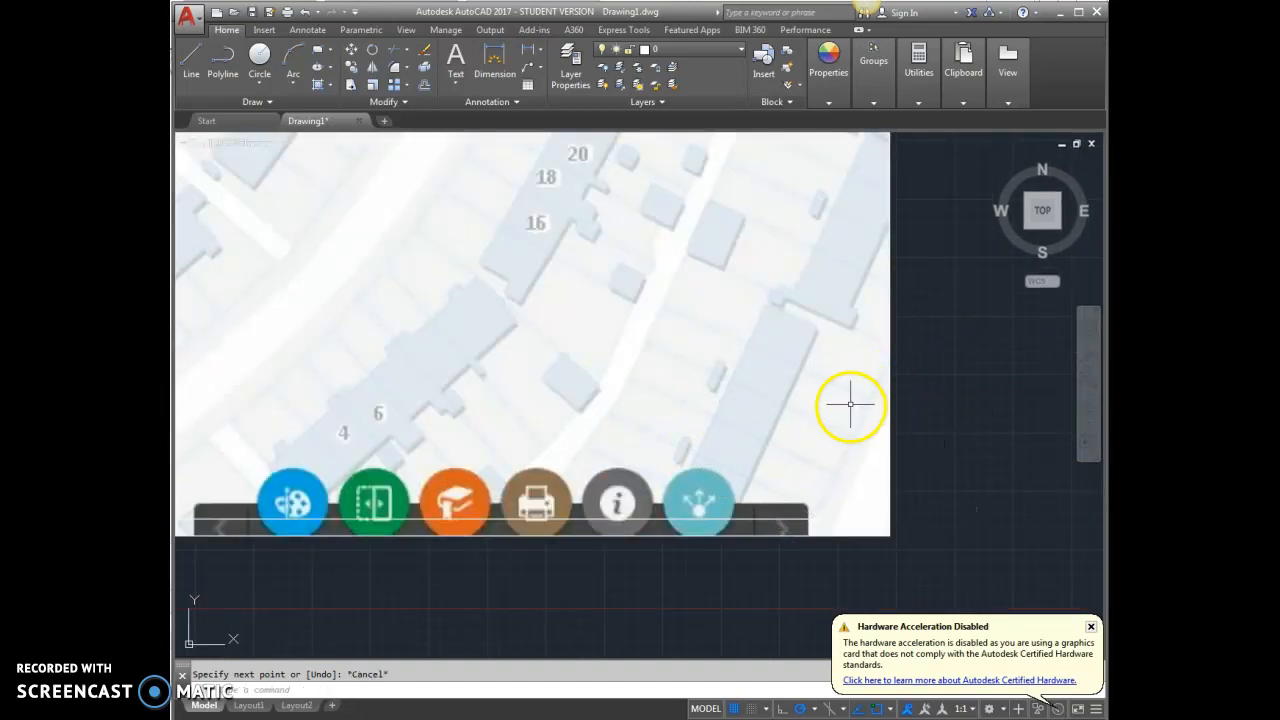
Move the 30000-unit line onto the scale layer.
scroll(955, 538, "down", 4)
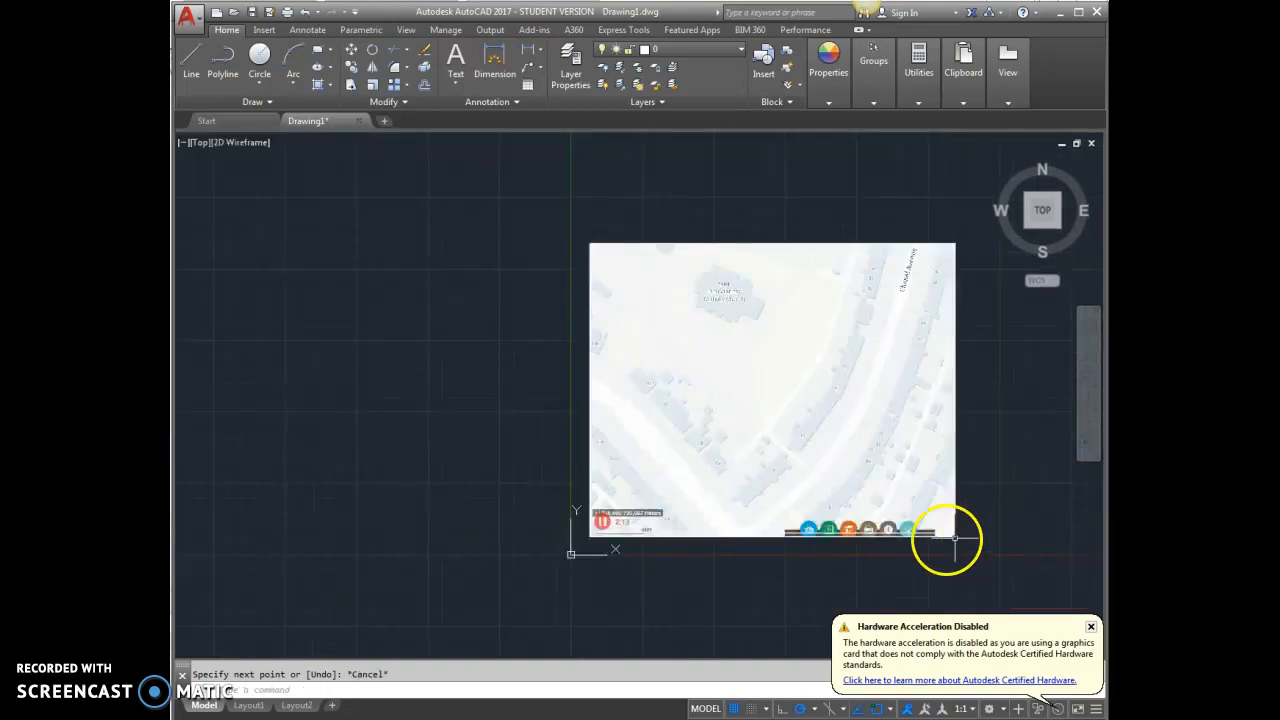
scroll(626, 551, "up", 5)
left_click(766, 458)
left_click(679, 48)
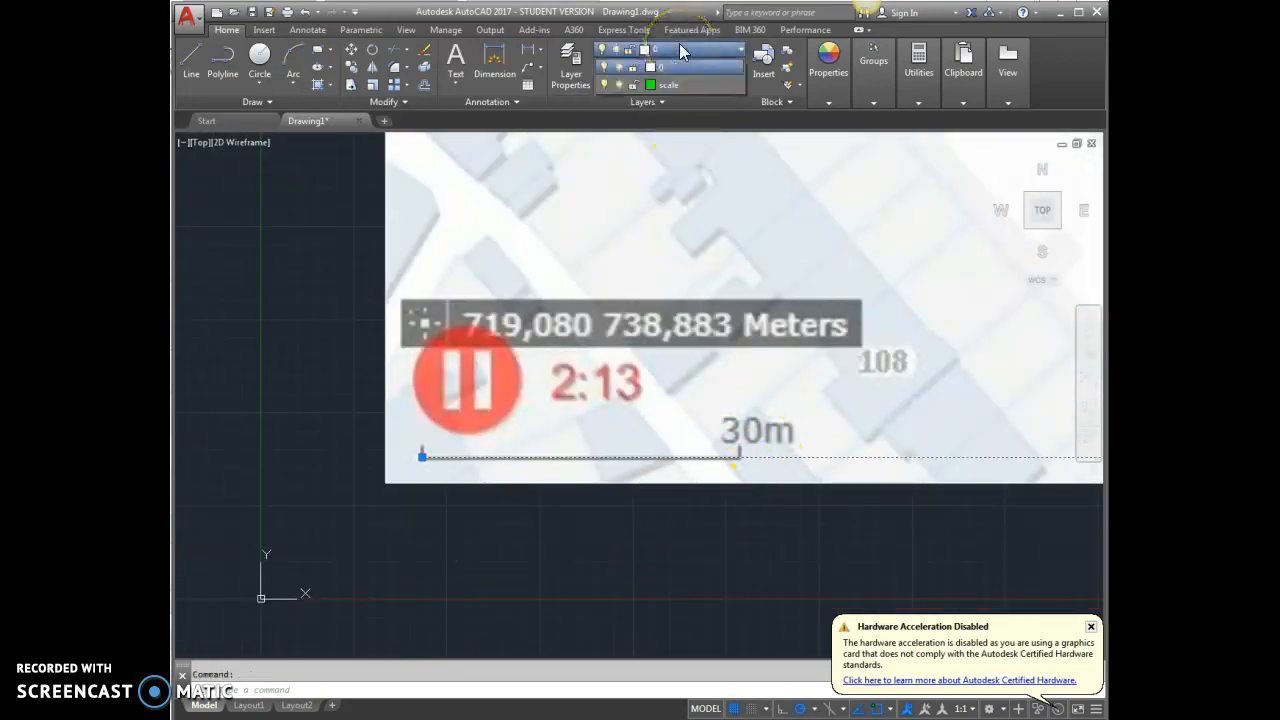
left_click(677, 84)
key("Escape")
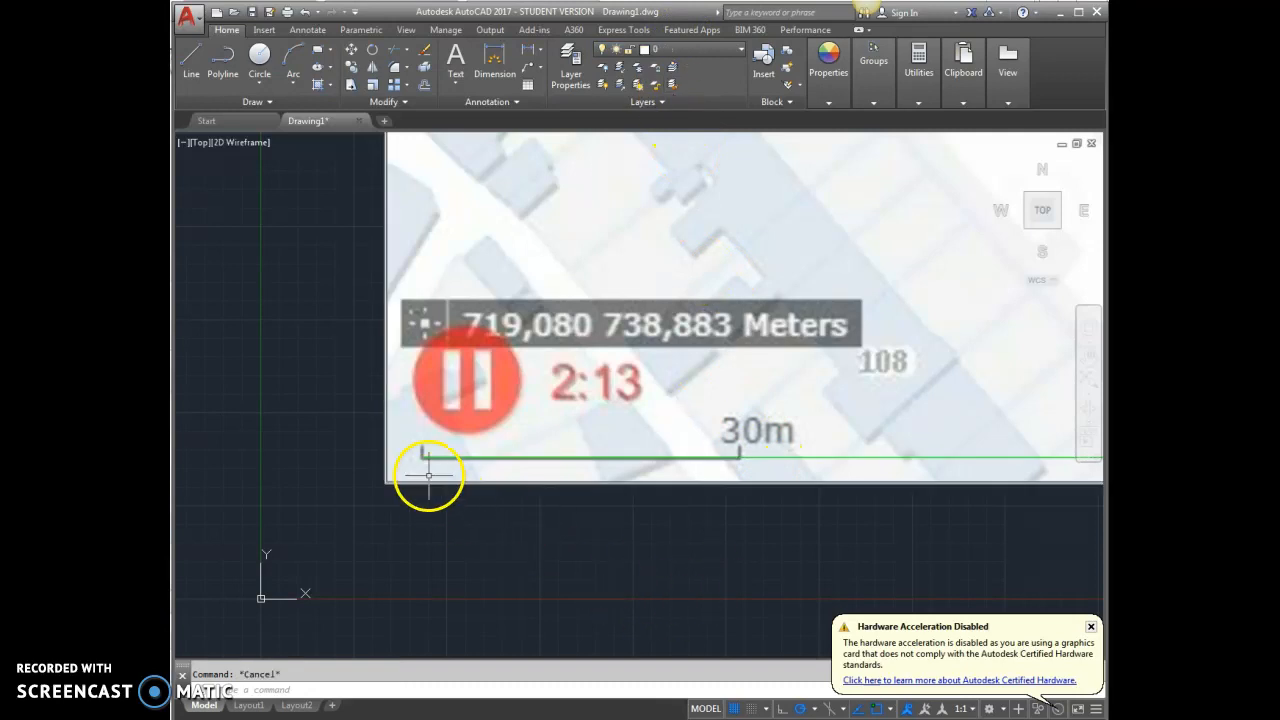
Draw a line over the map's 30m scale bar, from its left end tick to its right end tick.
scroll(428, 476, "up", 4)
left_click(199, 62)
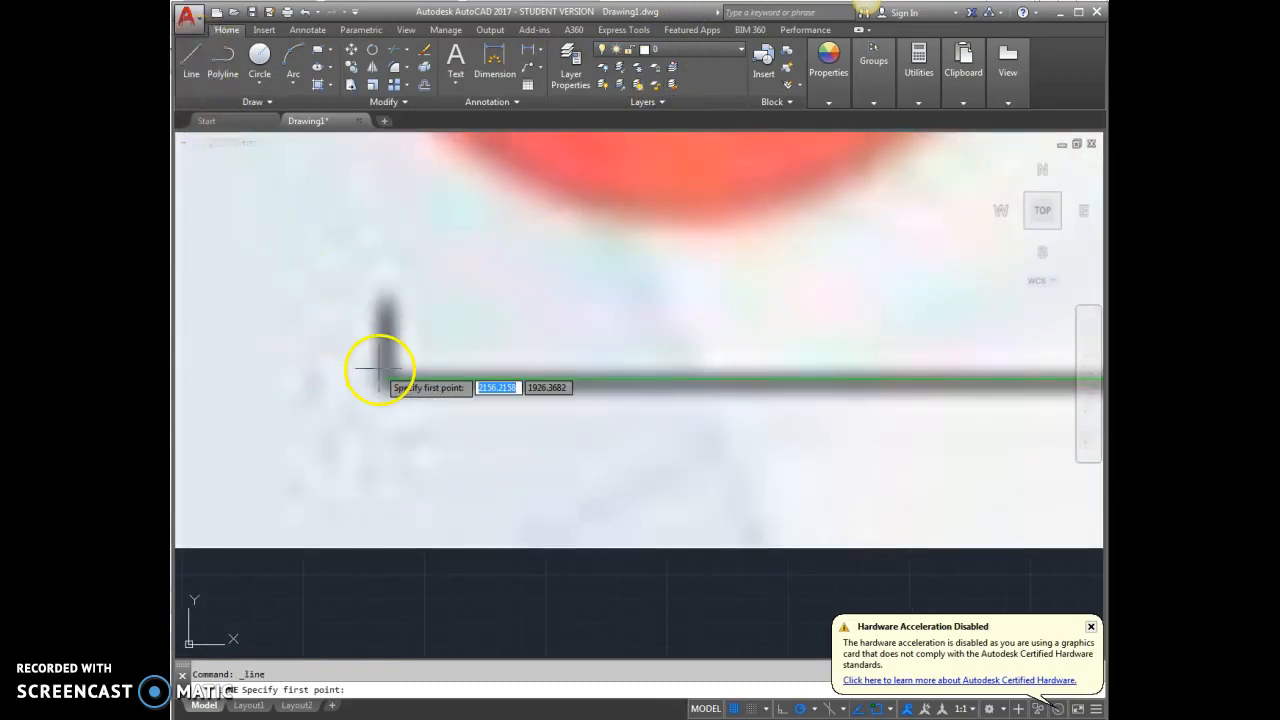
scroll(391, 389, "up", 3)
left_click(396, 394)
scroll(391, 394, "down", 4)
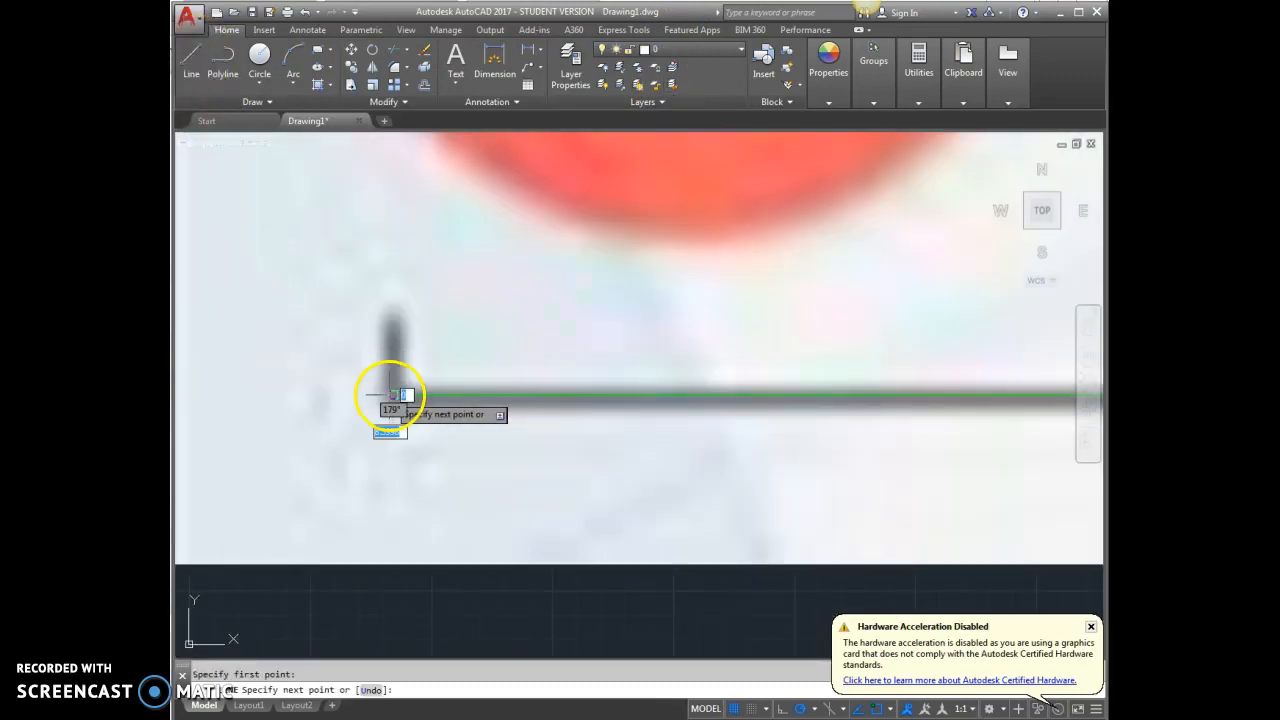
scroll(749, 414, "up", 5)
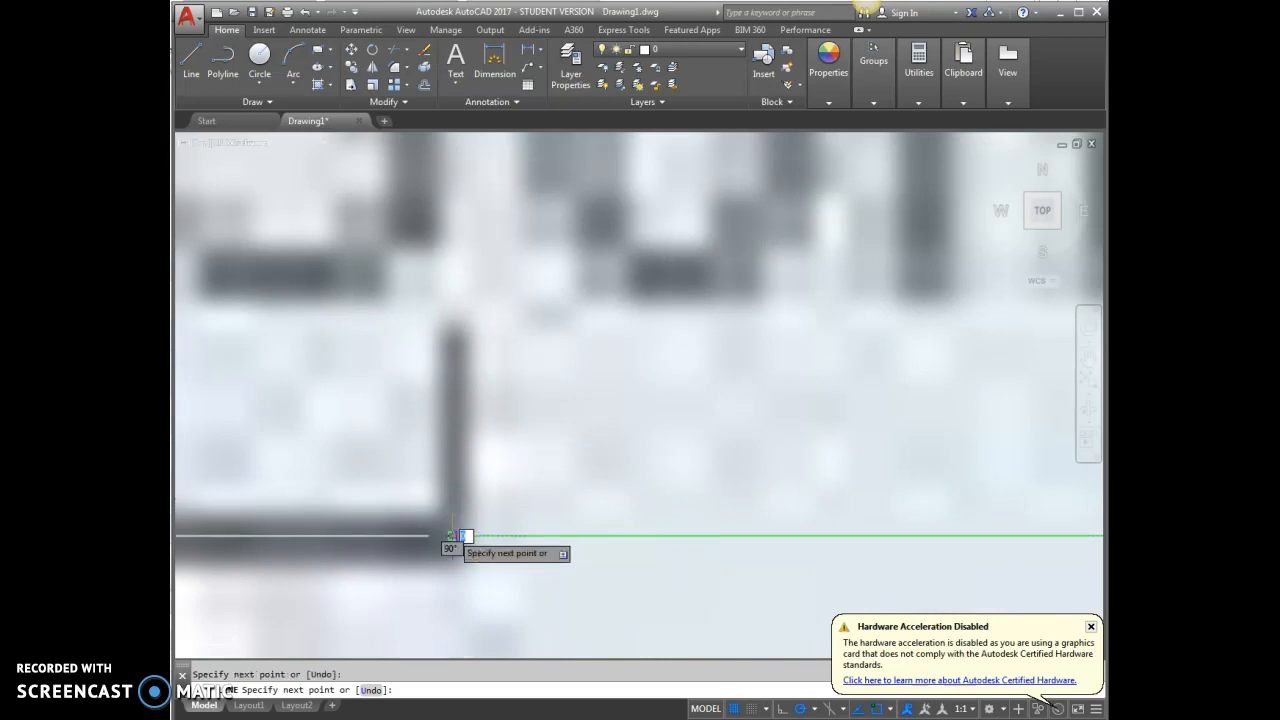
key("Escape")
Compare the line traced over the 30m scale bar with the 30000-unit line across the whole map.
scroll(660, 480, "down", 3)
scroll(818, 507, "down", 5)
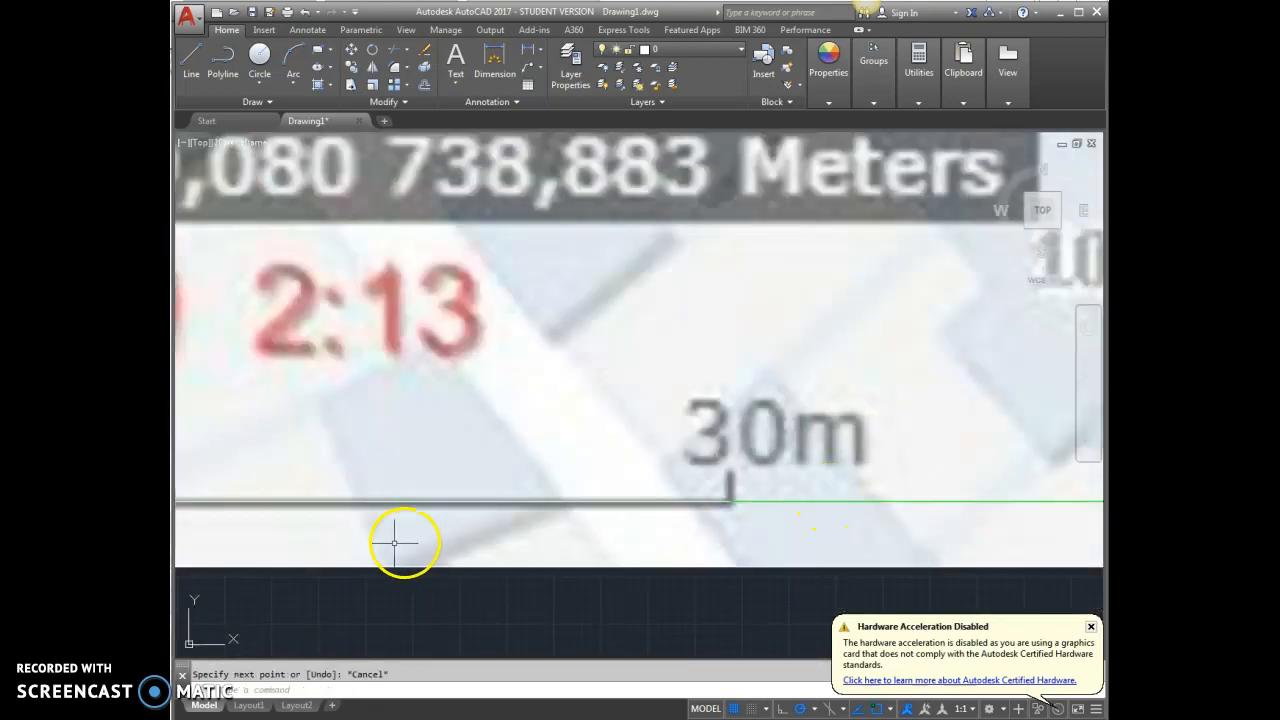
scroll(400, 537, "down", 1)
scroll(481, 561, "down", 2)
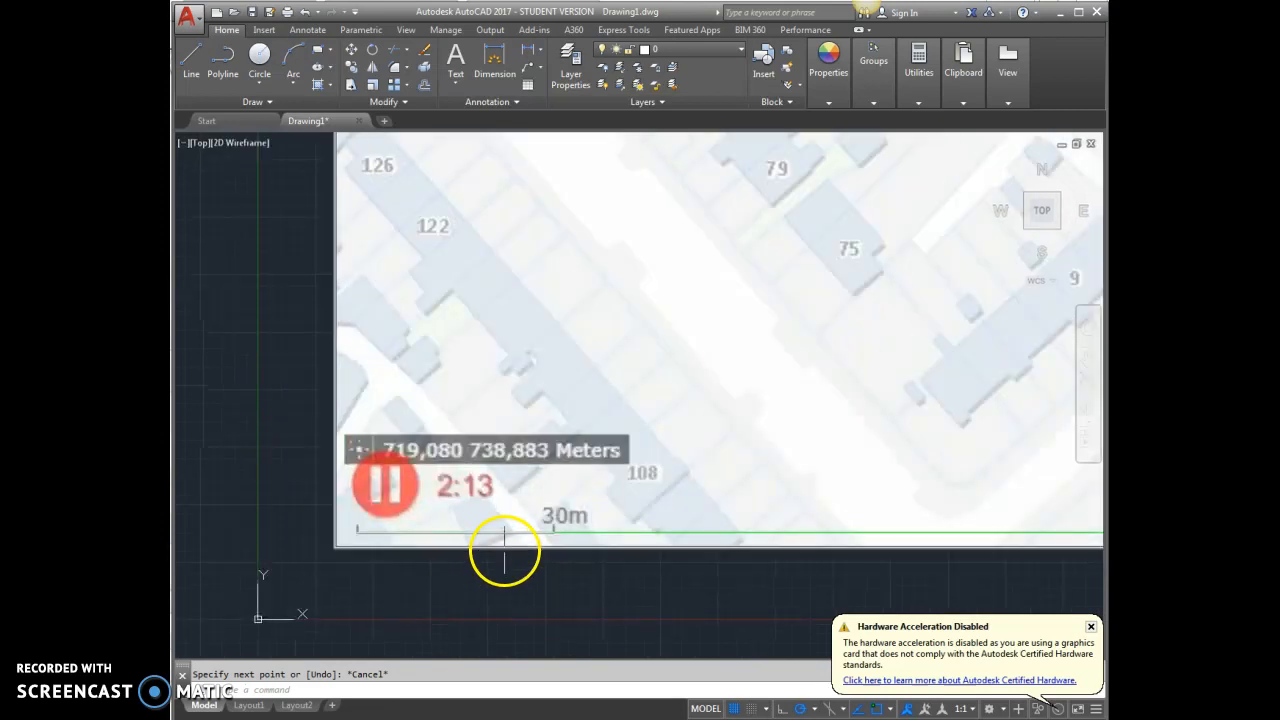
scroll(515, 545, "down", 3)
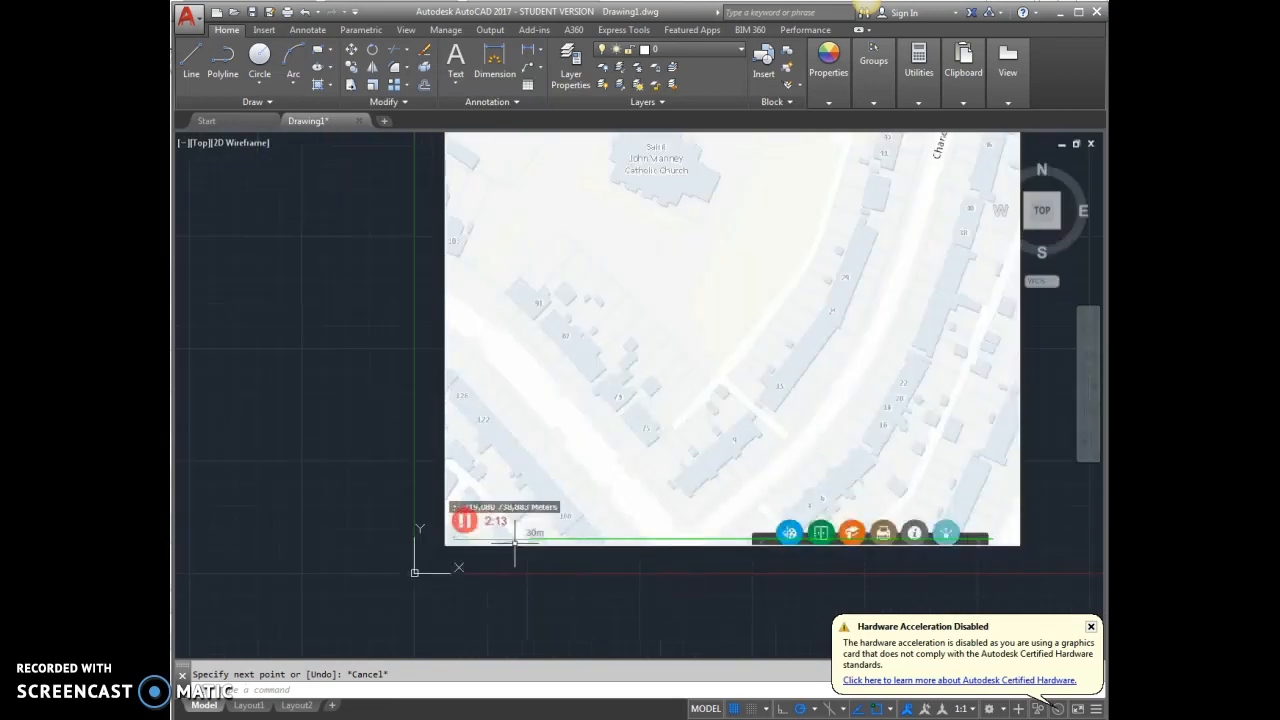
scroll(515, 545, "down", 2)
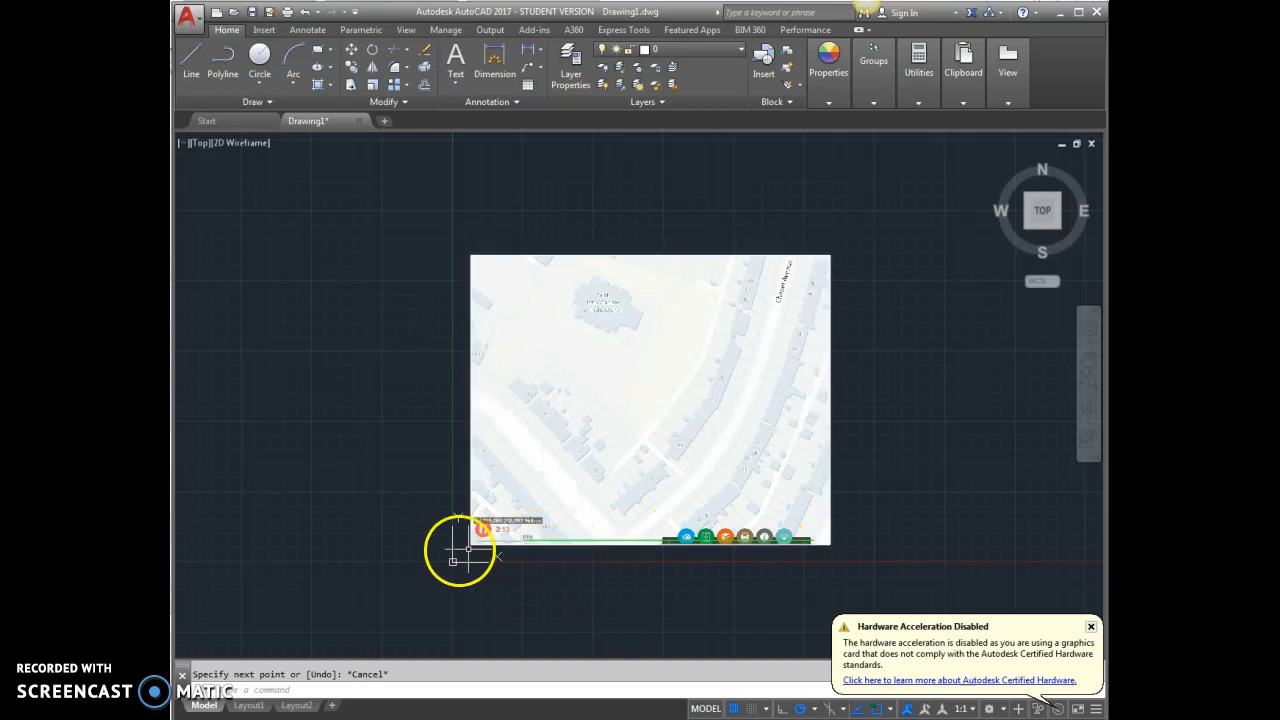
scroll(458, 546, "up", 5)
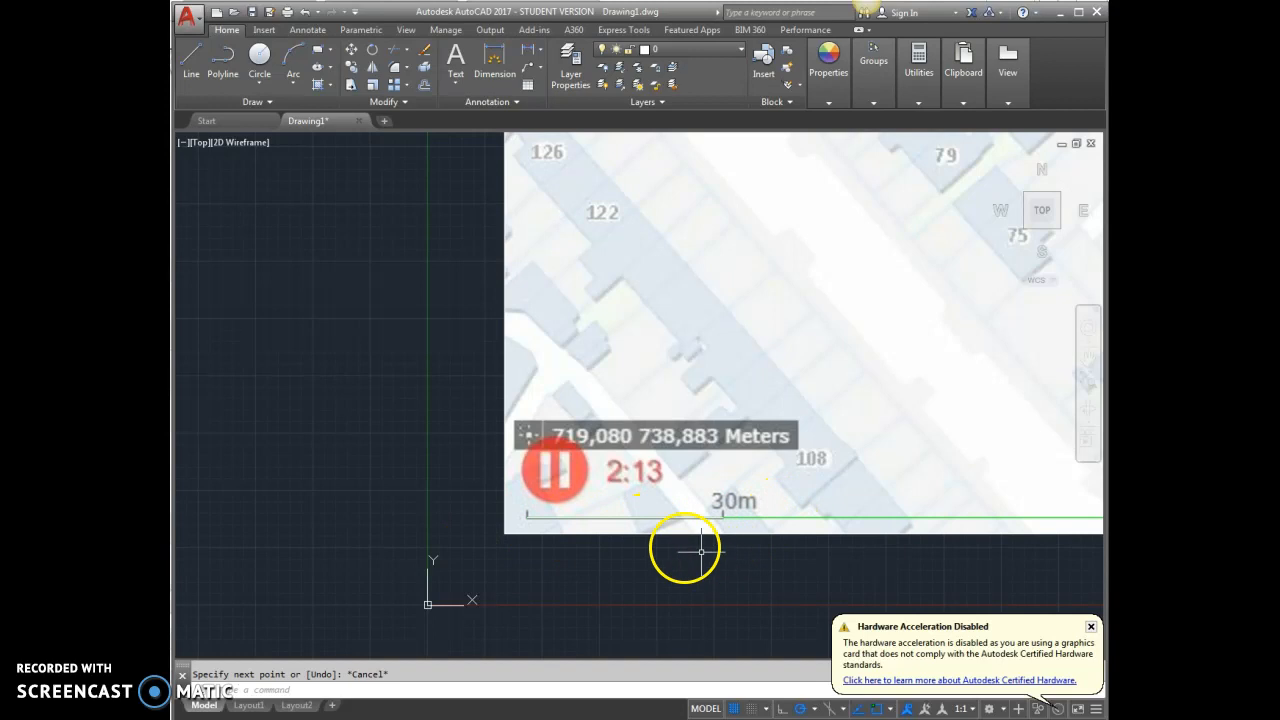
scroll(634, 514, "up", 2)
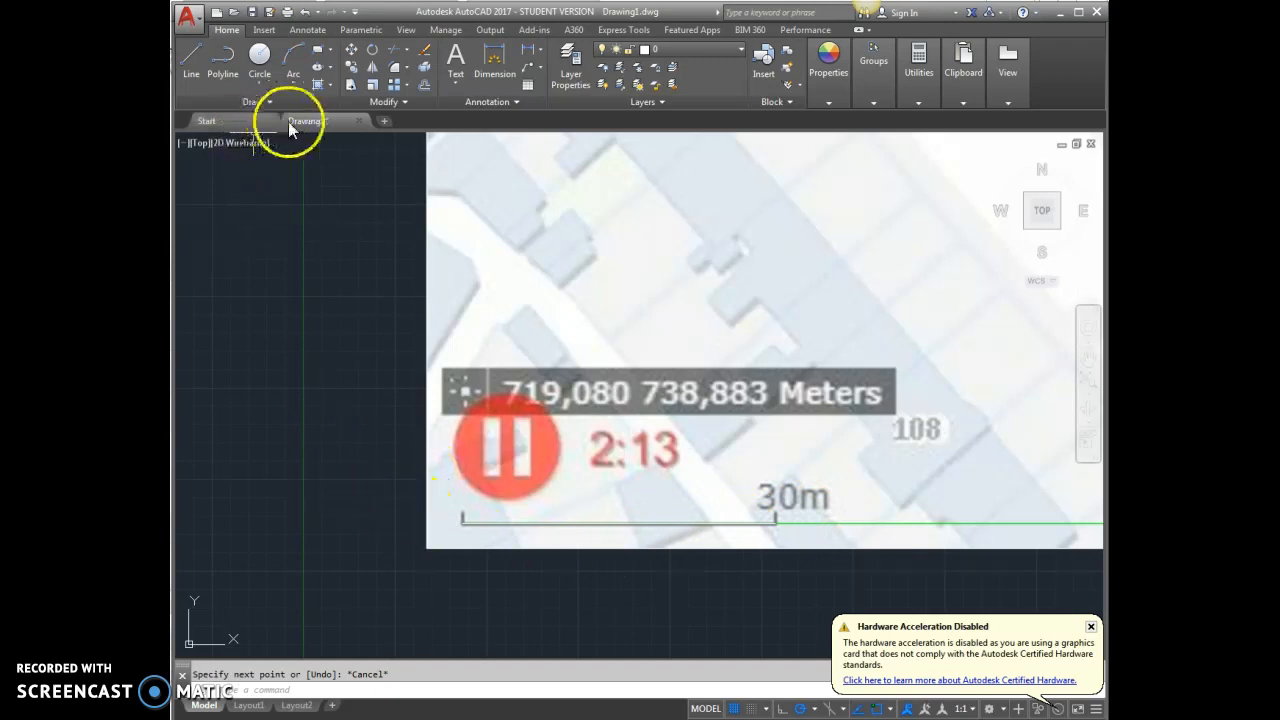
left_click(373, 86)
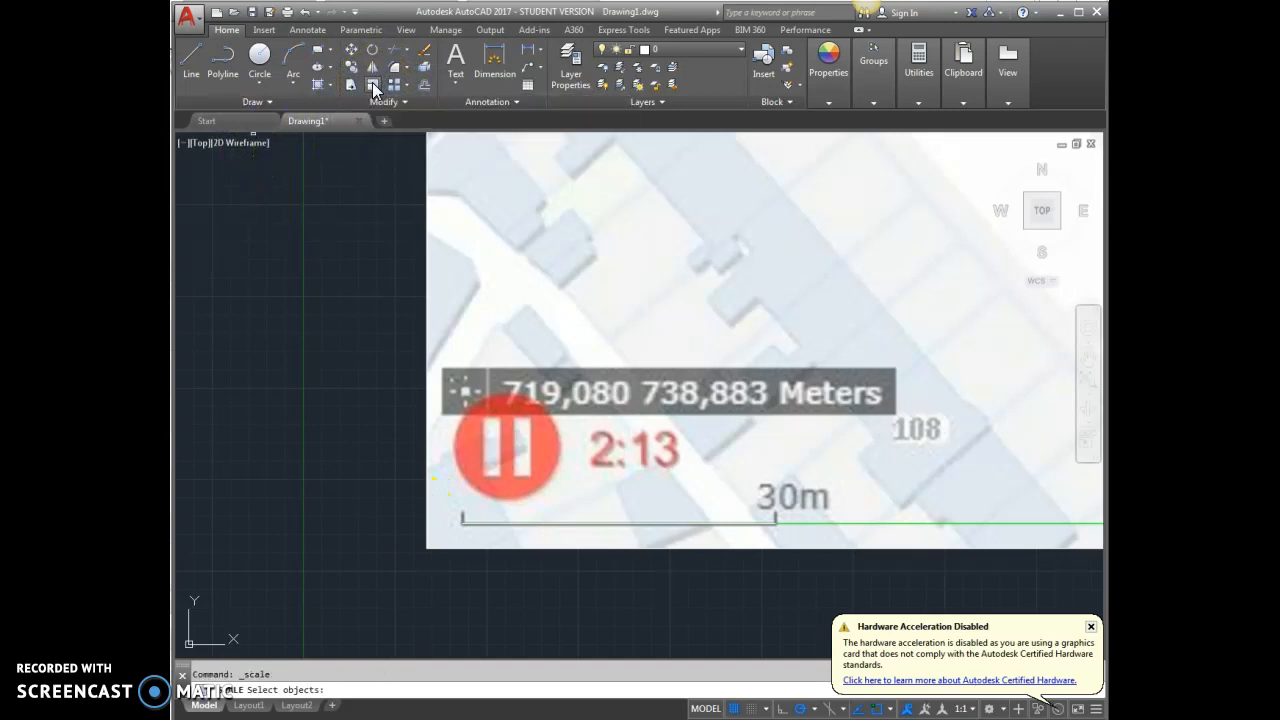
left_click(457, 547)
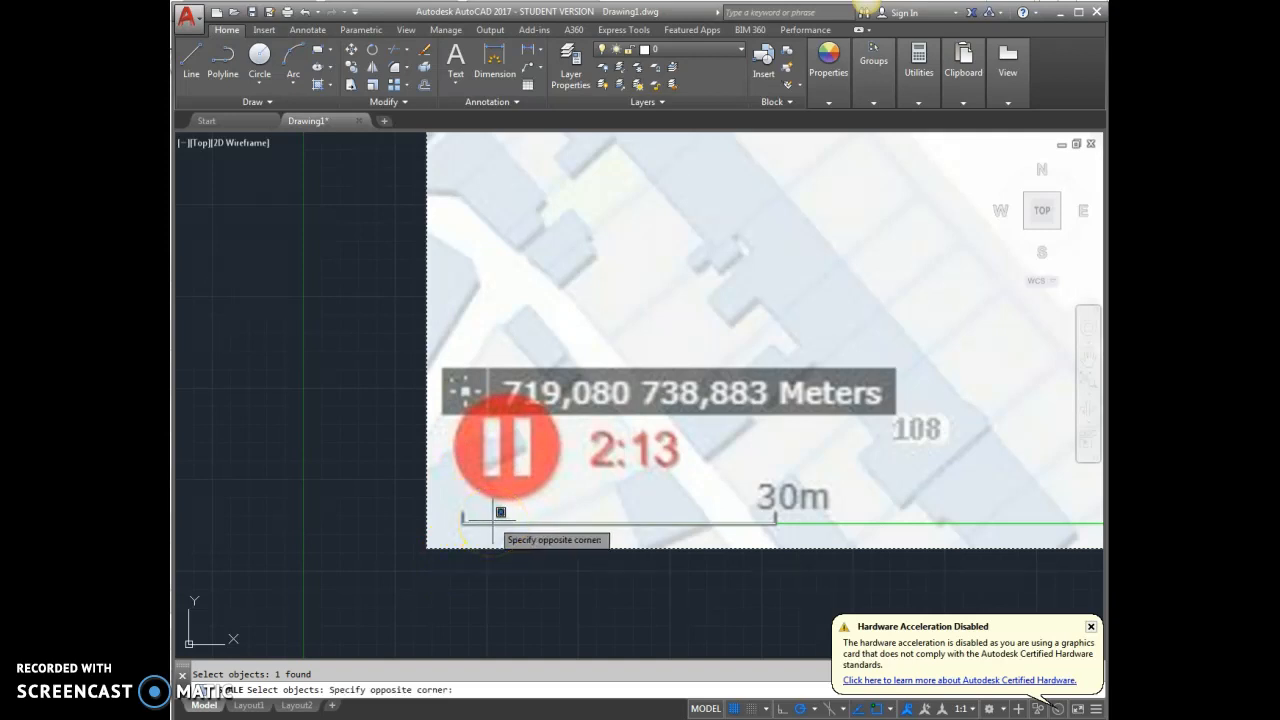
left_click(493, 521)
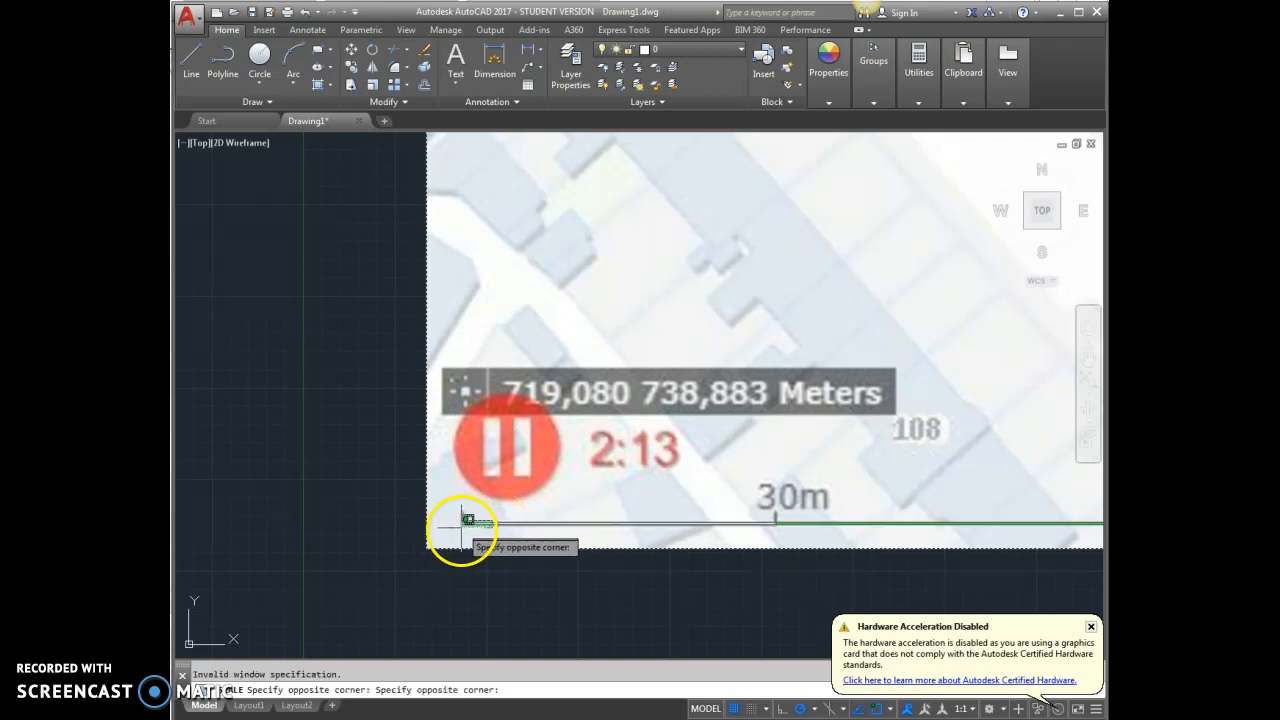
left_click(470, 520)
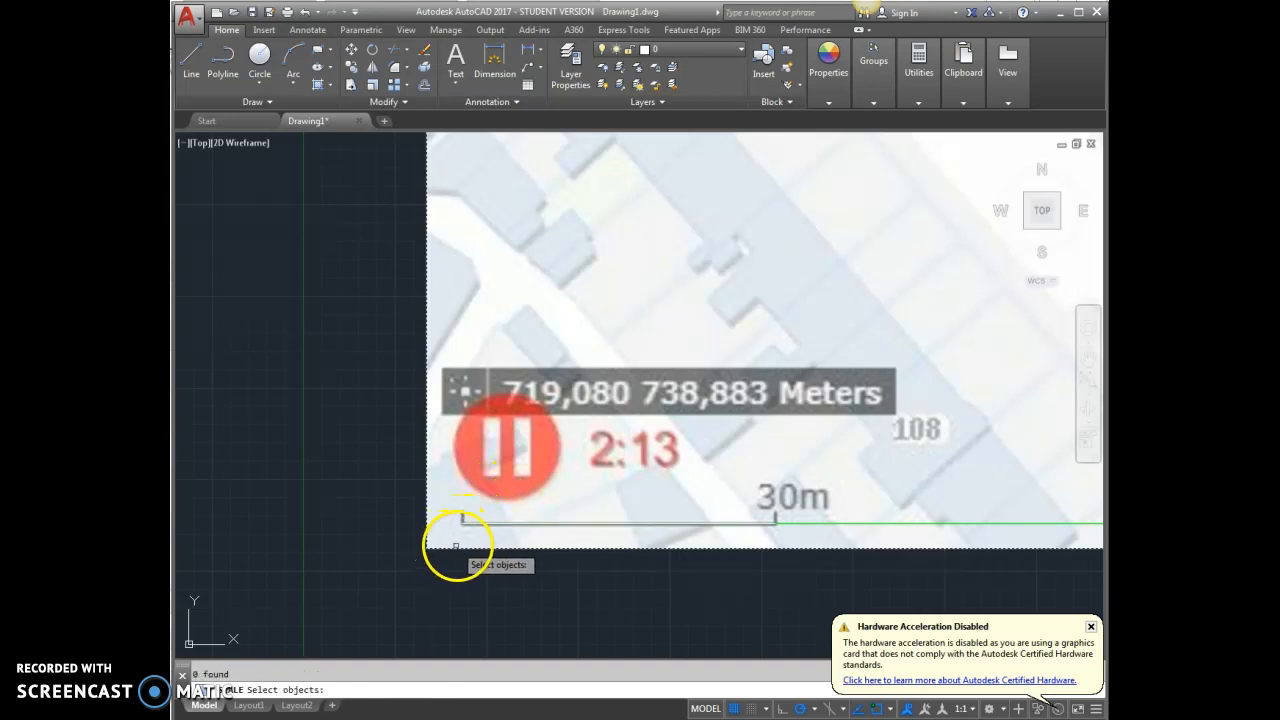
key("Escape")
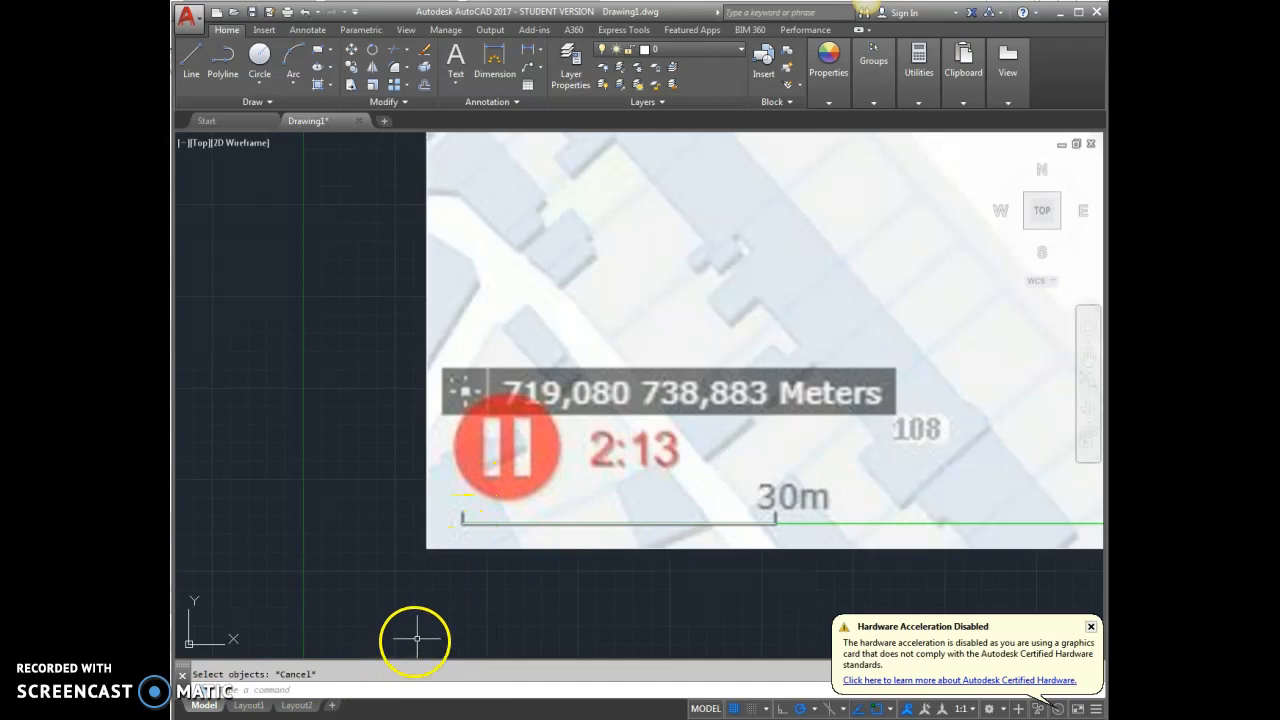
key("Escape")
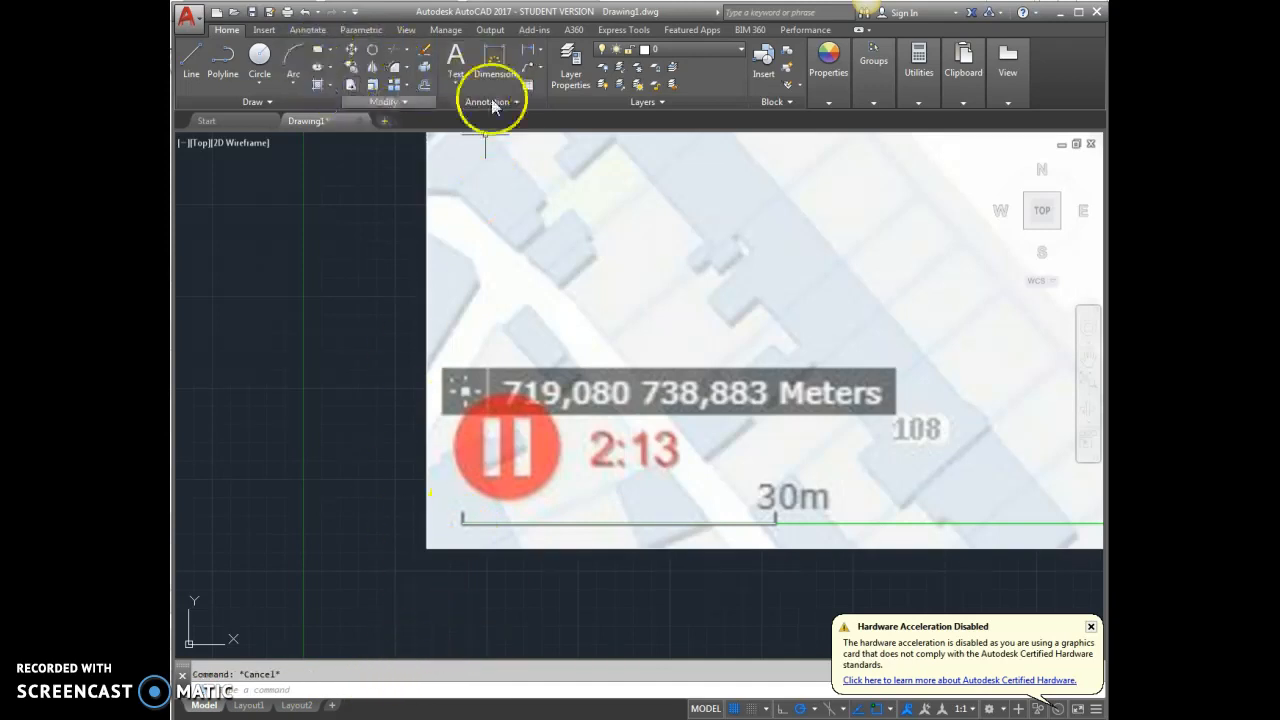
Start scaling the map image together with the line traced over the scale bar, with the bar's left end as base point.
left_click(372, 86)
left_click(482, 522)
left_click(466, 549)
key("Return")
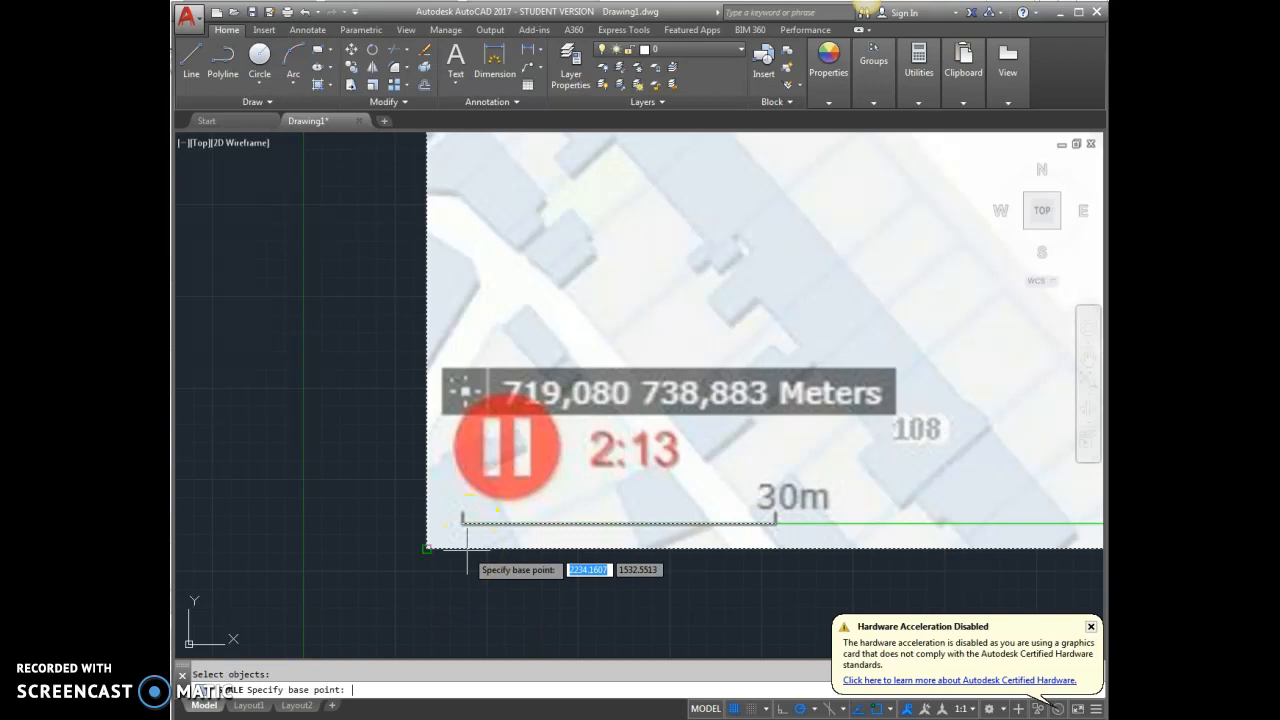
scroll(462, 549, "up", 4)
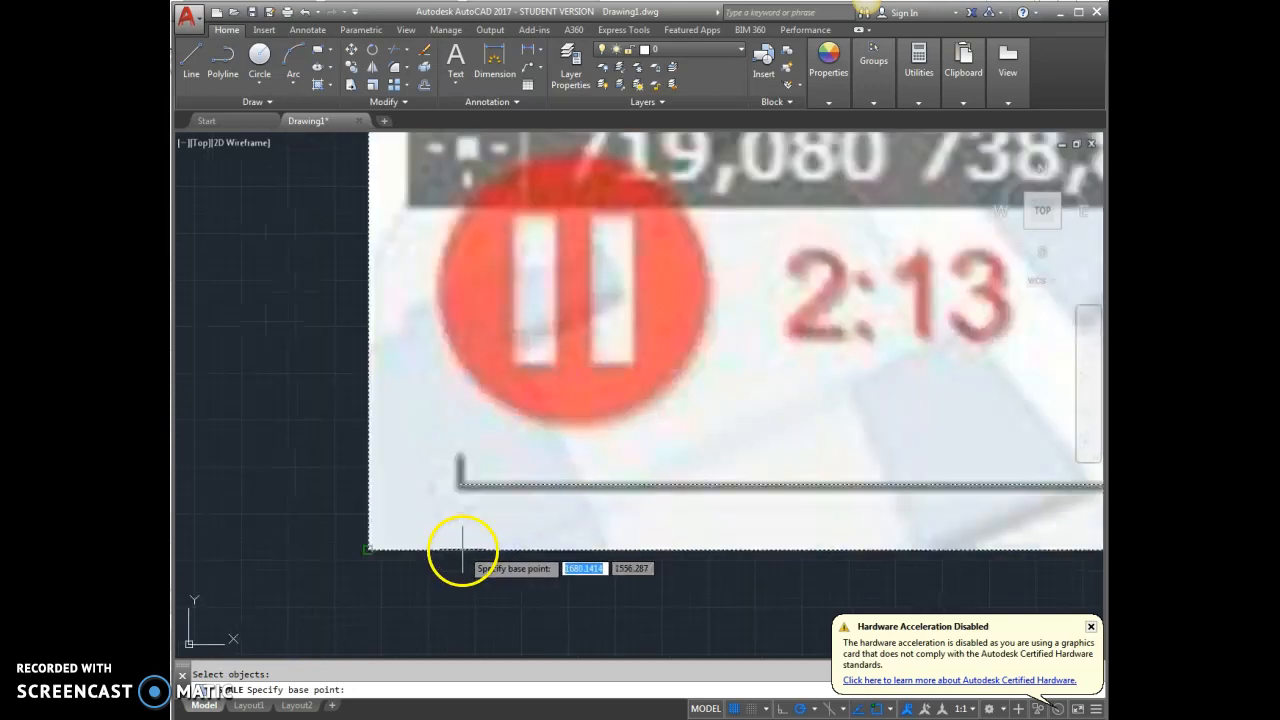
left_click(459, 484)
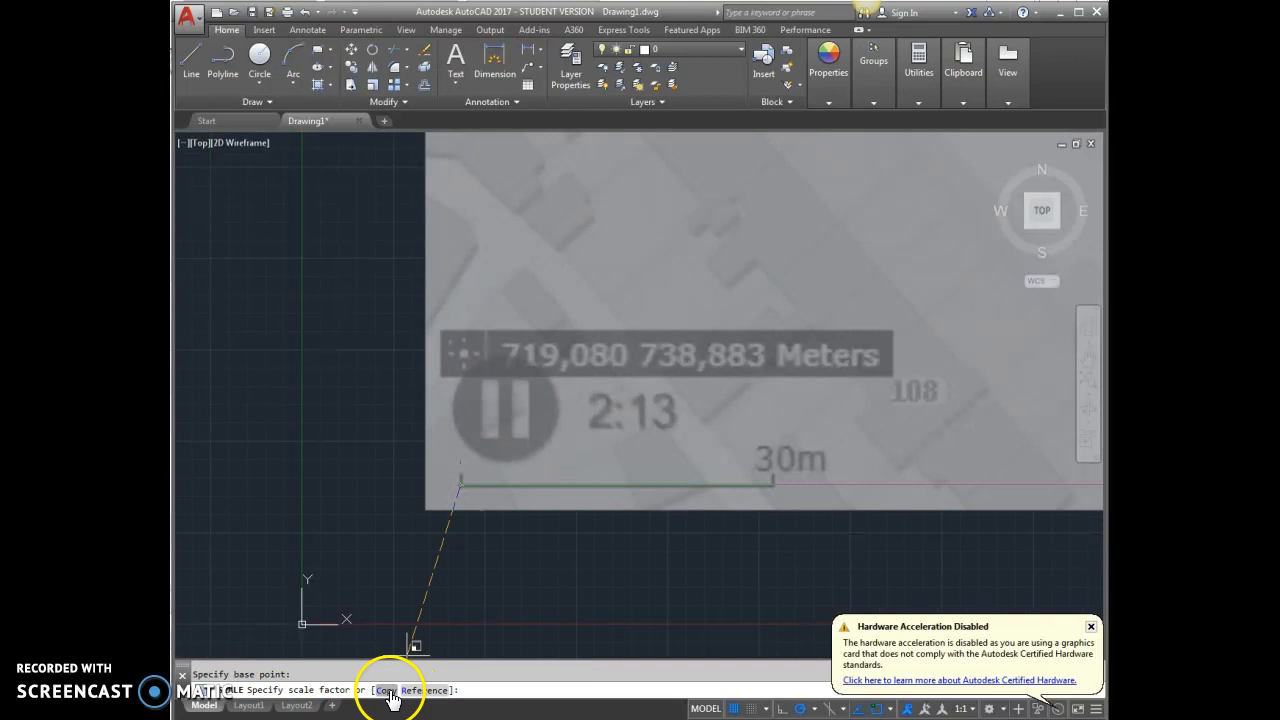
Scale by Reference, picking the traced scale-bar line's two ends as reference length and the 30000-unit line's right end as new length.
left_click(424, 690)
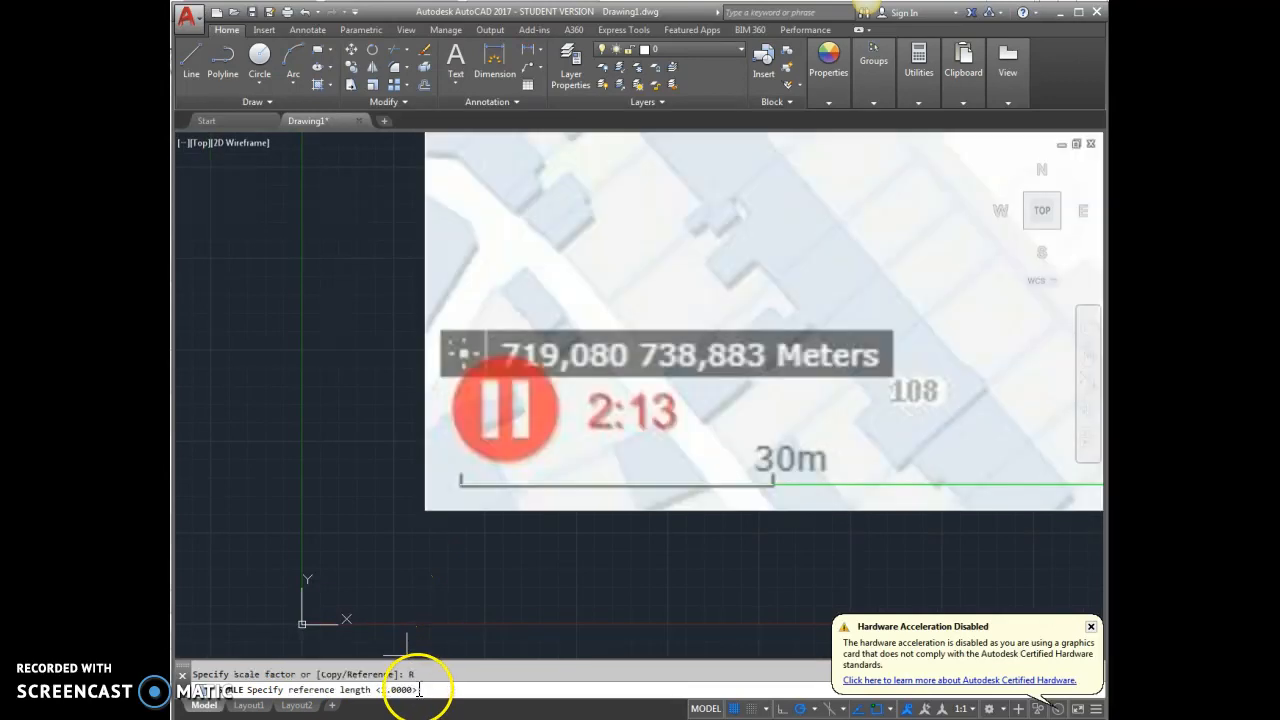
scroll(457, 503, "up", 5)
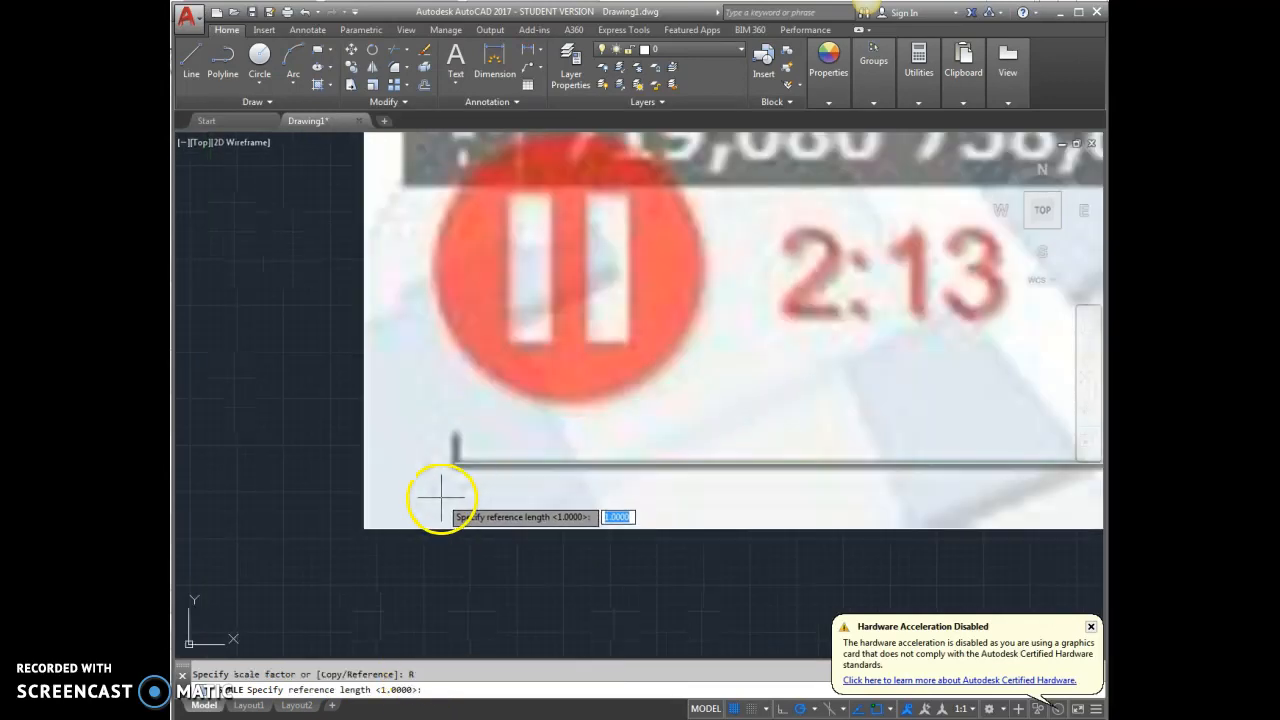
left_click(455, 463)
scroll(457, 466, "down", 5)
scroll(625, 463, "up", 5)
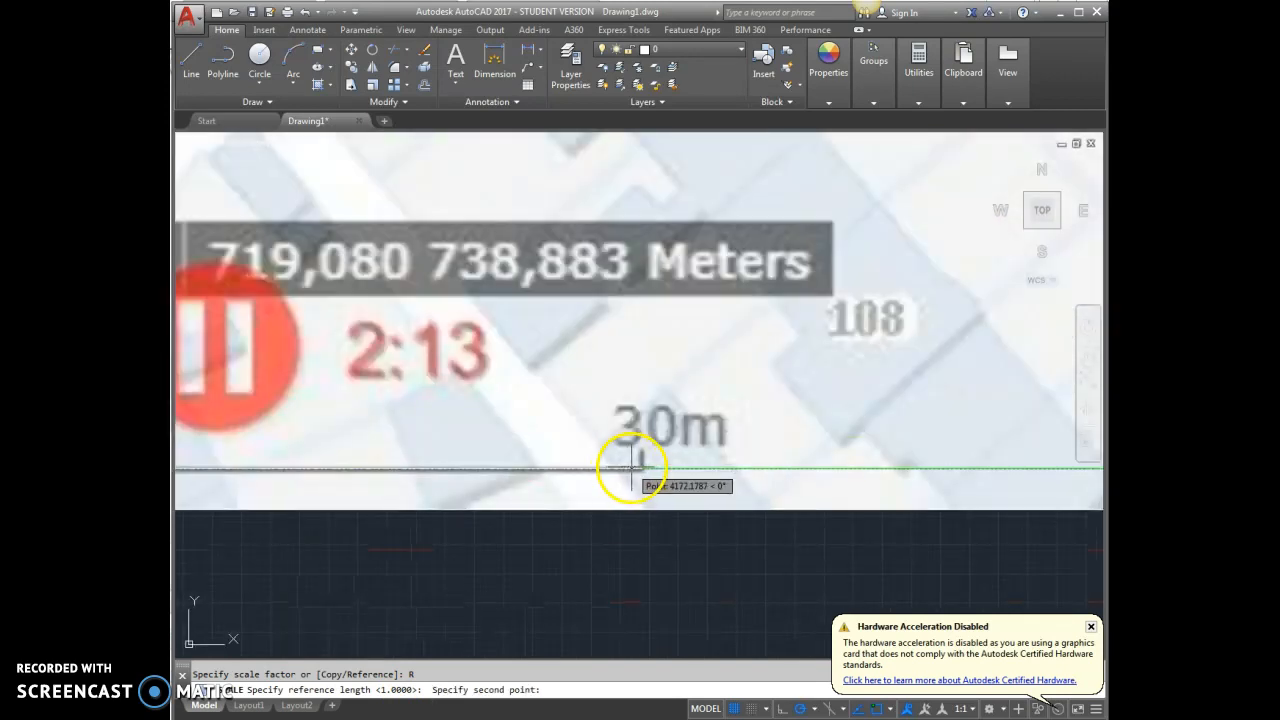
left_click(628, 463)
scroll(640, 470, "down", 5)
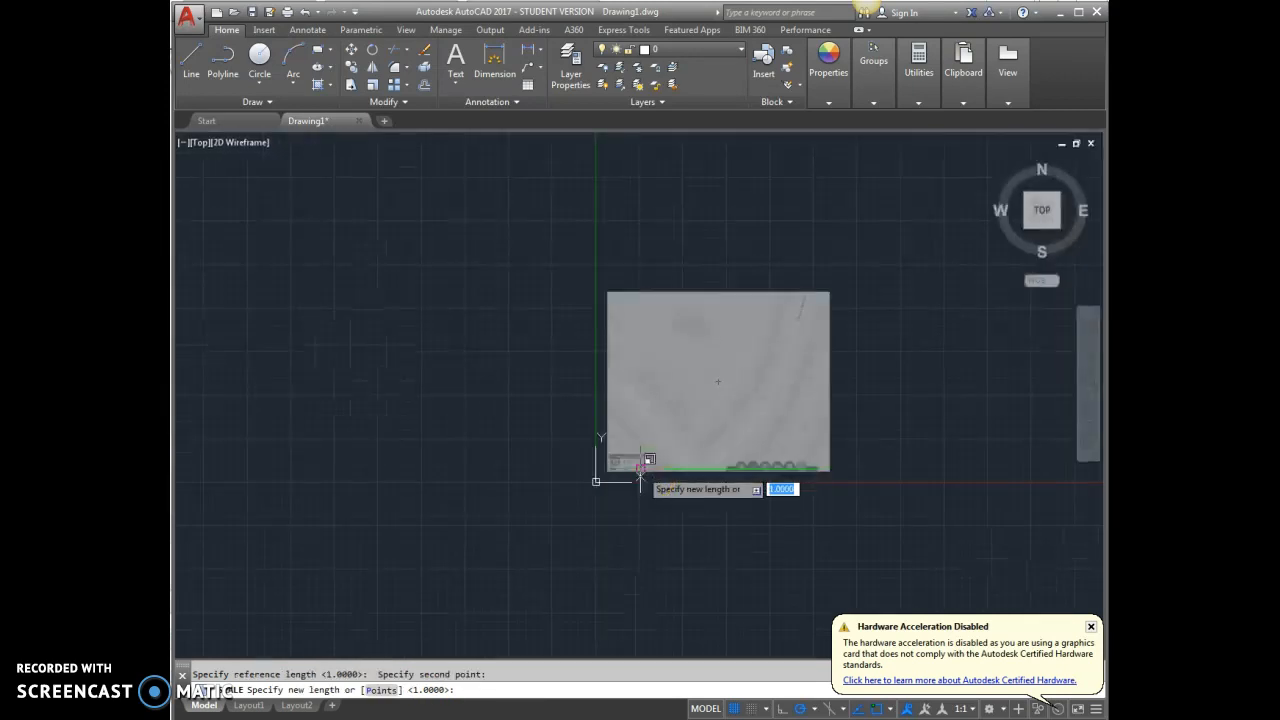
scroll(783, 486, "up", 5)
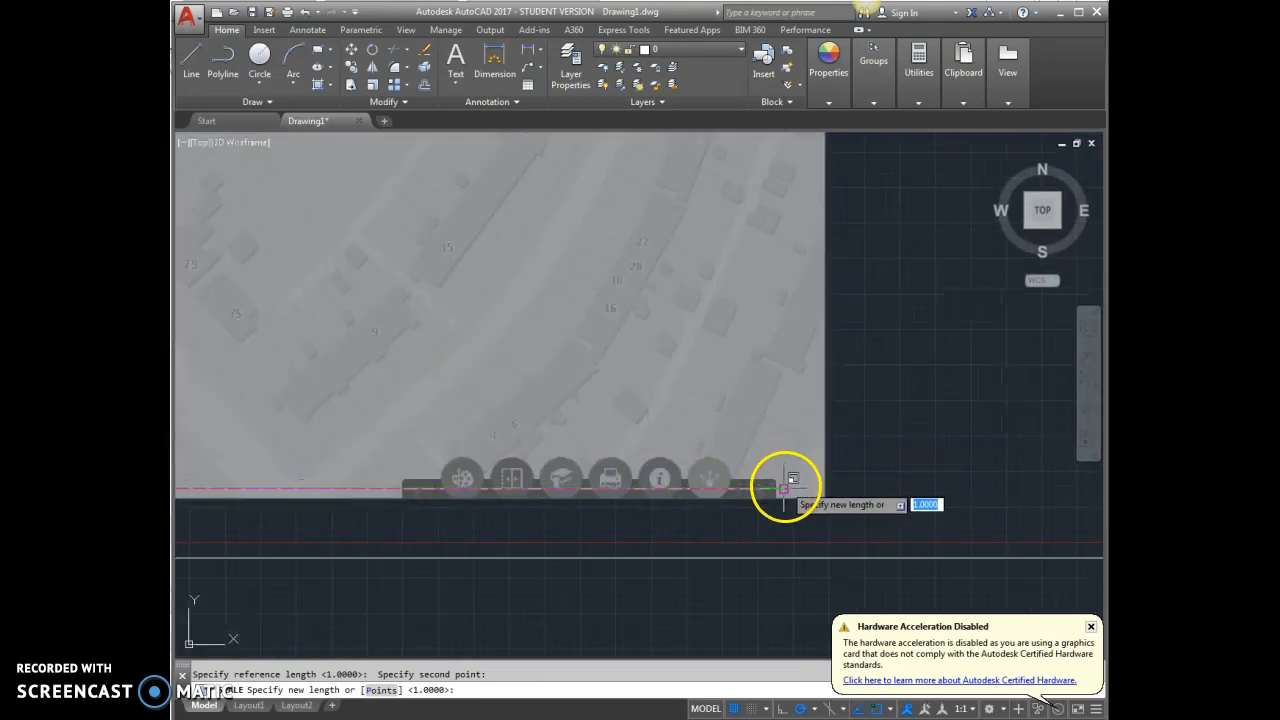
left_click(783, 487)
scroll(783, 543, "down", 8)
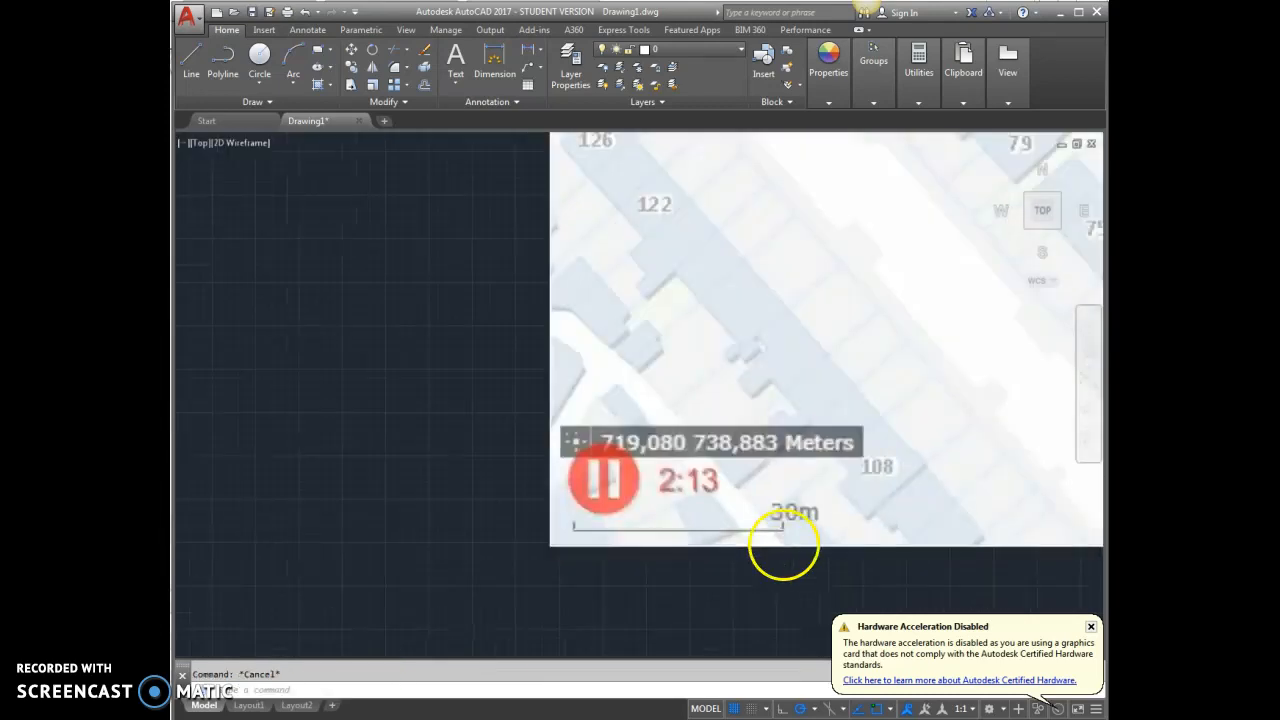
Inspect the scaled map and try to check the 30m scale bar's length with the DISTANCE command.
scroll(855, 535, "up", 4)
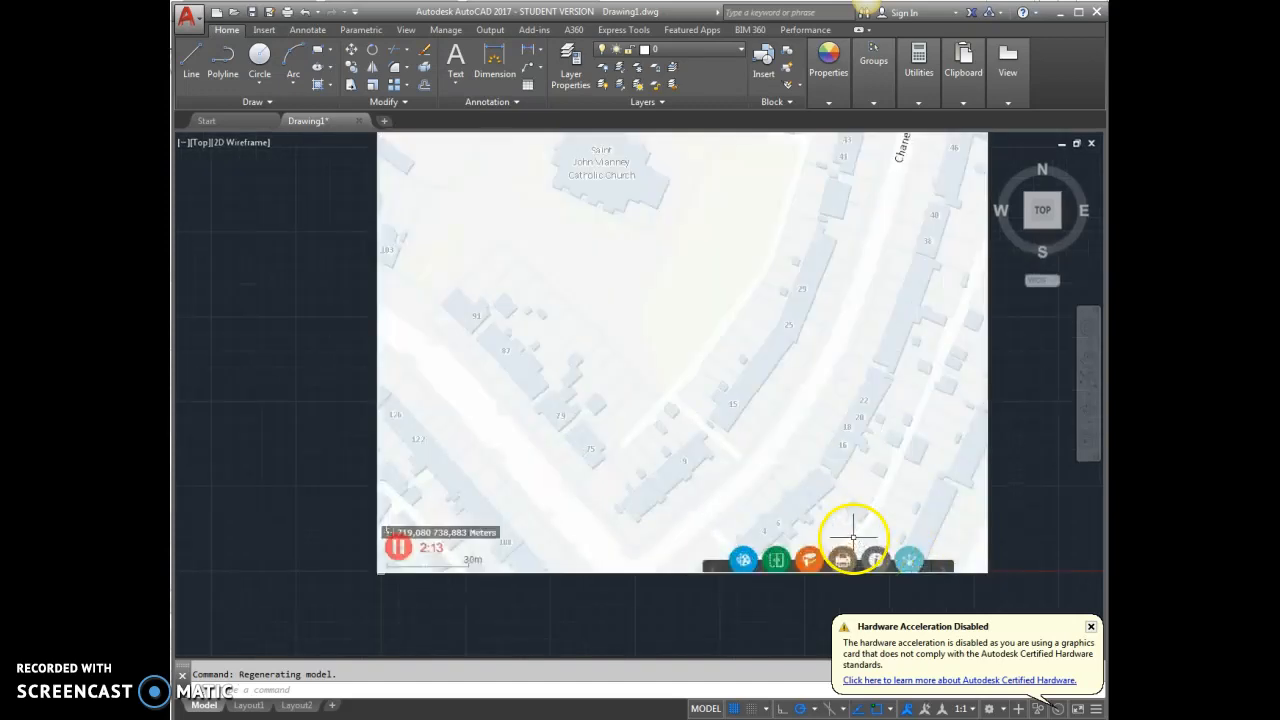
scroll(814, 537, "down", 2)
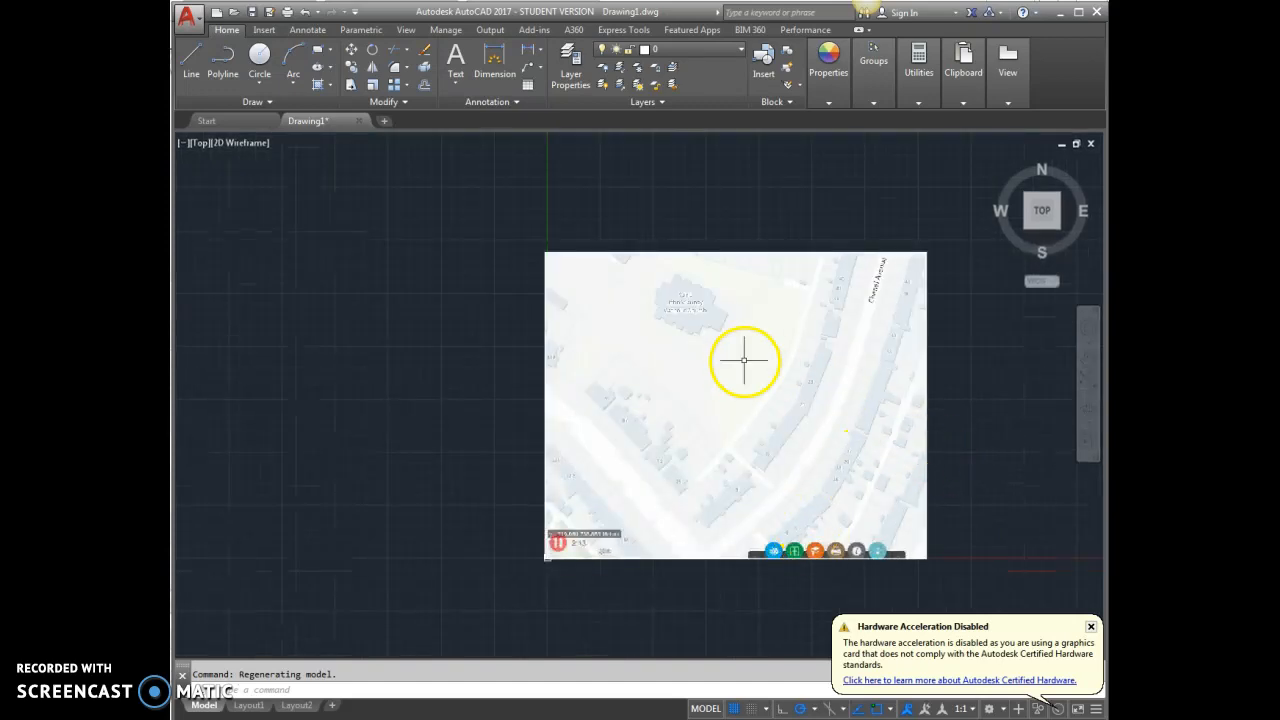
scroll(558, 566, "up", 10)
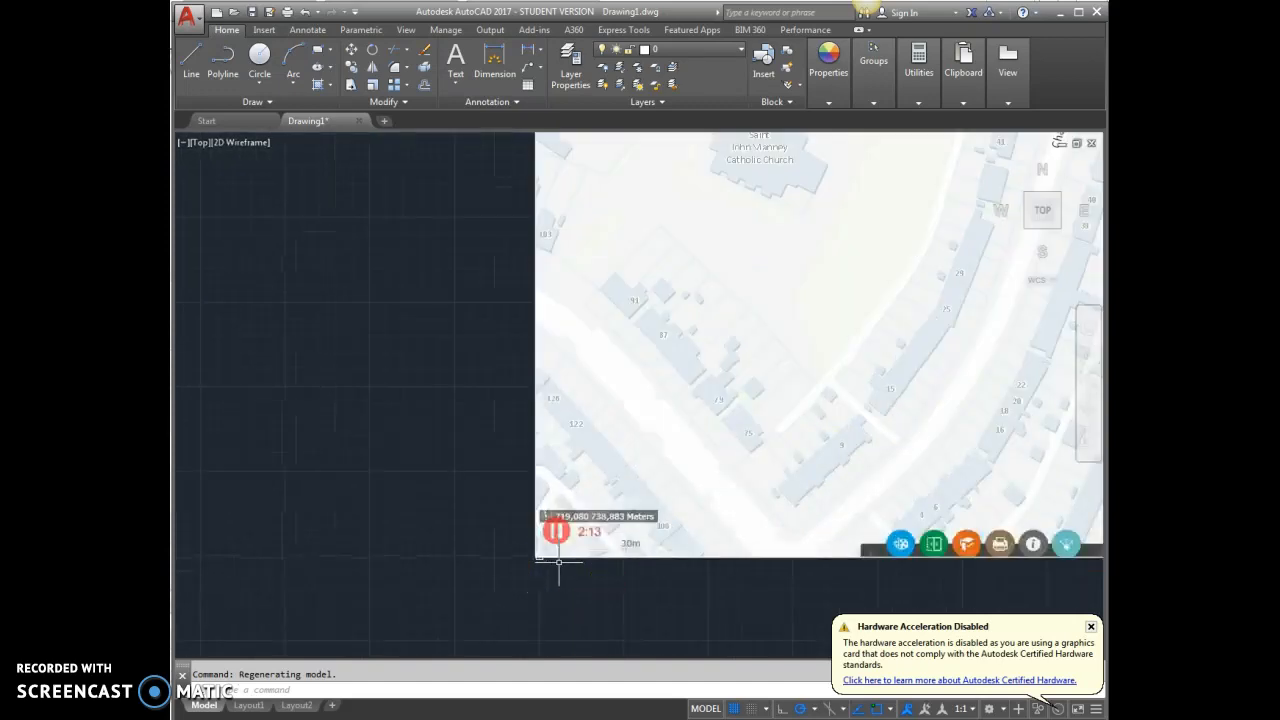
scroll(735, 574, "up", 4)
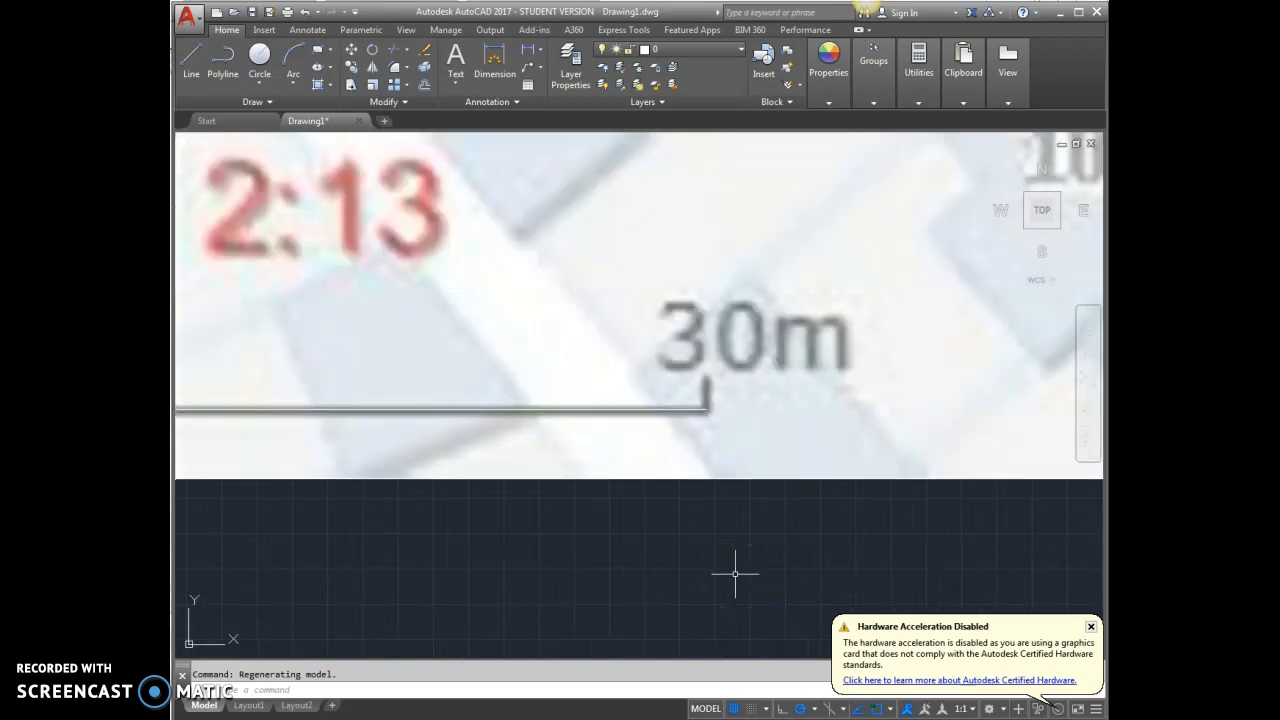
scroll(850, 480, "down", 2)
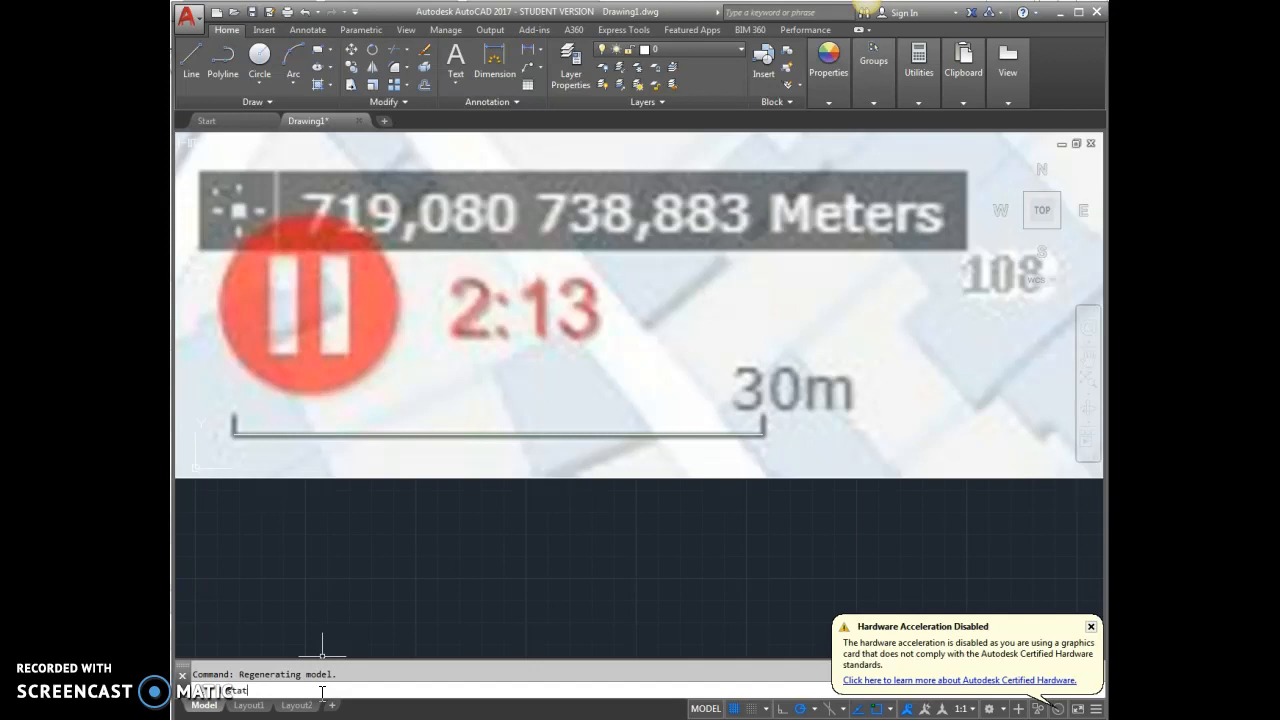
key("BackSpace")
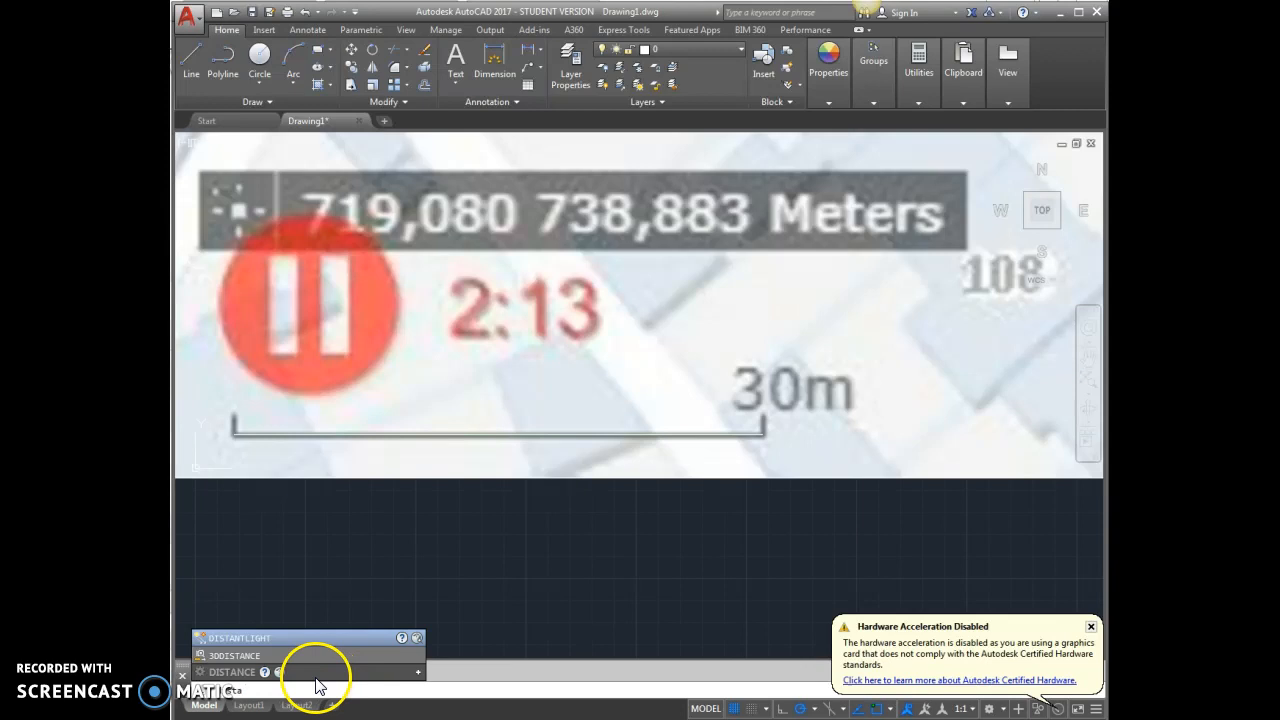
left_click(250, 672)
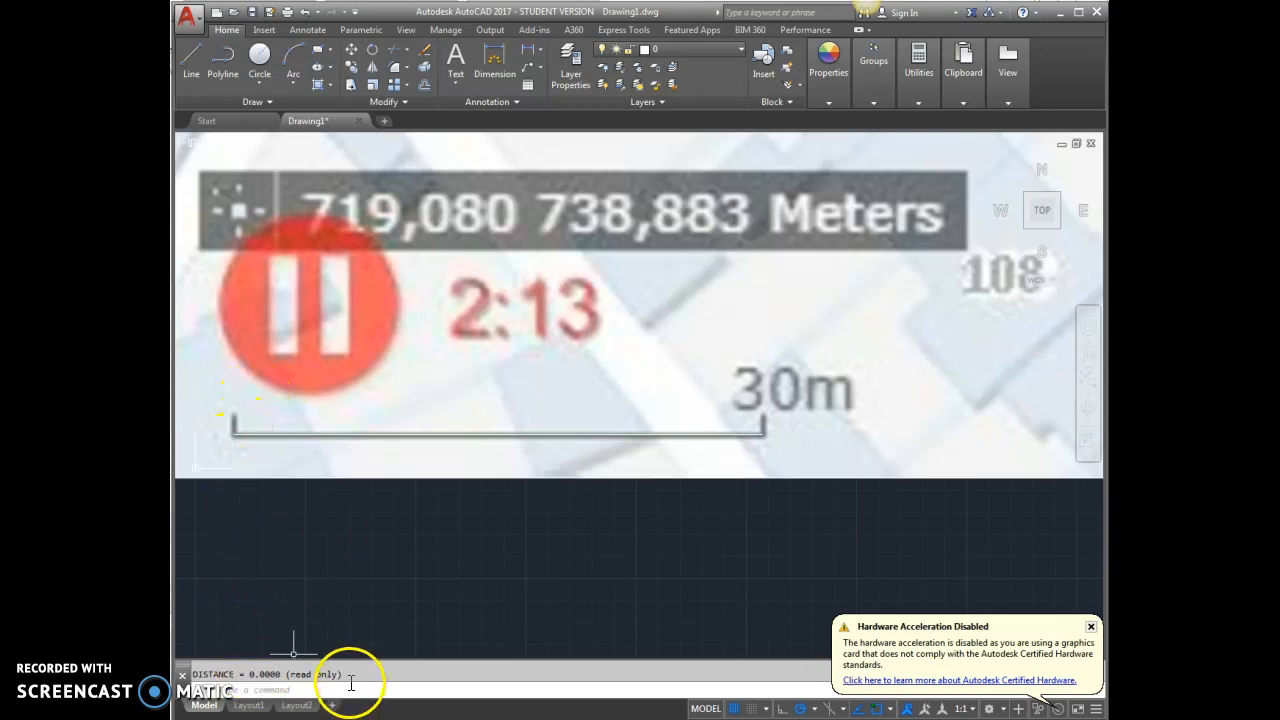
key("Escape")
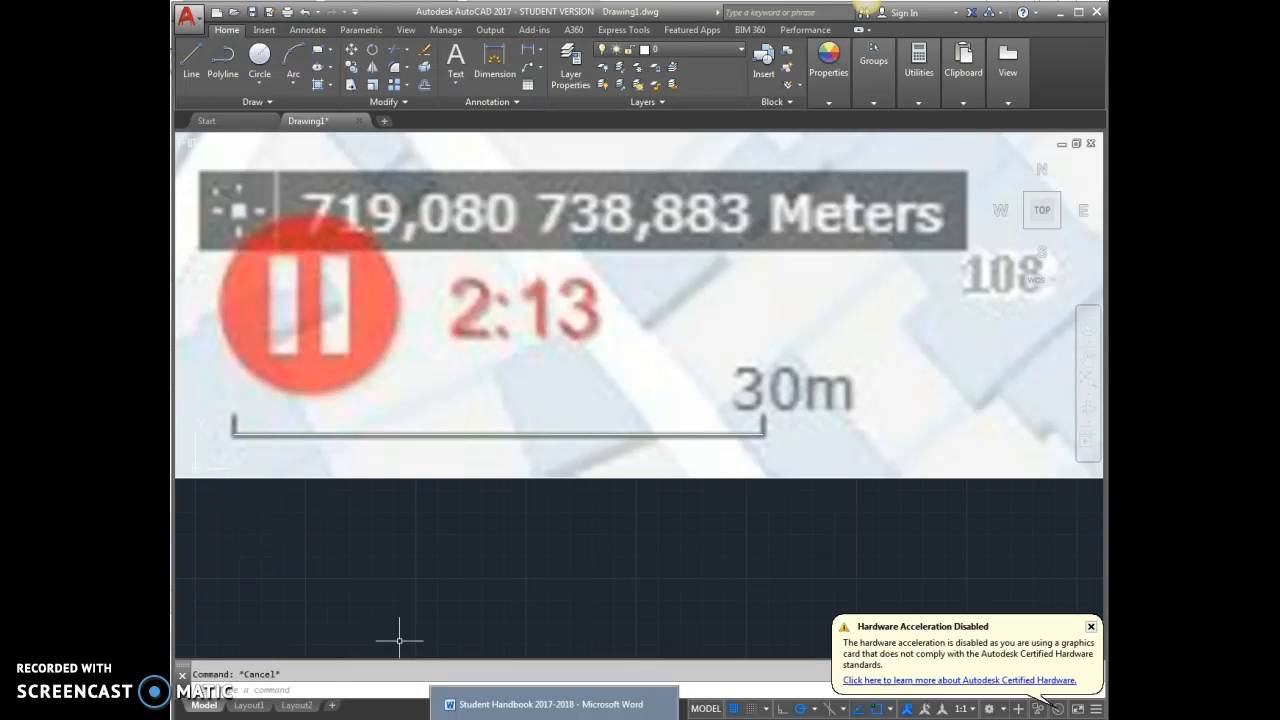
Dimension the 30m scale bar on the map with the DIM command, from its left end to its right end, placing the dimension line just above it.
type("d")
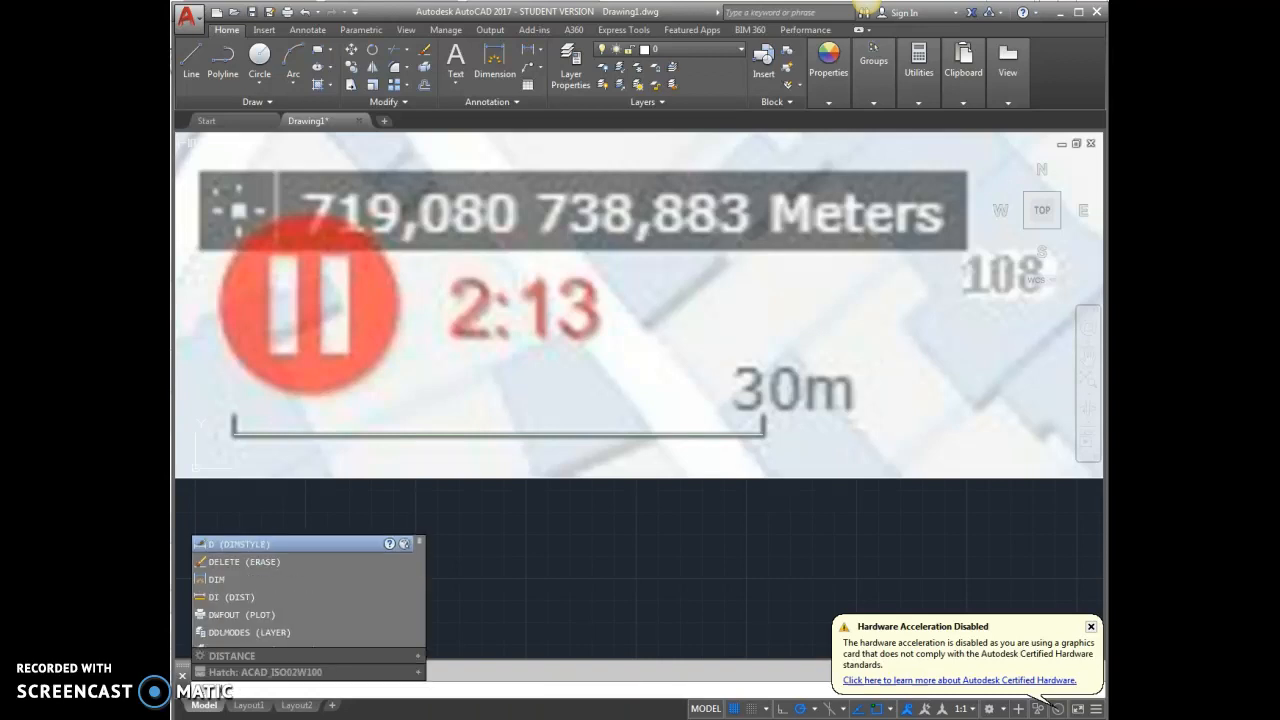
key("Escape")
type("dim")
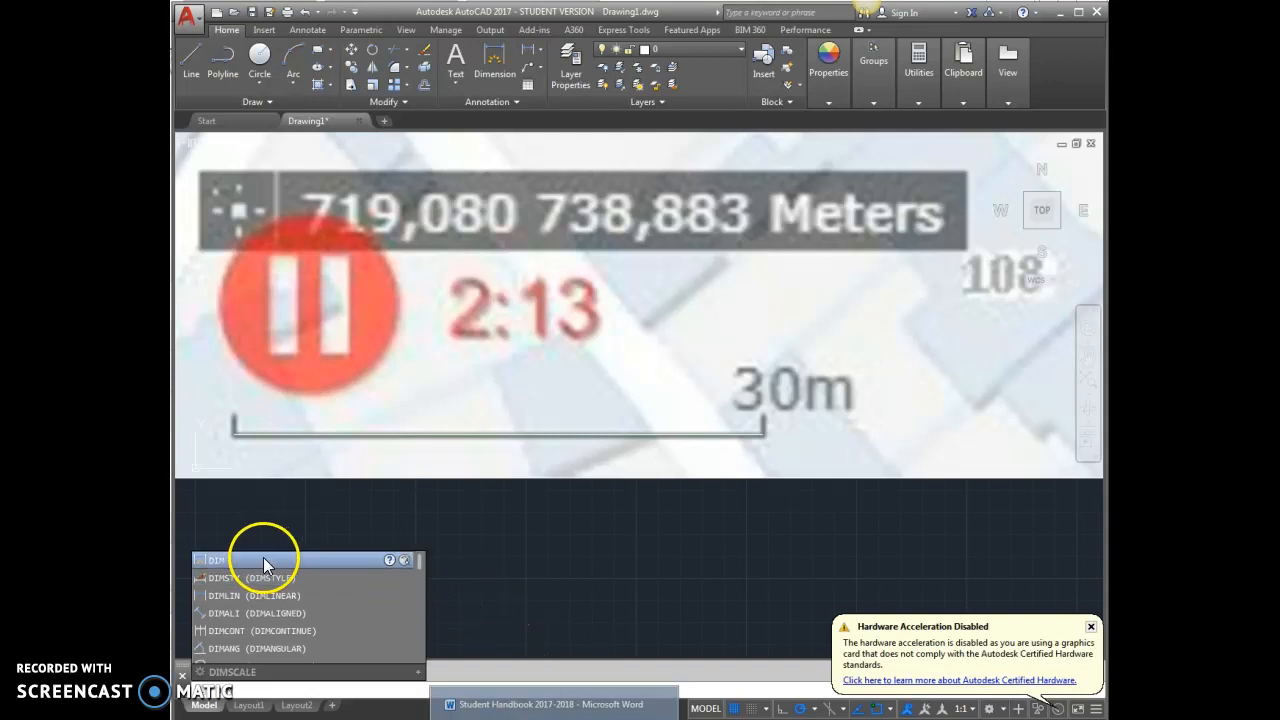
key("Escape")
type("dim")
key("Return")
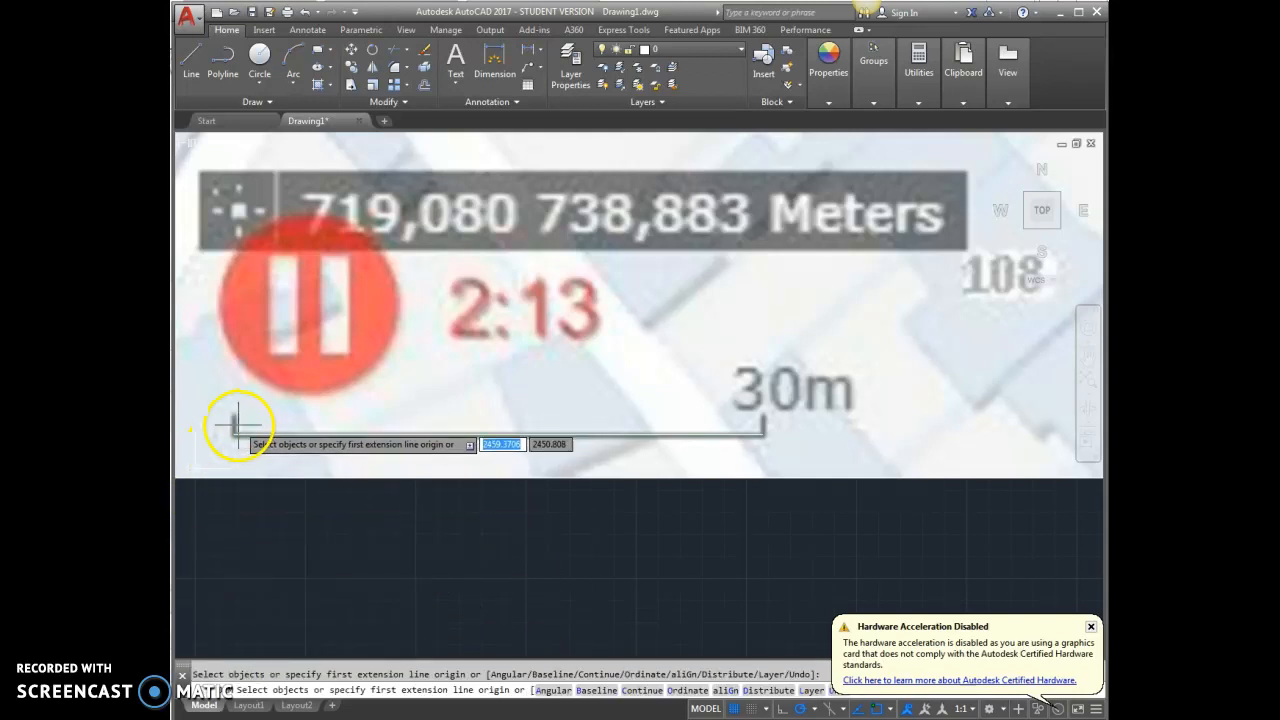
left_click(233, 433)
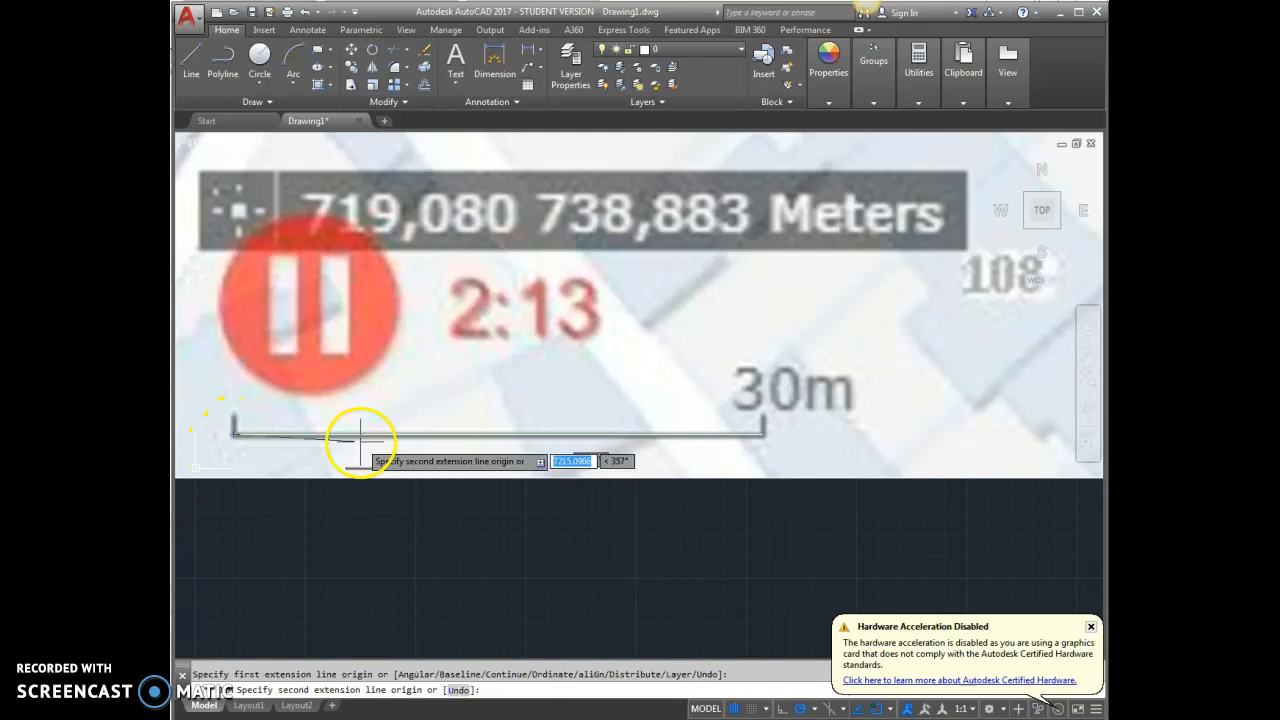
left_click(762, 433)
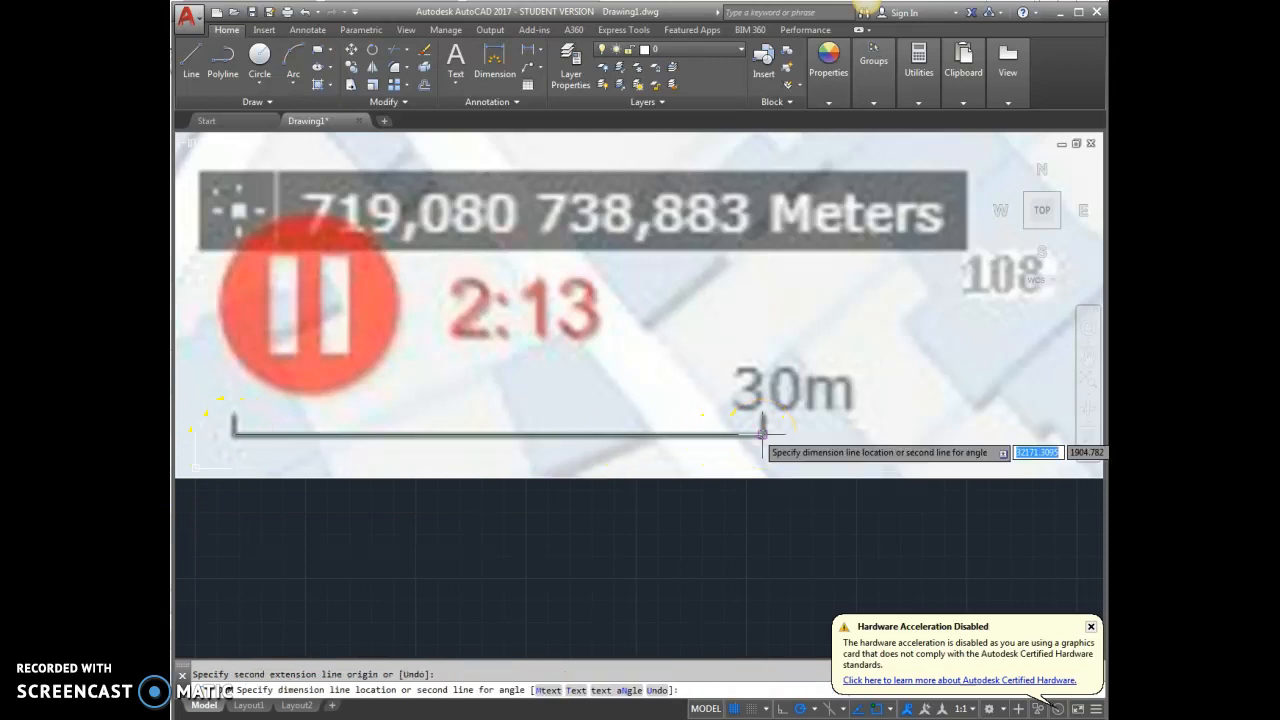
left_click(745, 378)
key("Return")
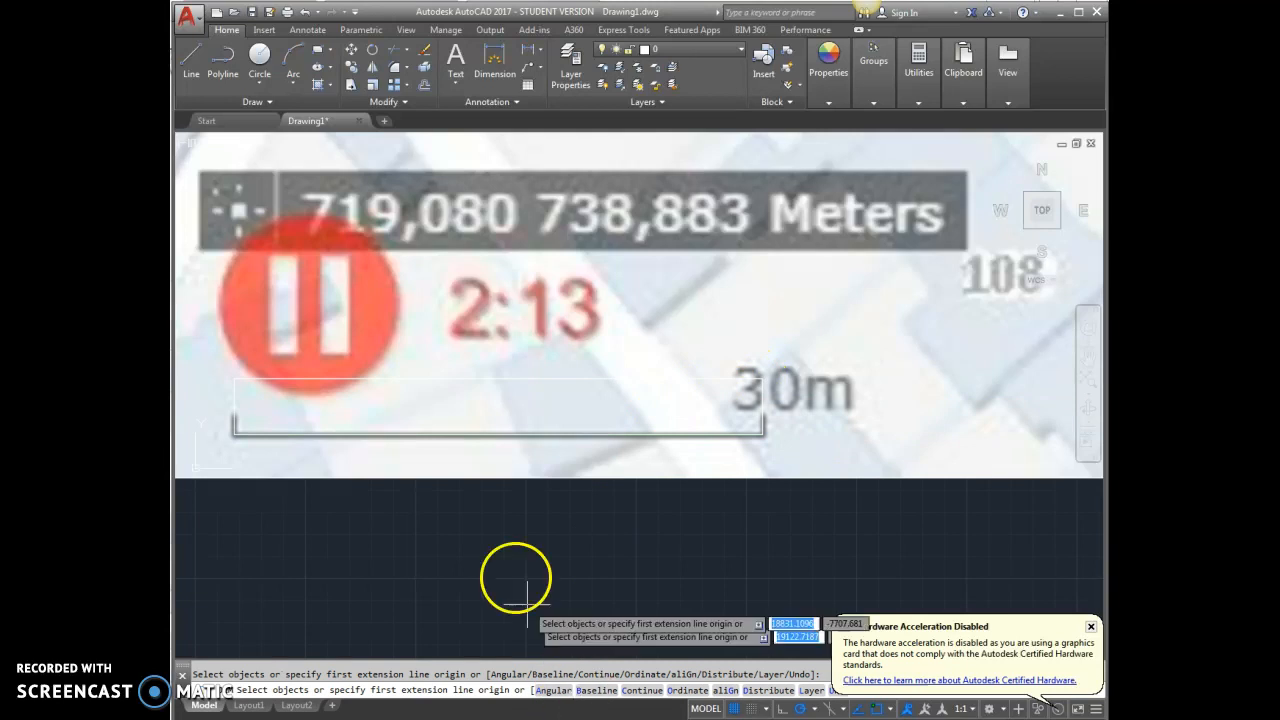
key("Escape")
Examine the text of the dimension placed over the scale bar to check the map's scaled length.
left_click(498, 378)
scroll(429, 437, "up", 10)
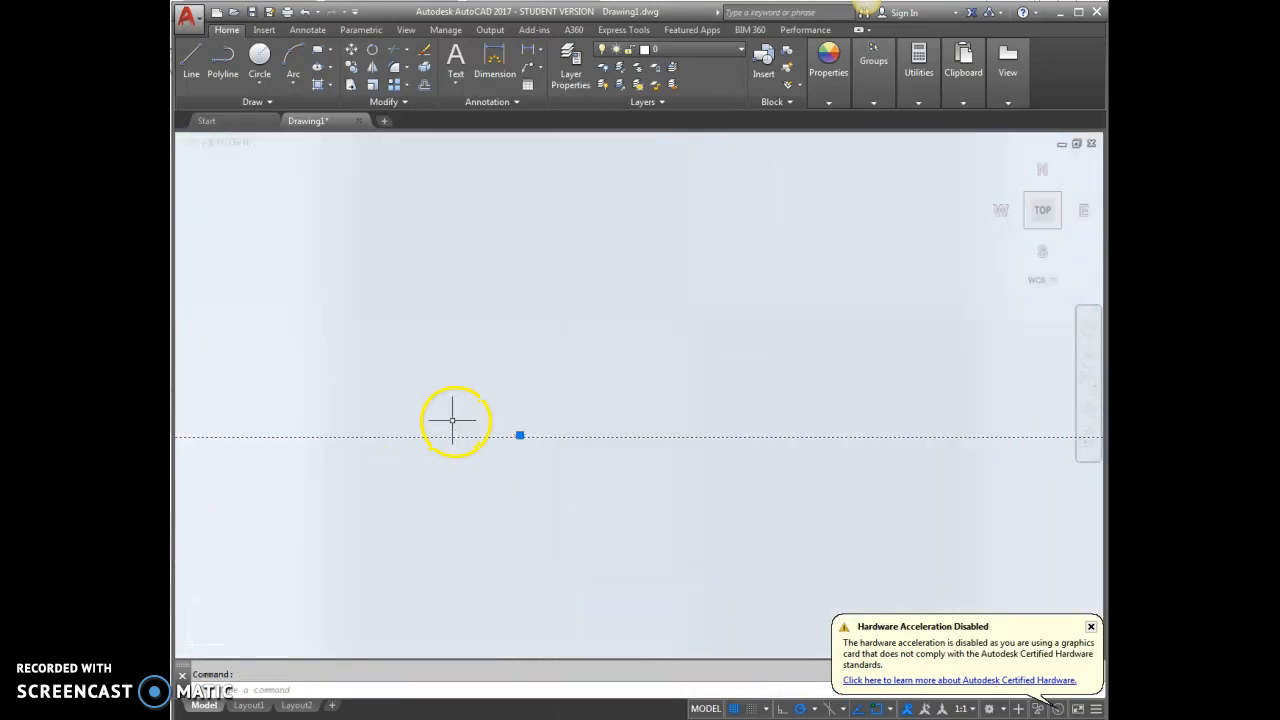
scroll(573, 457, "down", 10)
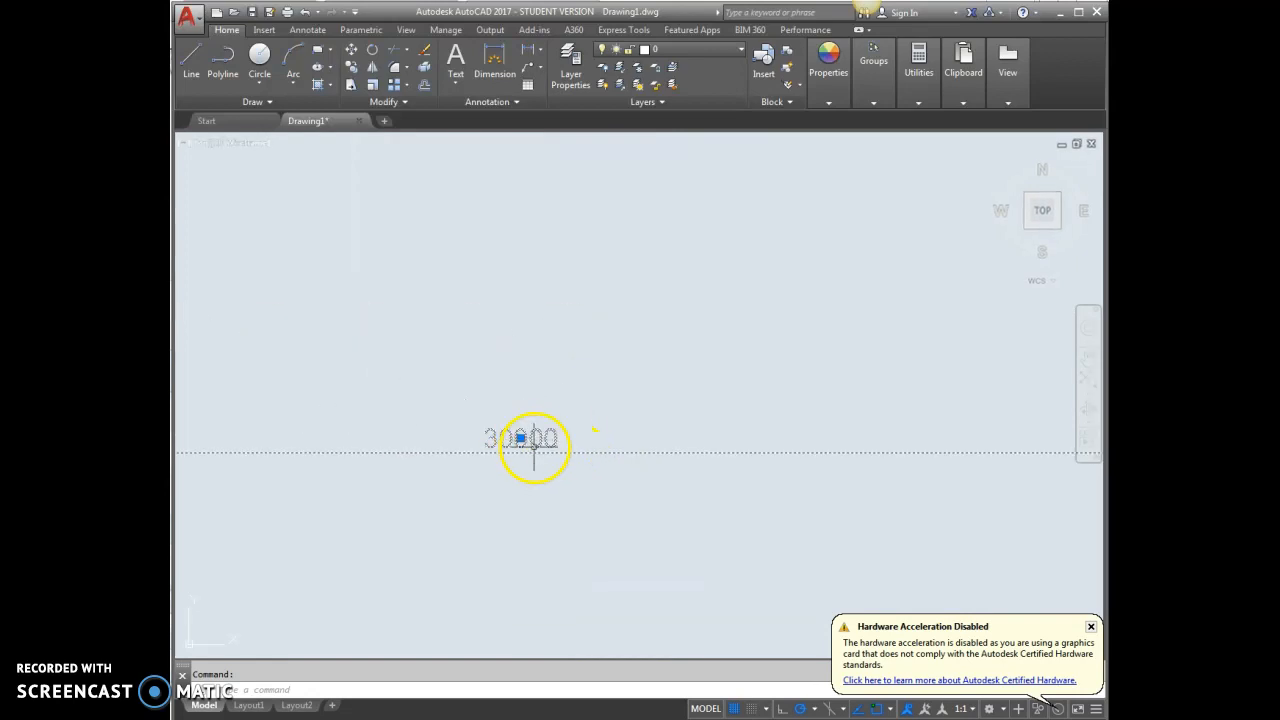
scroll(524, 435, "down", 5)
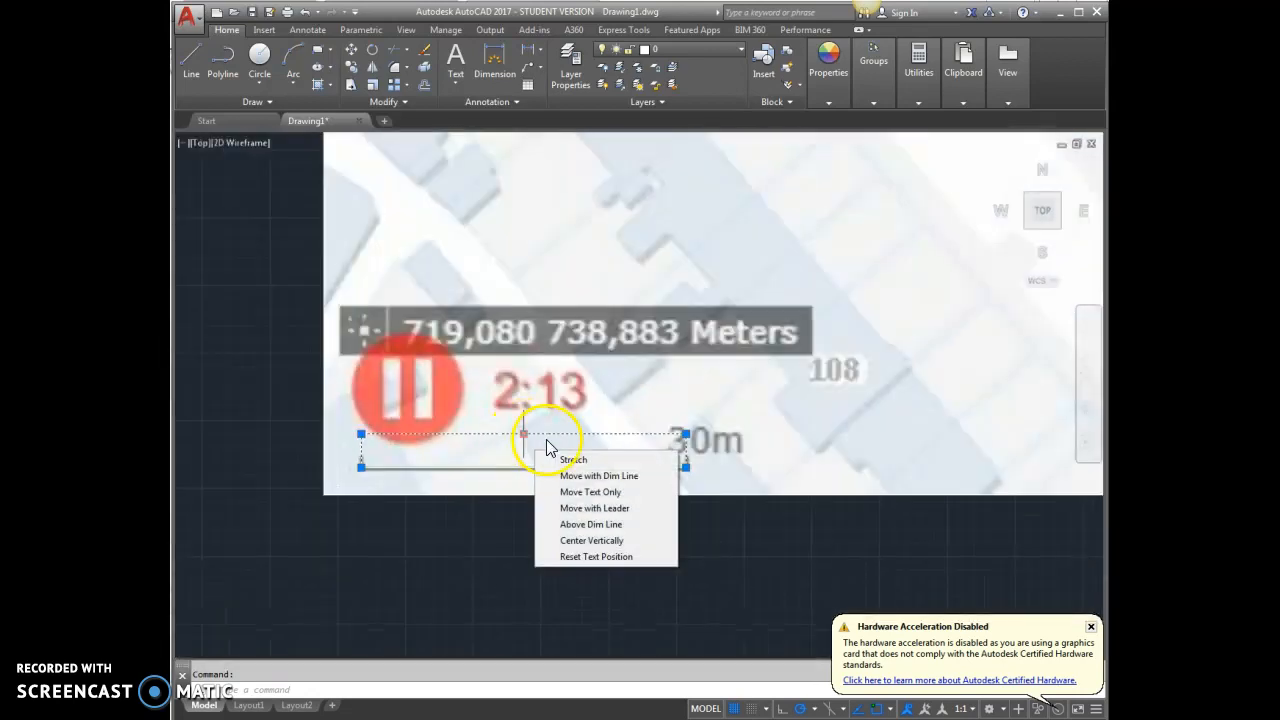
scroll(466, 543, "down", 5)
key("Escape")
scroll(669, 370, "up", 8)
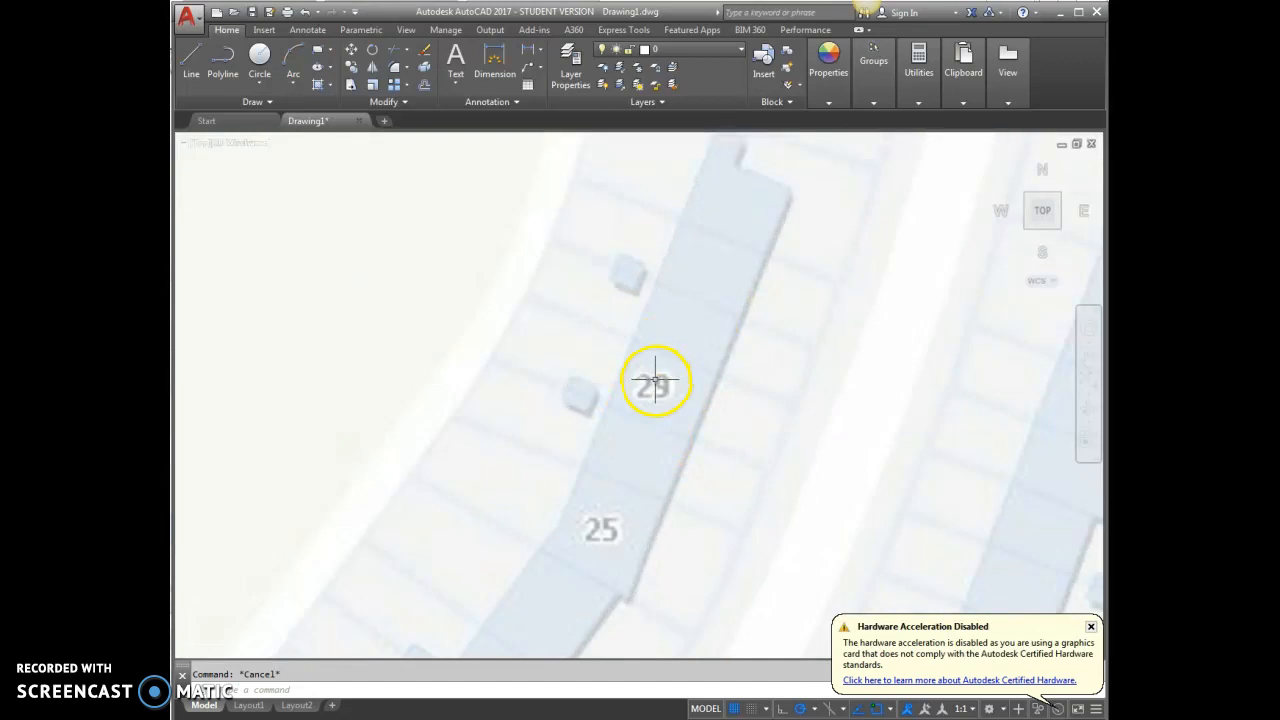
scroll(652, 413, "down", 2)
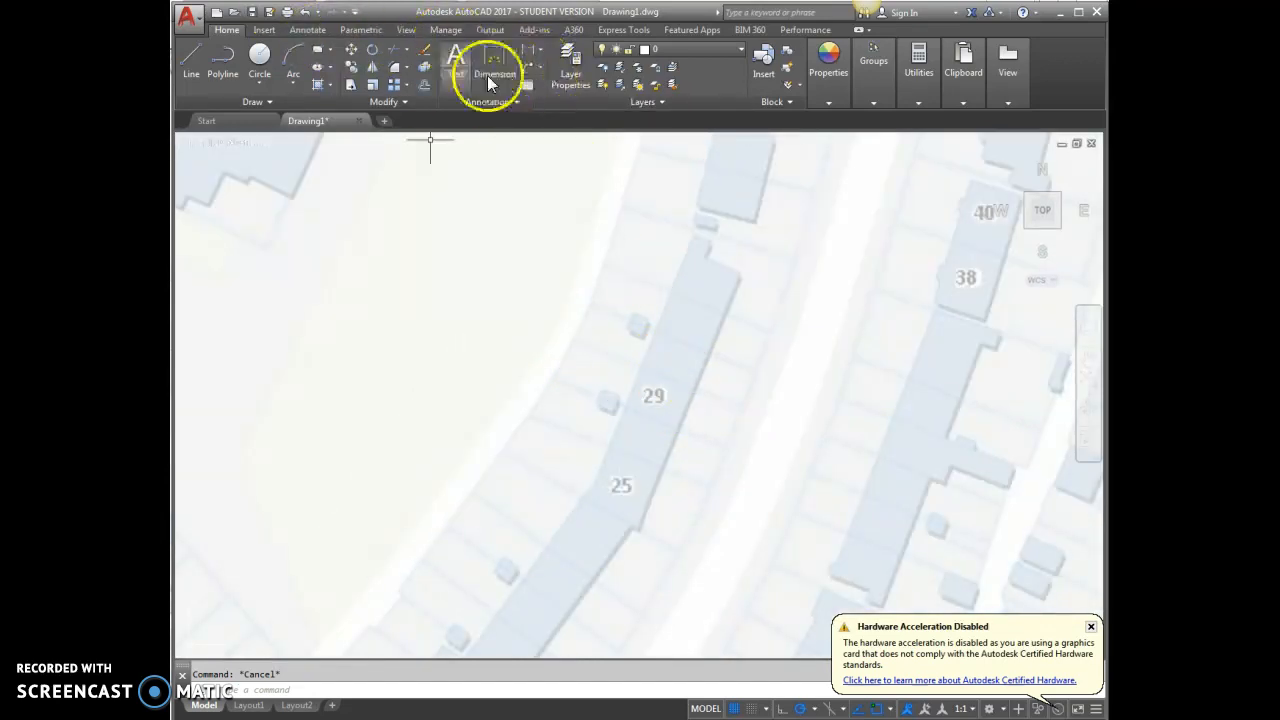
left_click(191, 63)
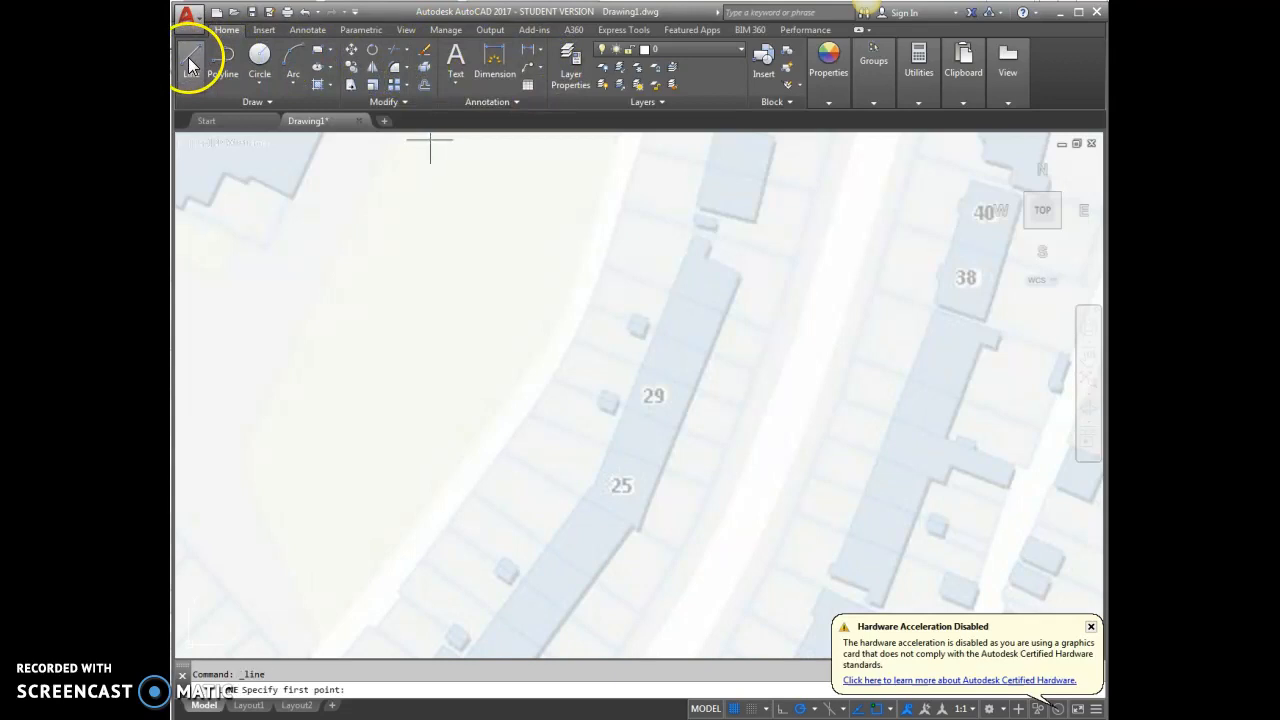
left_click(591, 304)
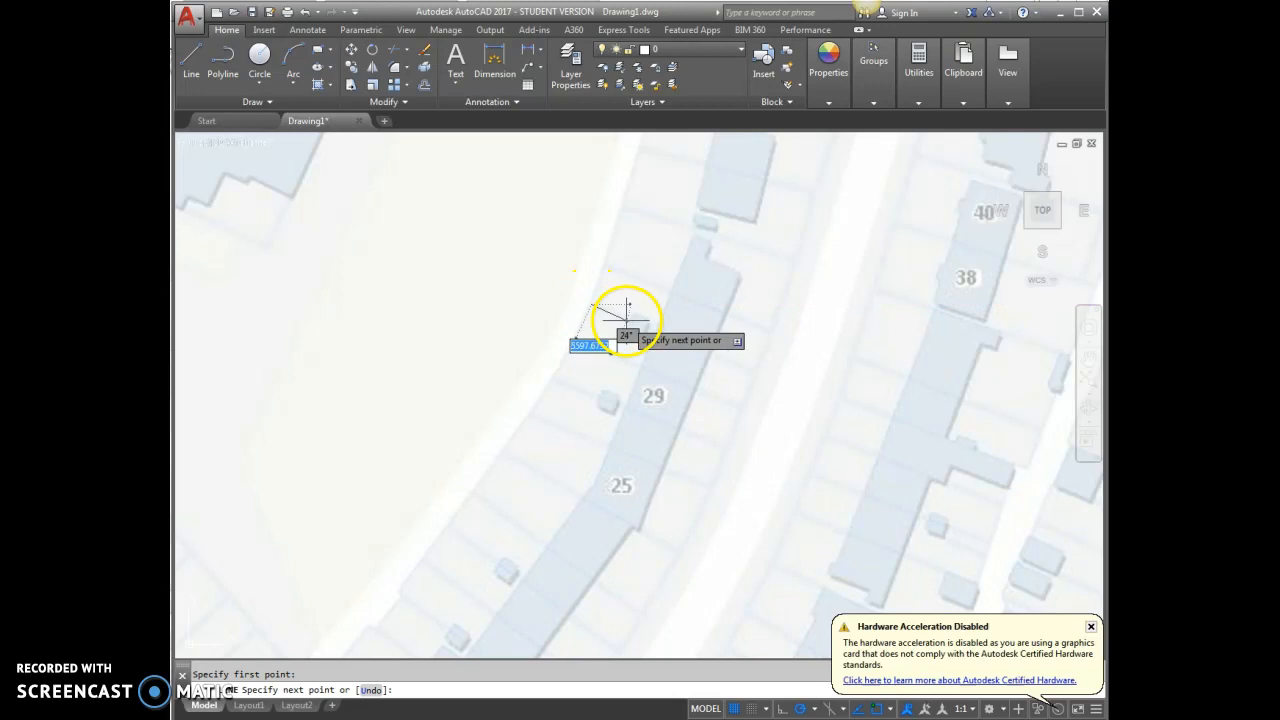
left_click(755, 375)
key("Escape")
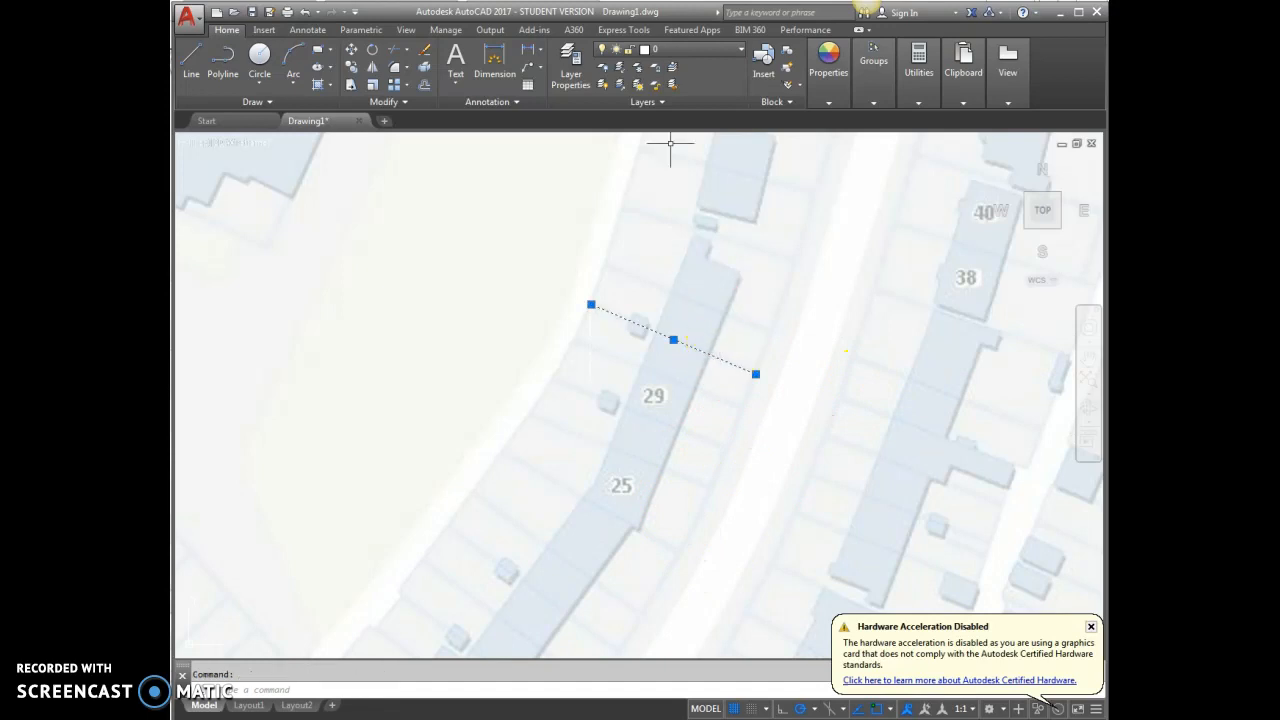
Move the line drawn across the plot to the scale layer.
left_click(677, 51)
left_click(663, 94)
key("Escape")
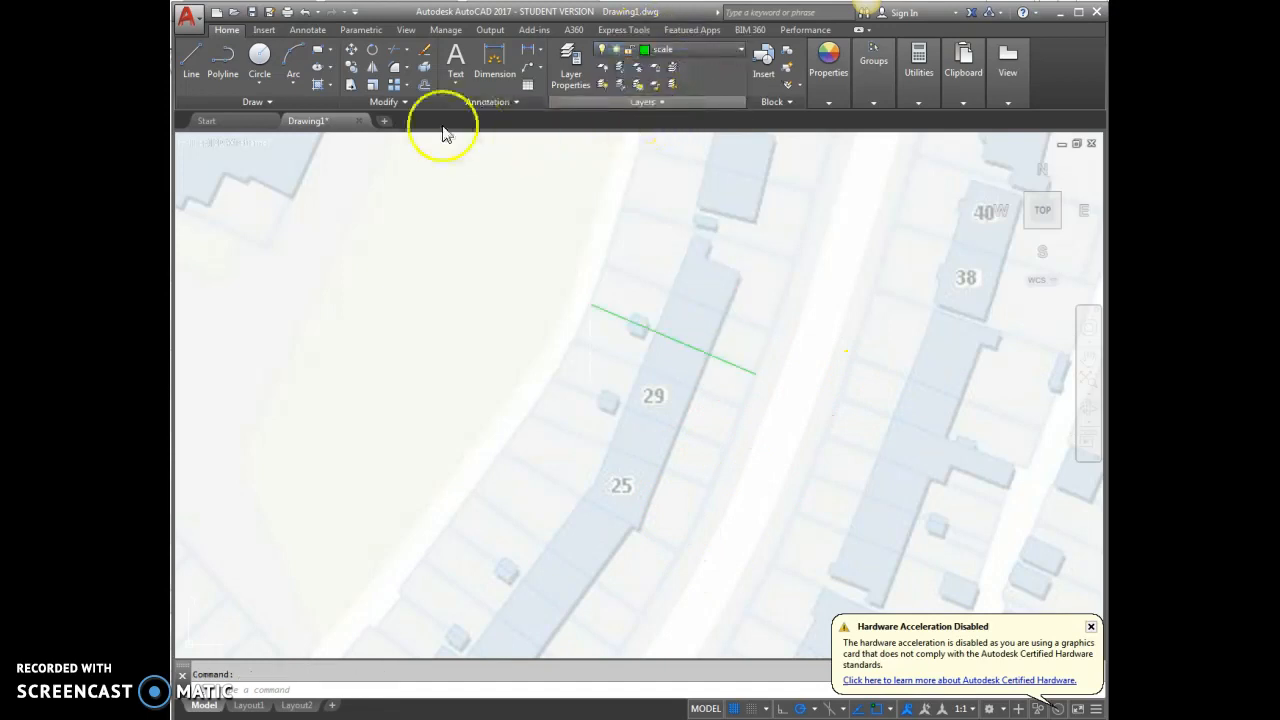
Add an aligned dimension between the two ends of the green line across the plot, placing it just above the line.
left_click(540, 52)
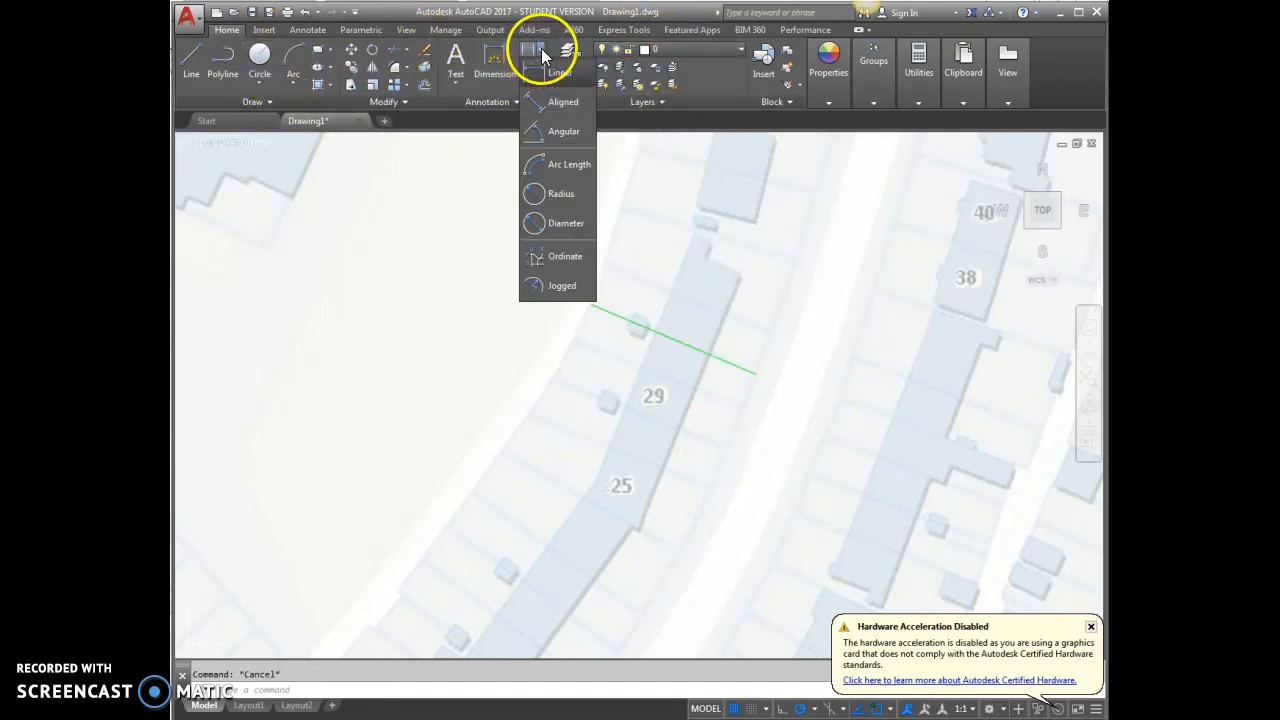
left_click(556, 122)
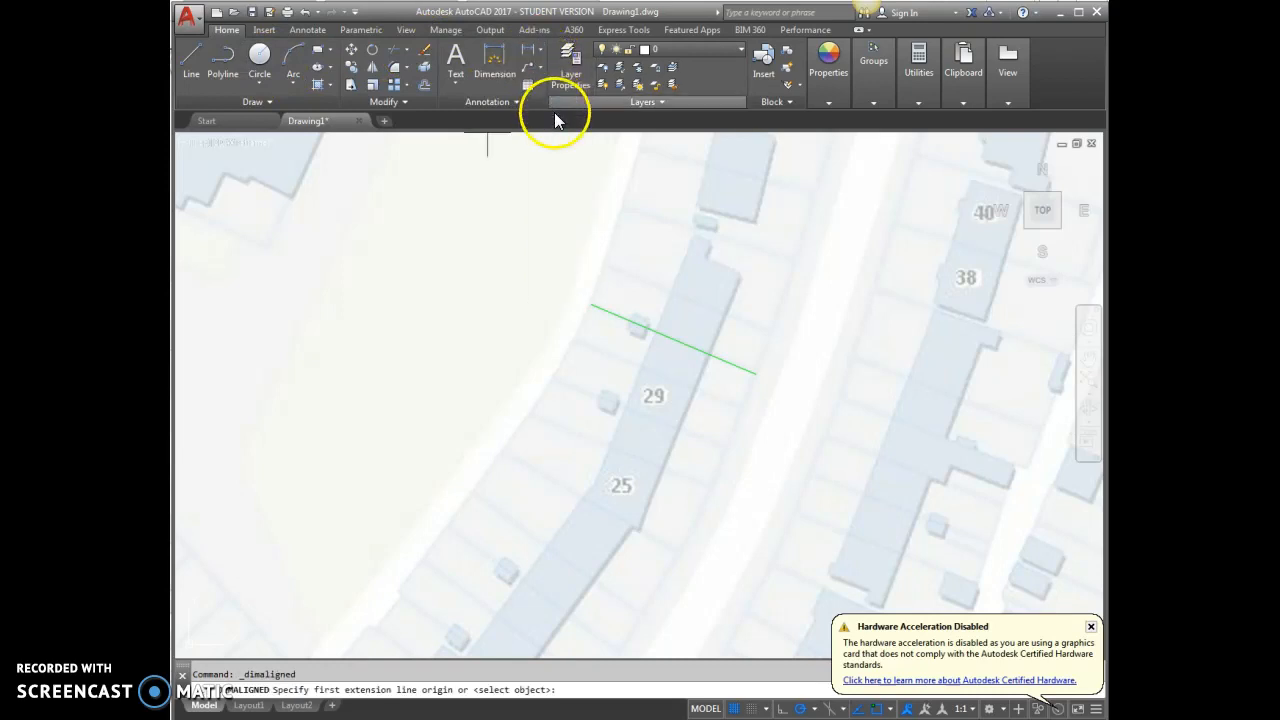
left_click(591, 303)
left_click(754, 374)
left_click(692, 331)
Read the plot line's aligned dimension text up close, and view the whole scaled map.
scroll(692, 320, "up", 5)
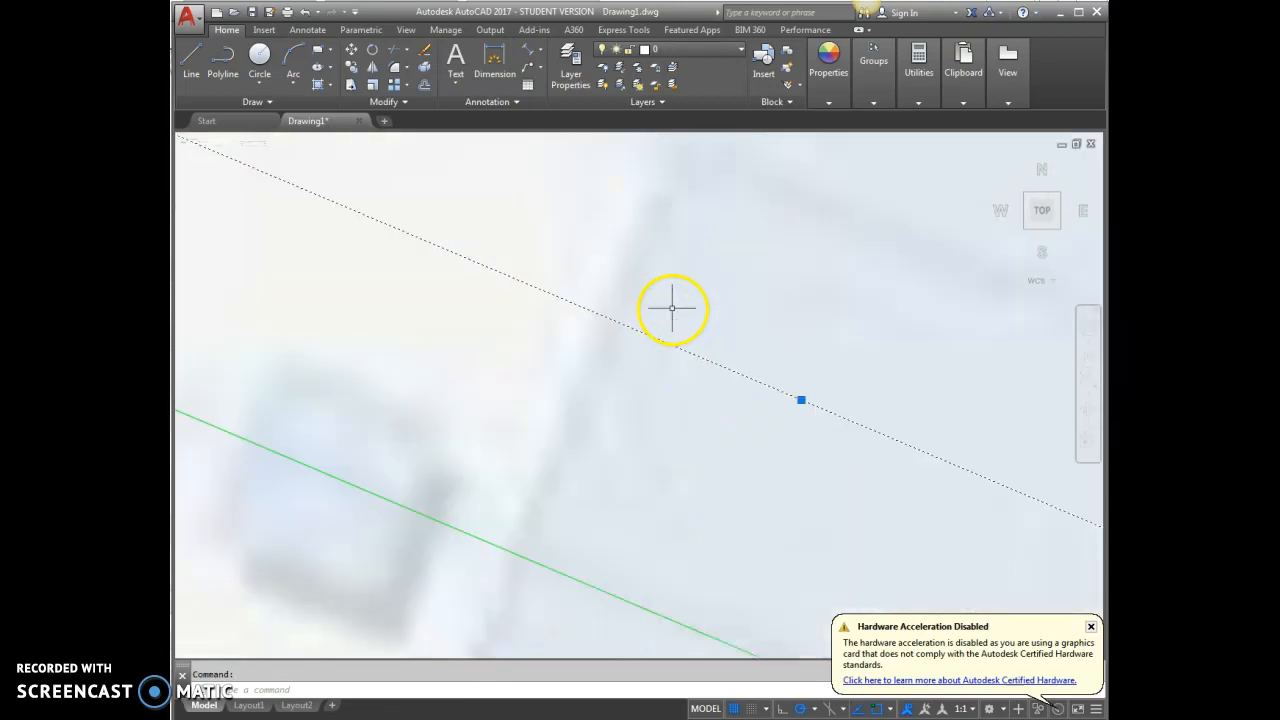
scroll(622, 358, "up", 2)
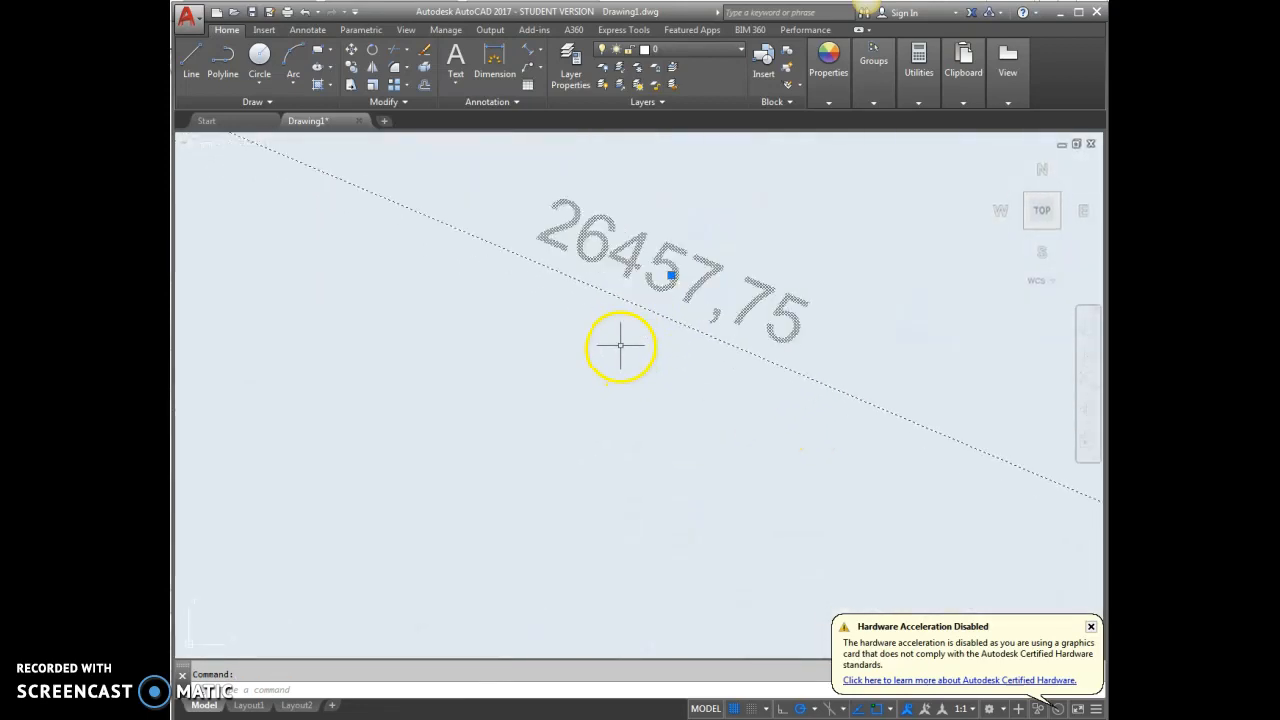
scroll(640, 345, "up", 2)
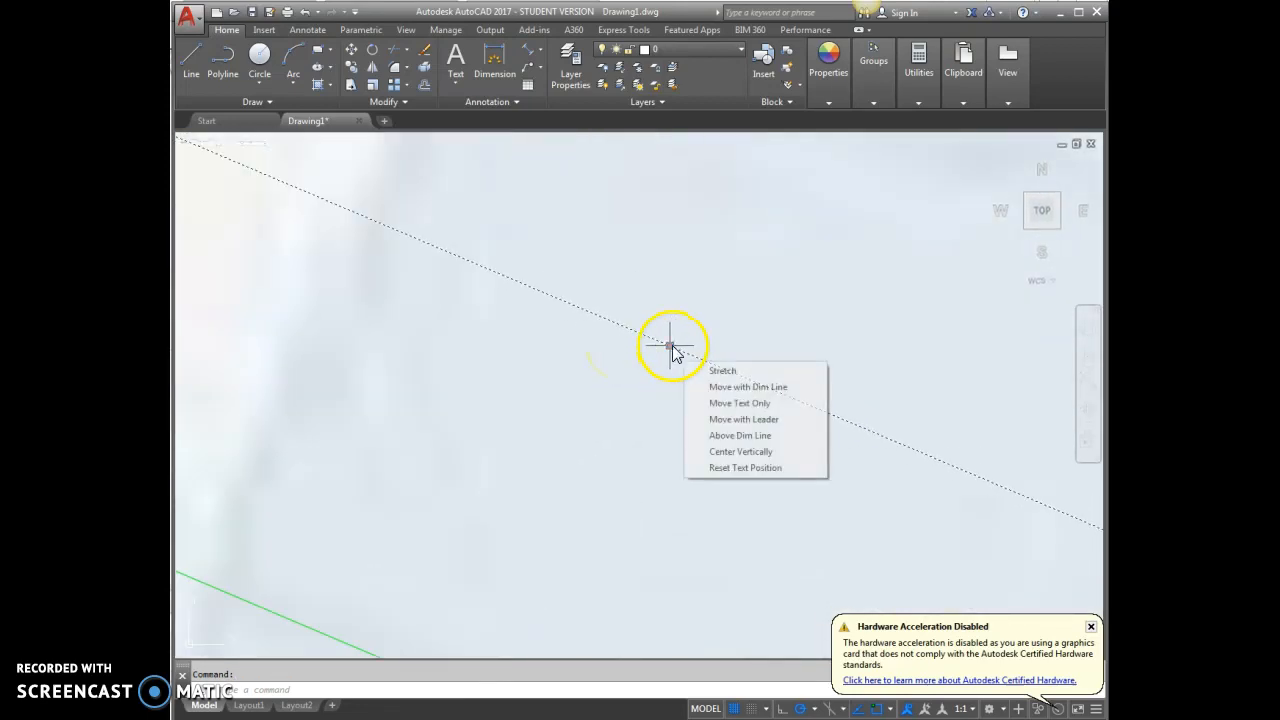
scroll(600, 378, "down", 7)
scroll(620, 375, "down", 8)
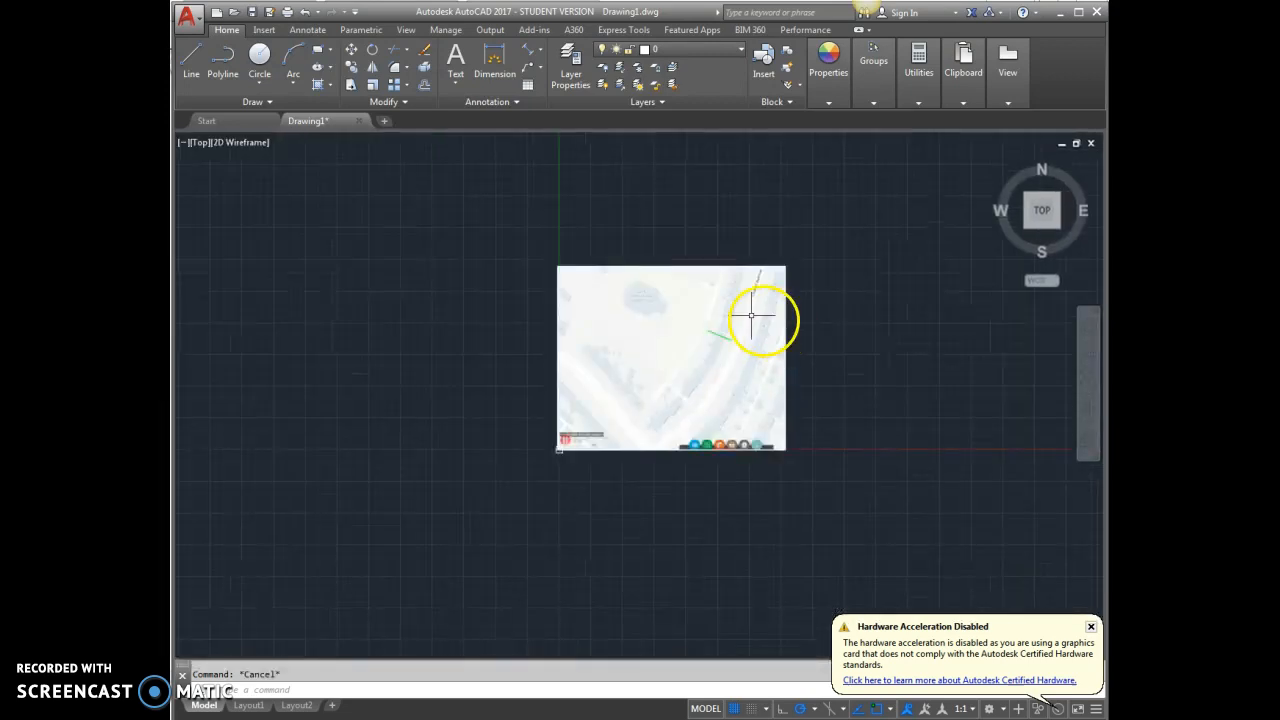